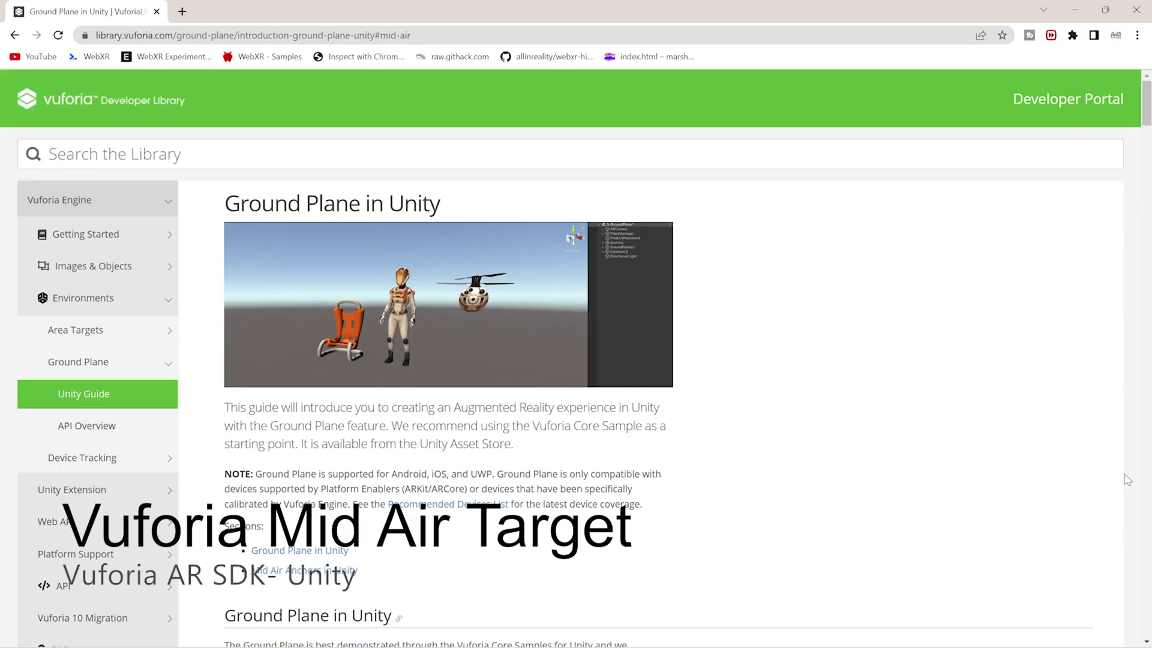
Jump to the Mid Air Anchors in Unity section and read through the Mid Air Stage and Mid Air Positioner steps.
{"action": "scroll", "coordinate": [823, 403], "scroll_direction": "down", "scroll_amount": 2}
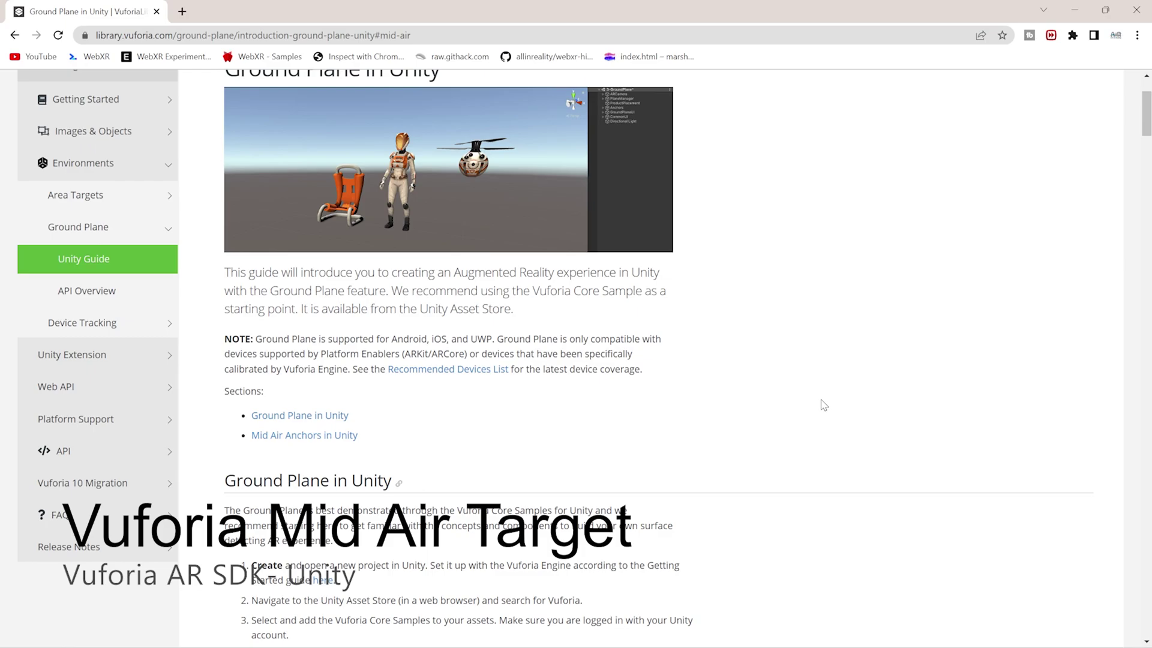
{"action": "scroll", "coordinate": [331, 305], "scroll_direction": "down", "scroll_amount": 3}
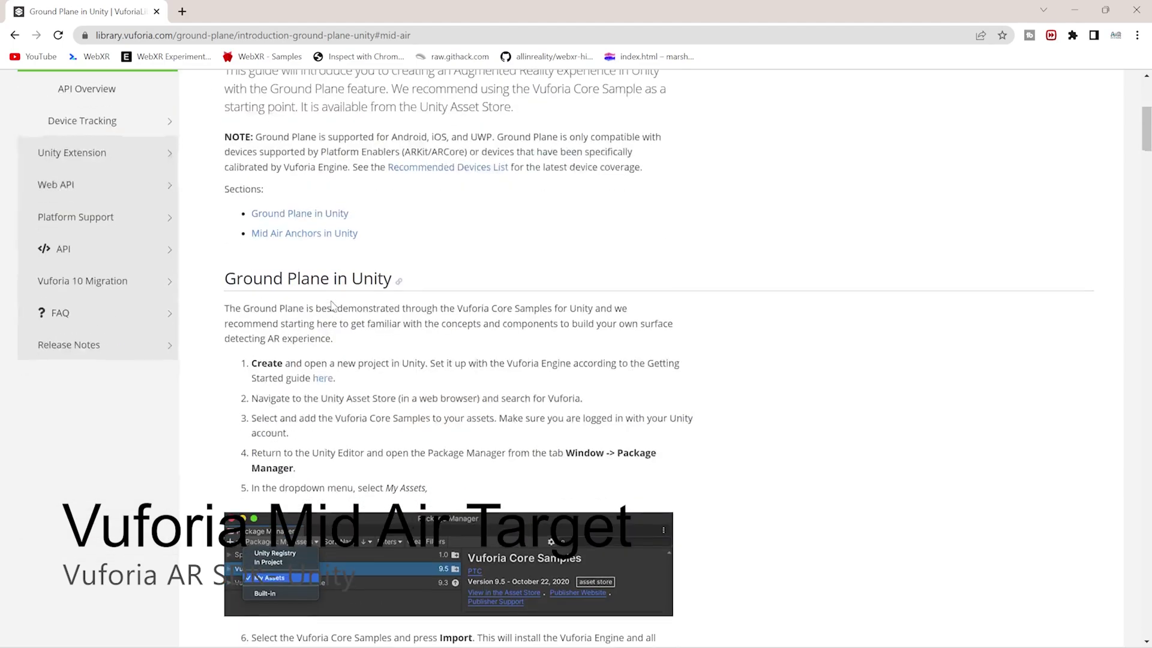
{"action": "left_click", "coordinate": [313, 234]}
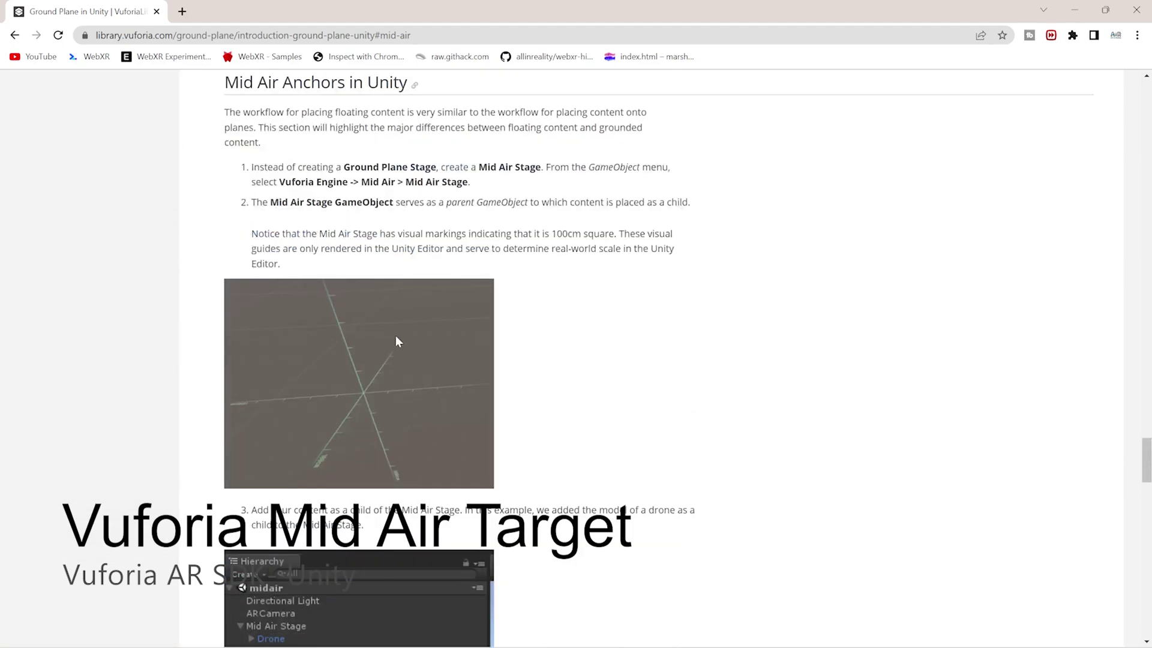
{"action": "scroll", "coordinate": [396, 340], "scroll_direction": "down", "scroll_amount": 7}
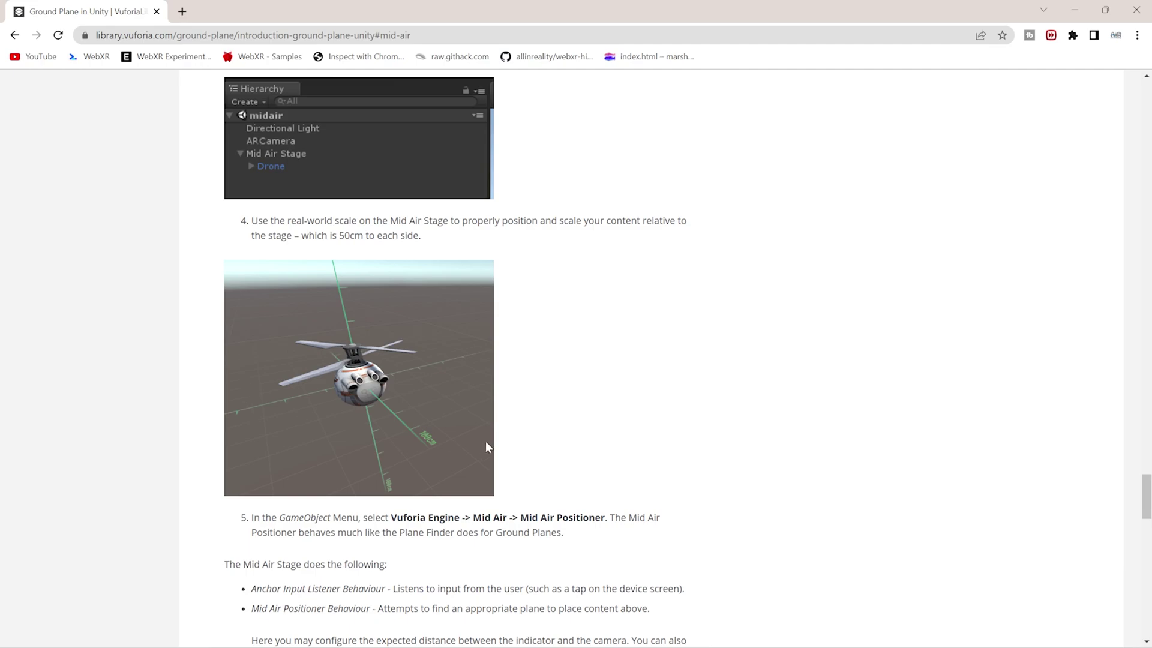
{"action": "scroll", "coordinate": [484, 441], "scroll_direction": "down", "scroll_amount": 1}
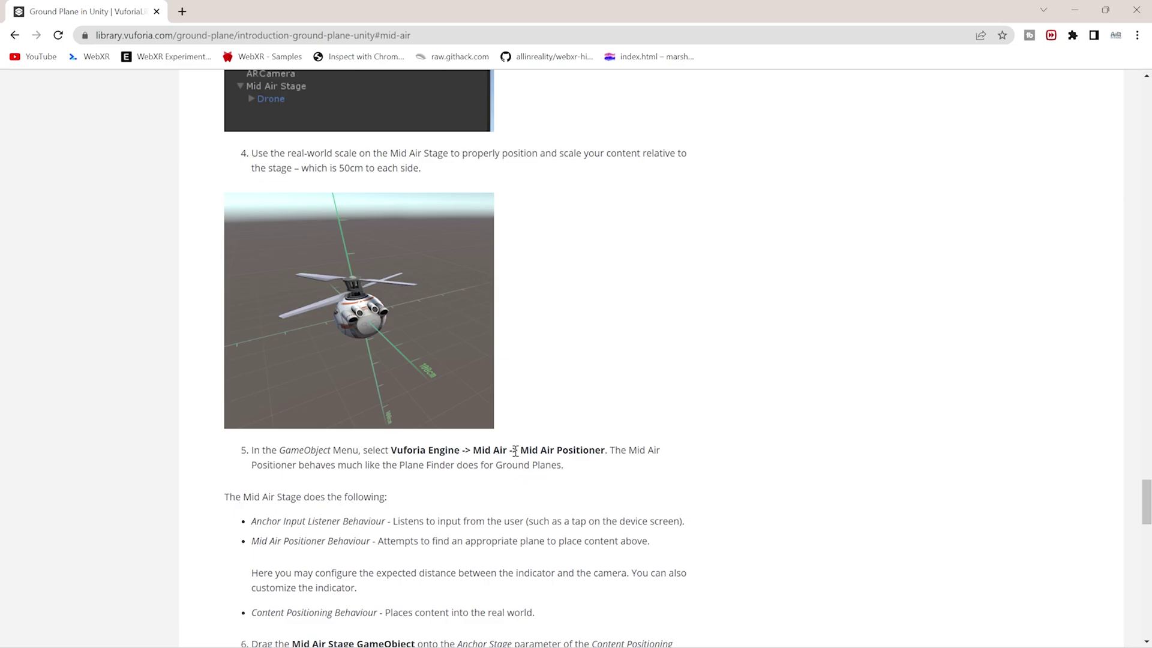
{"action": "scroll", "coordinate": [515, 452], "scroll_direction": "down", "scroll_amount": 2}
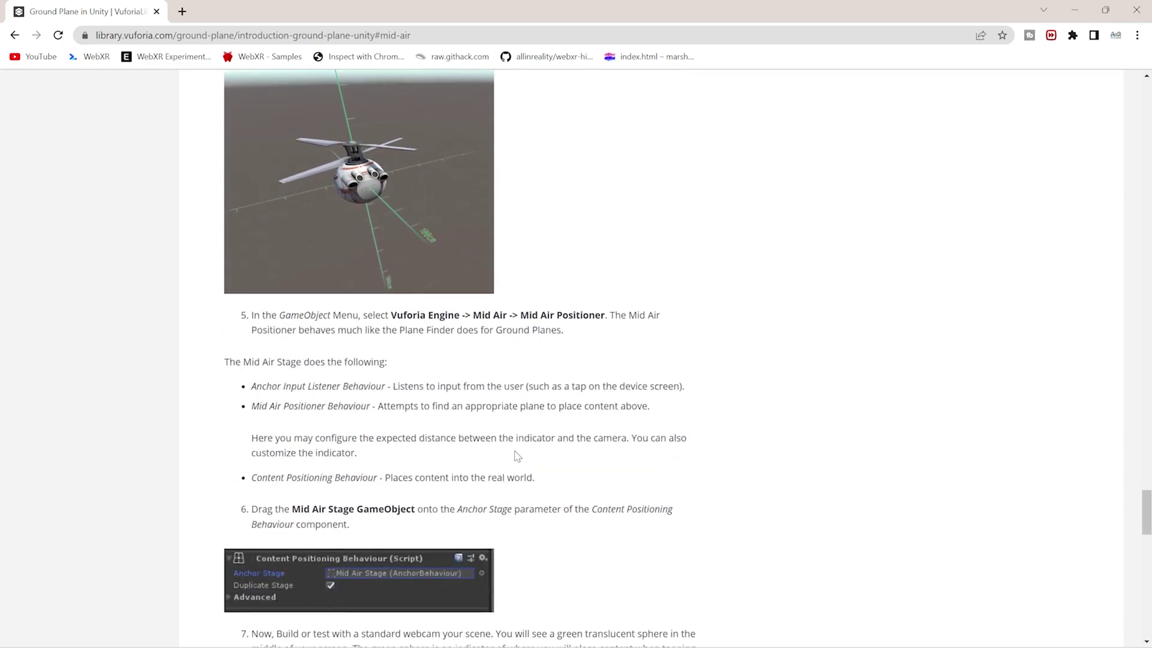
{"action": "scroll", "coordinate": [560, 502], "scroll_direction": "down", "scroll_amount": 15}
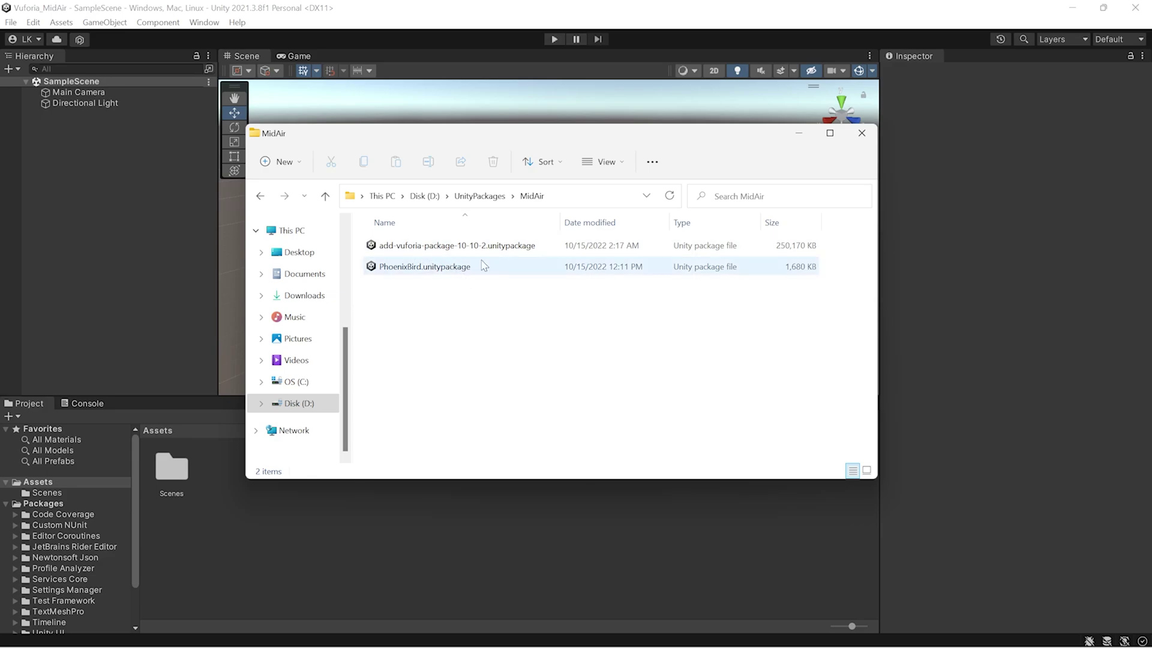
Import all of add-vuforia-package-10-10-2.unitypackage and accept the upgrade to Vuforia Engine 10.10.2.
{"action": "double_click", "coordinate": [433, 255]}
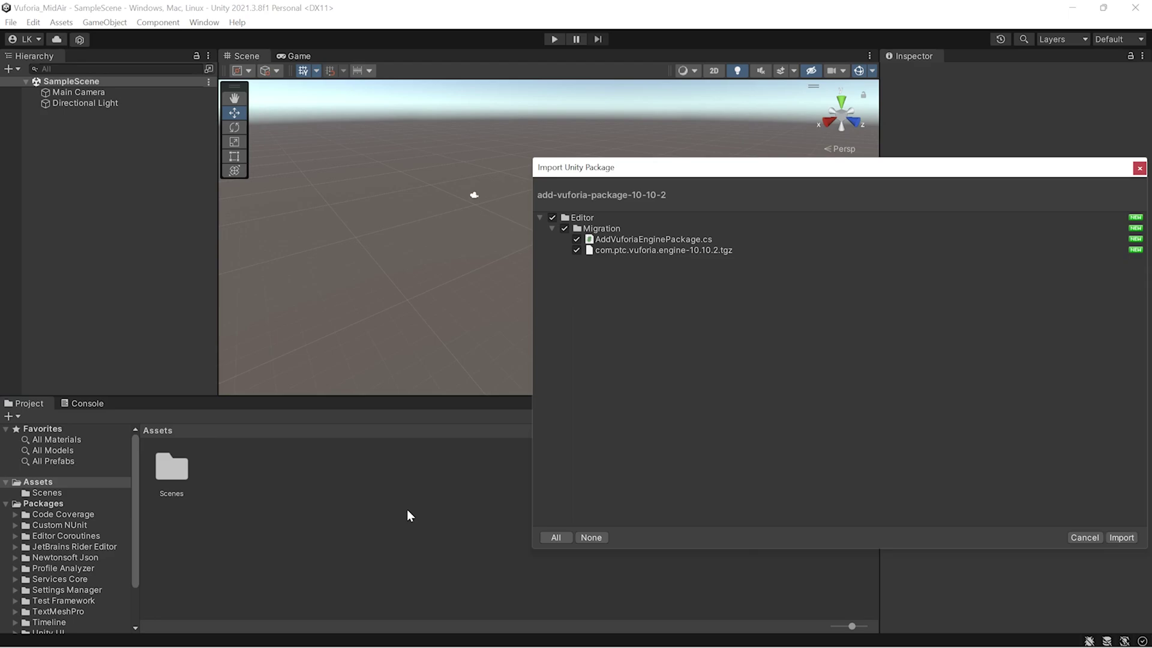
{"action": "left_click", "coordinate": [1121, 538]}
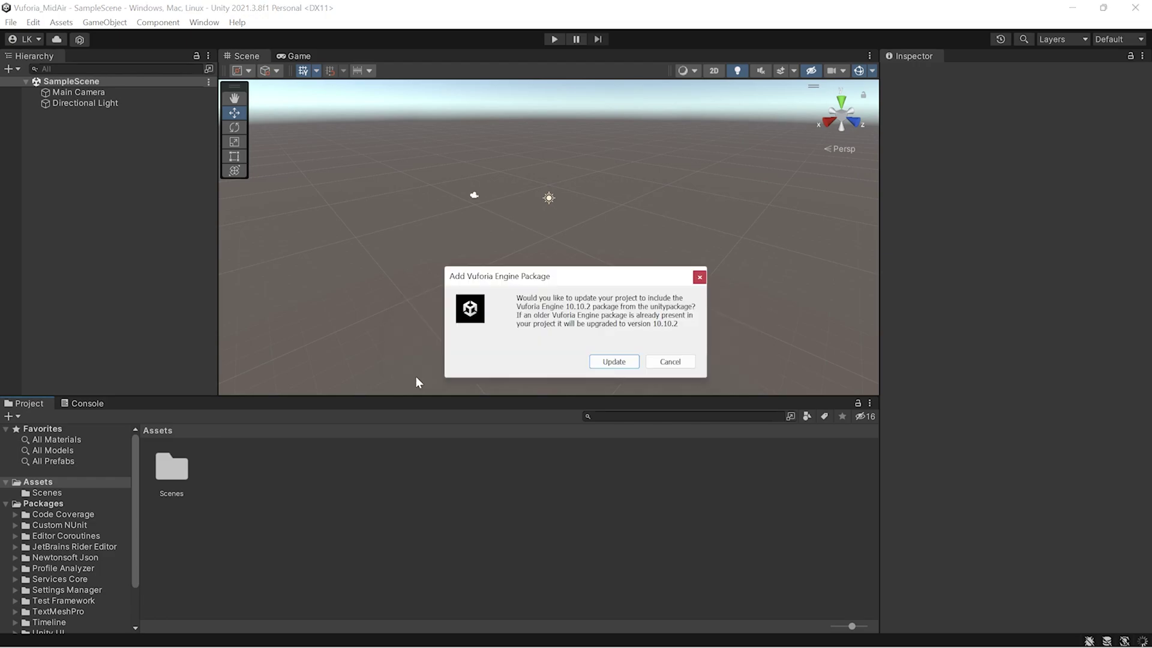
{"action": "left_click", "coordinate": [618, 362]}
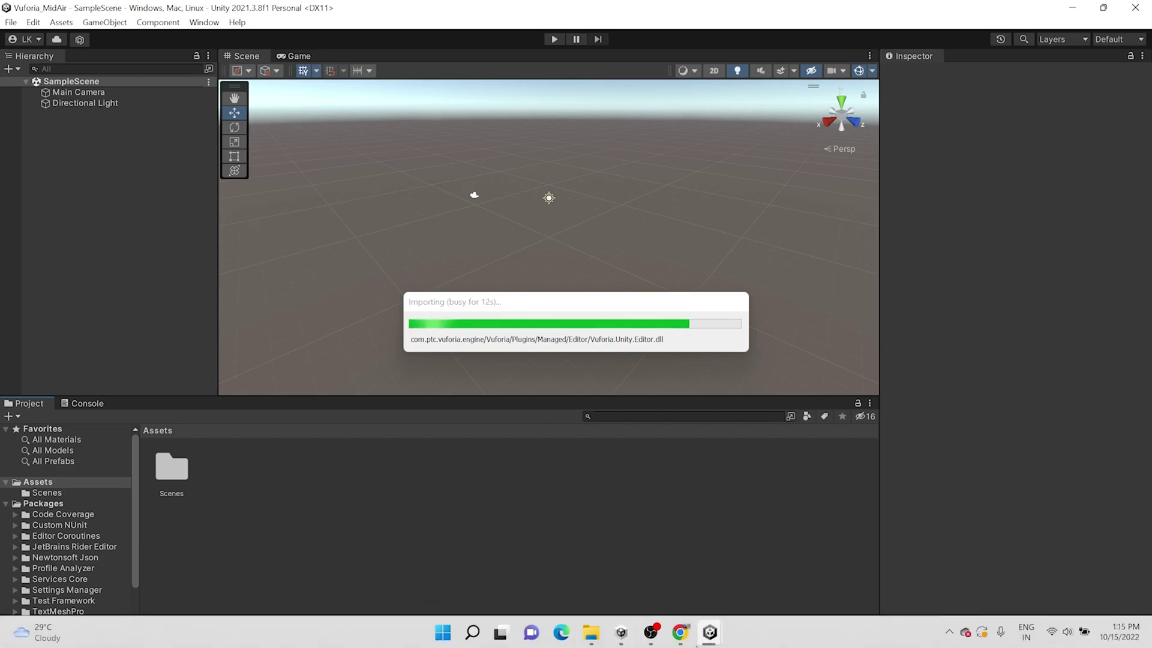
{"action": "mouse_move", "coordinate": [681, 631]}
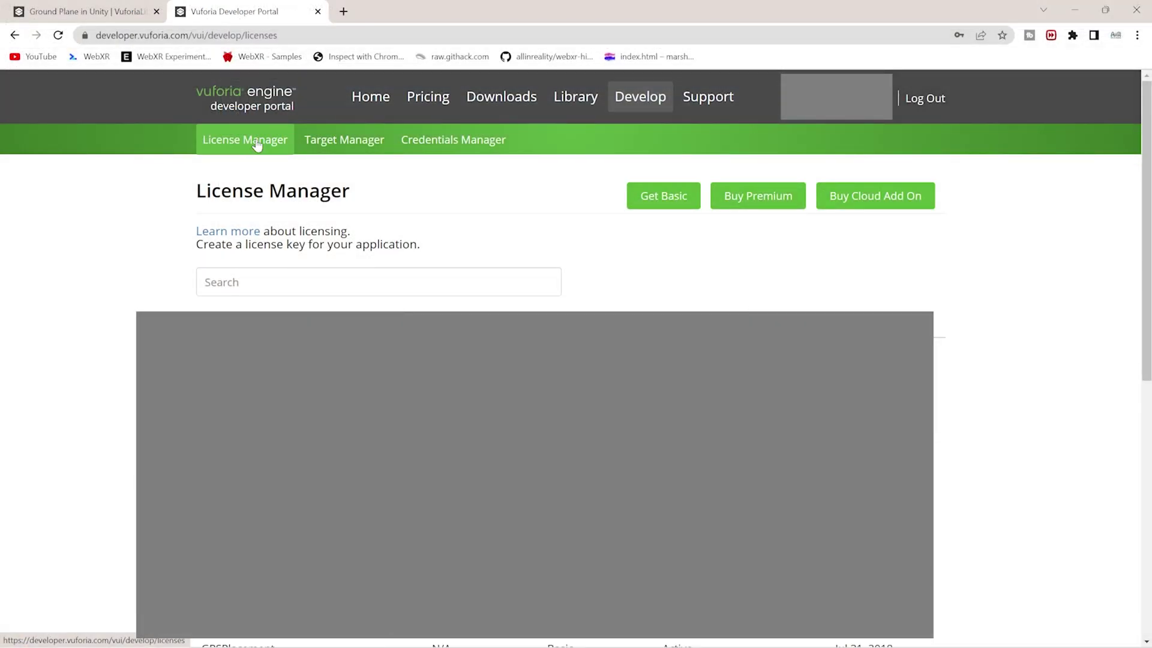
Start a free Basic license and name it VuforiaMidAirSample.
{"action": "left_click", "coordinate": [634, 198]}
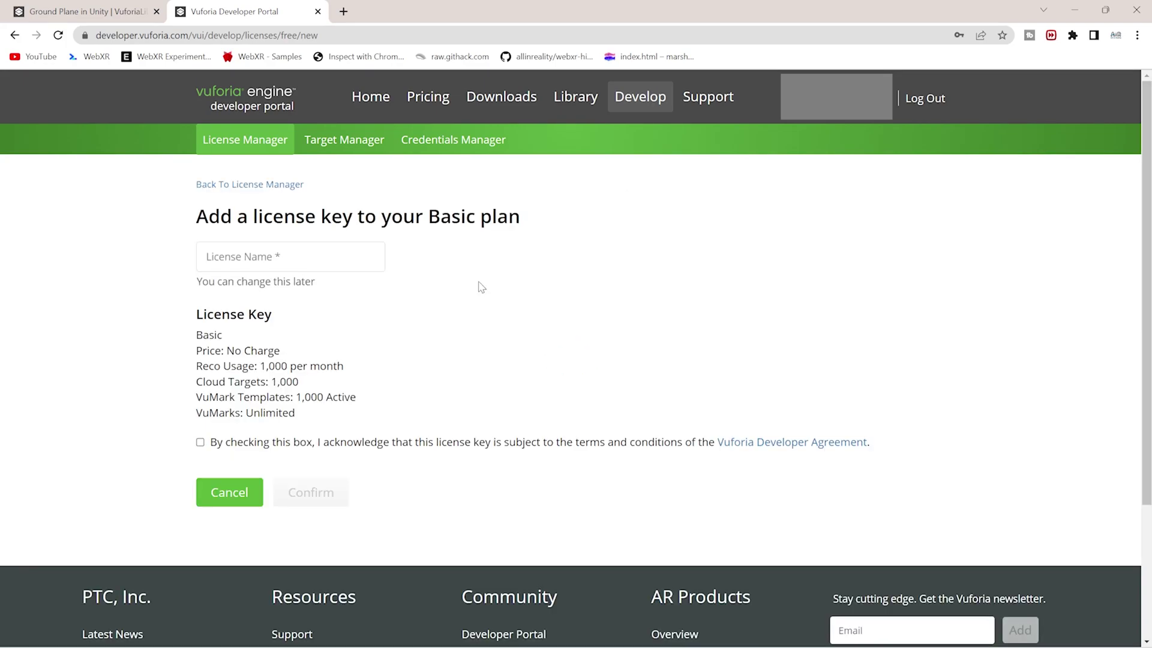
{"action": "left_click", "coordinate": [271, 255]}
{"action": "type", "text": "a"}
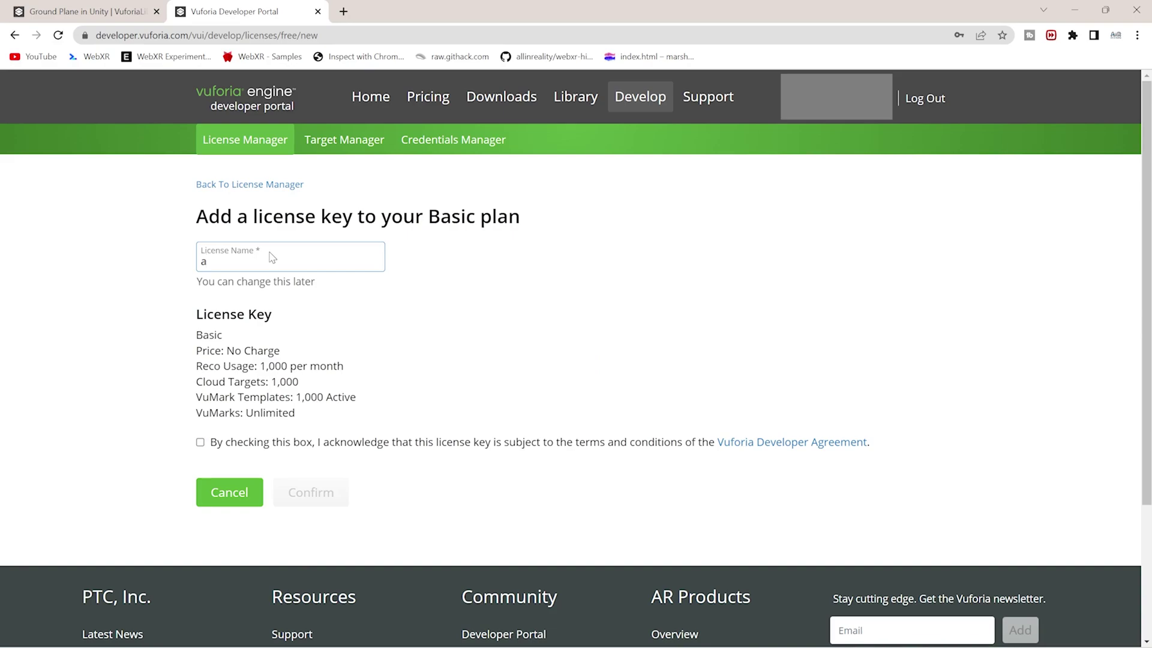
{"action": "key", "text": "BackSpace"}
{"action": "type", "text": "VuforiaMidAirSample"}
Accept the developer agreement, create the license, and copy its key to the clipboard.
{"action": "left_click_drag", "start_coordinate": [197, 377], "coordinate": [358, 399]}
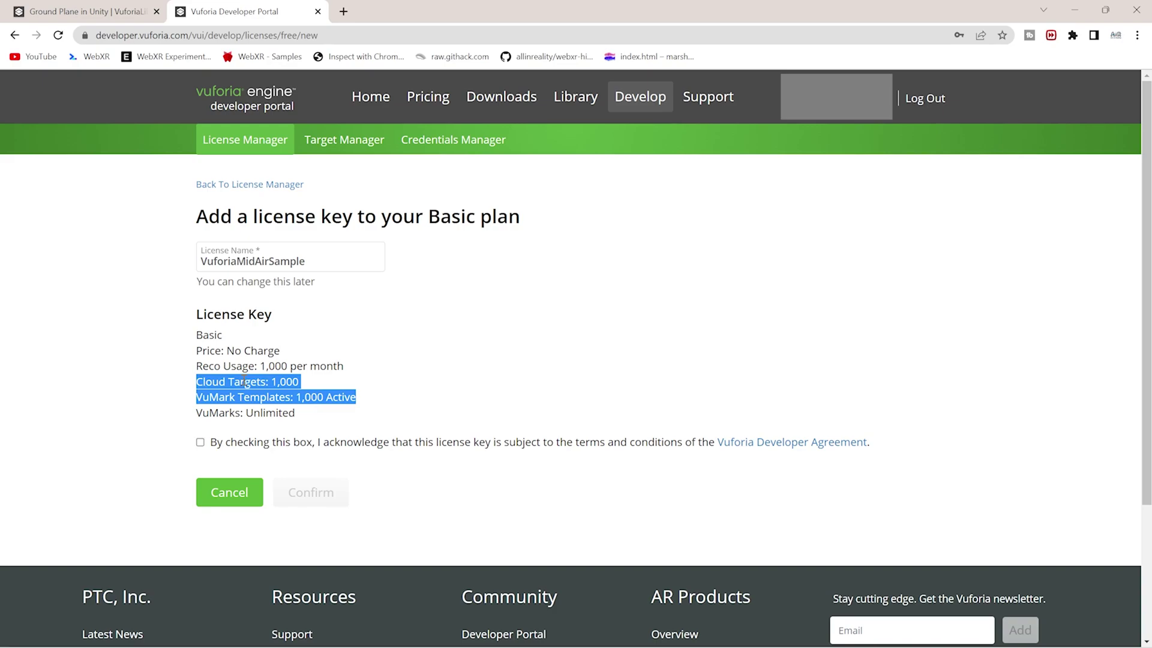
{"action": "left_click_drag", "start_coordinate": [196, 334], "coordinate": [317, 420]}
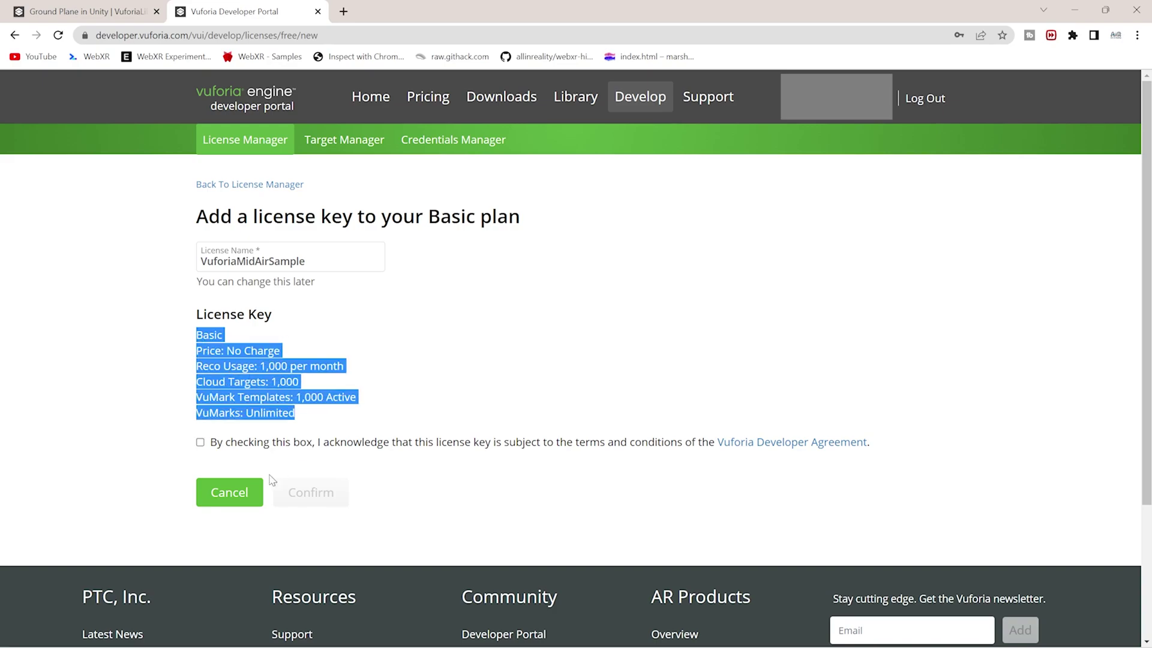
{"action": "left_click", "coordinate": [200, 443]}
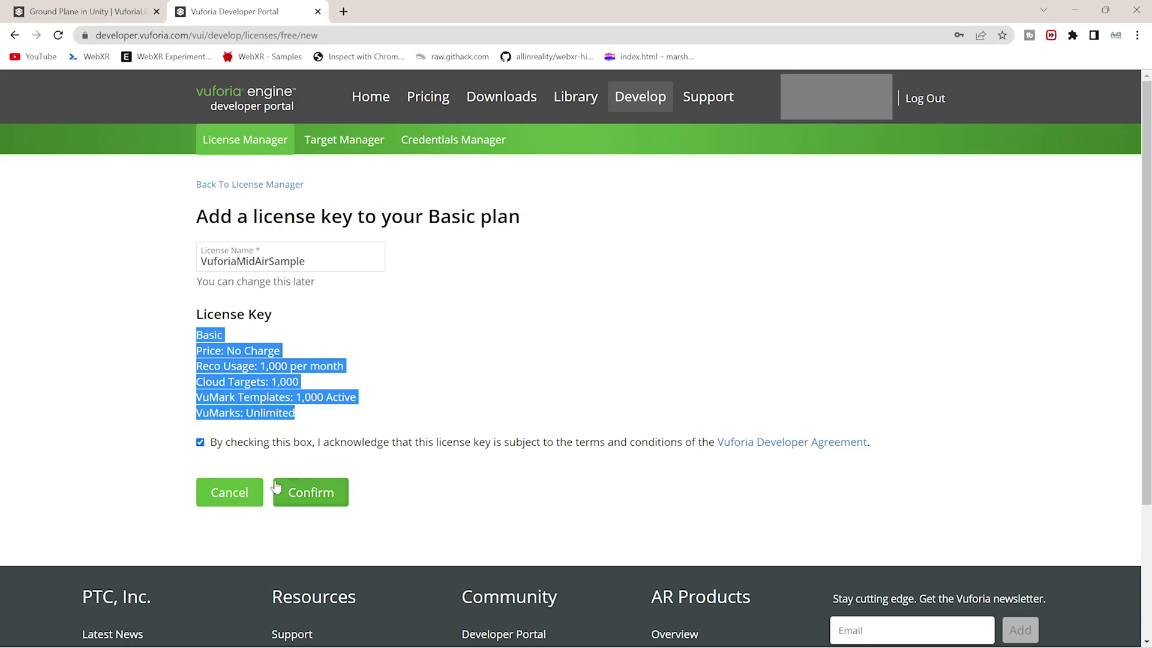
{"action": "left_click", "coordinate": [296, 494]}
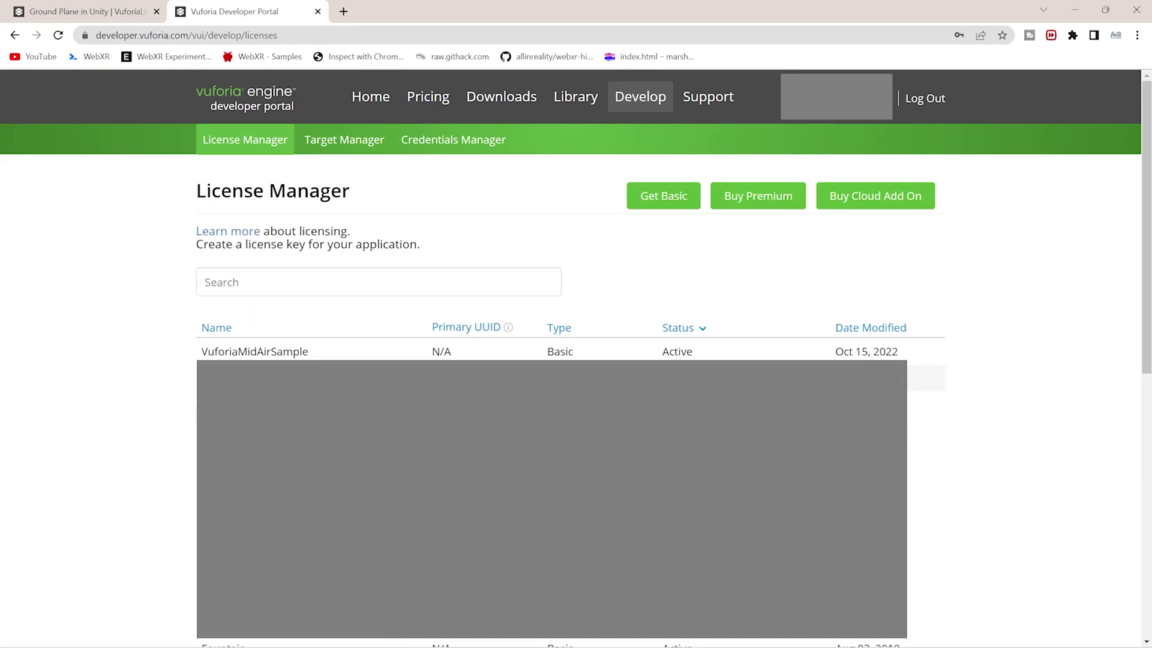
{"action": "left_click", "coordinate": [279, 353]}
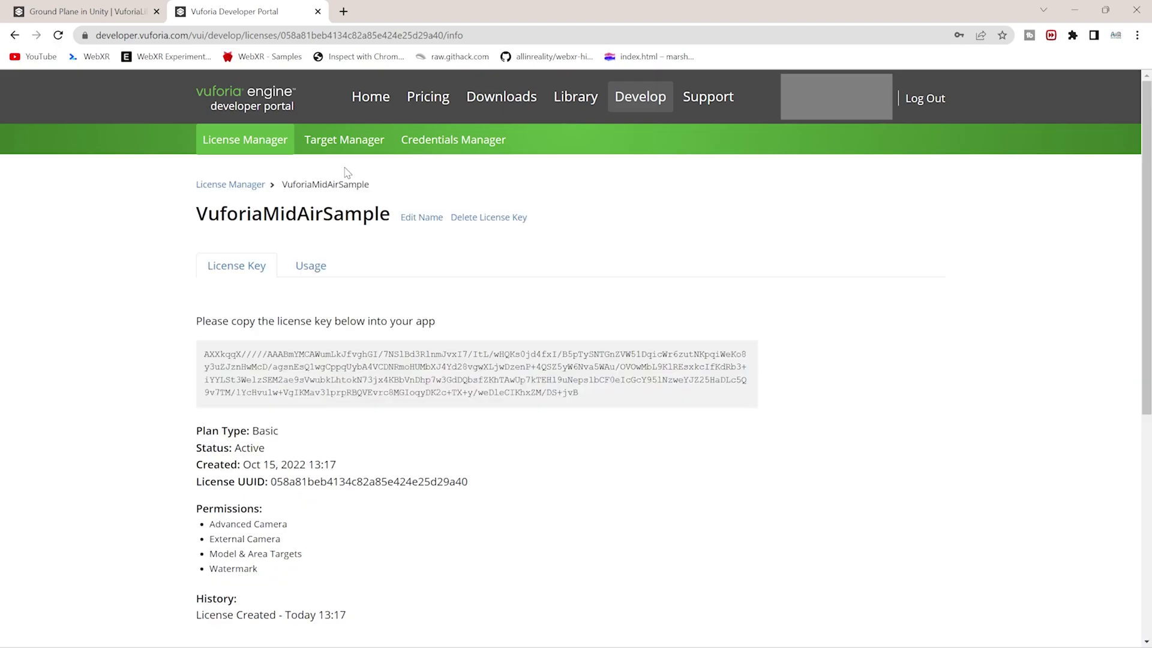
{"action": "left_click", "coordinate": [289, 367]}
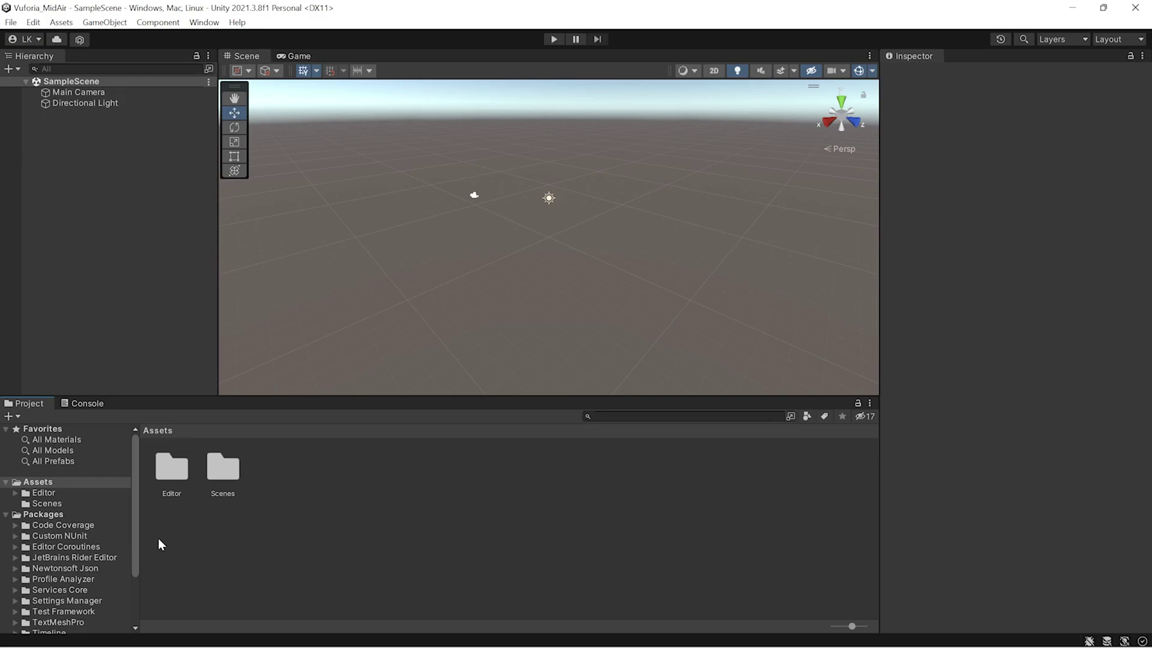
Save the scene and add a Mid Air Positioner to SampleScene.
{"action": "key", "text": "ctrl+s"}
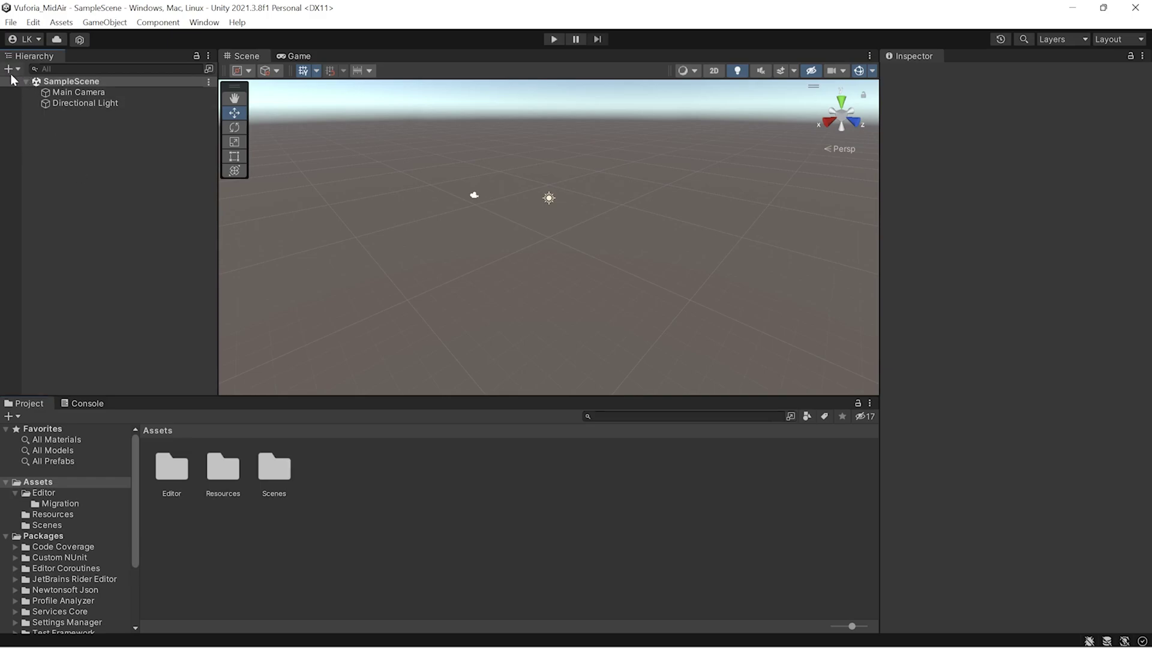
{"action": "left_click", "coordinate": [60, 494]}
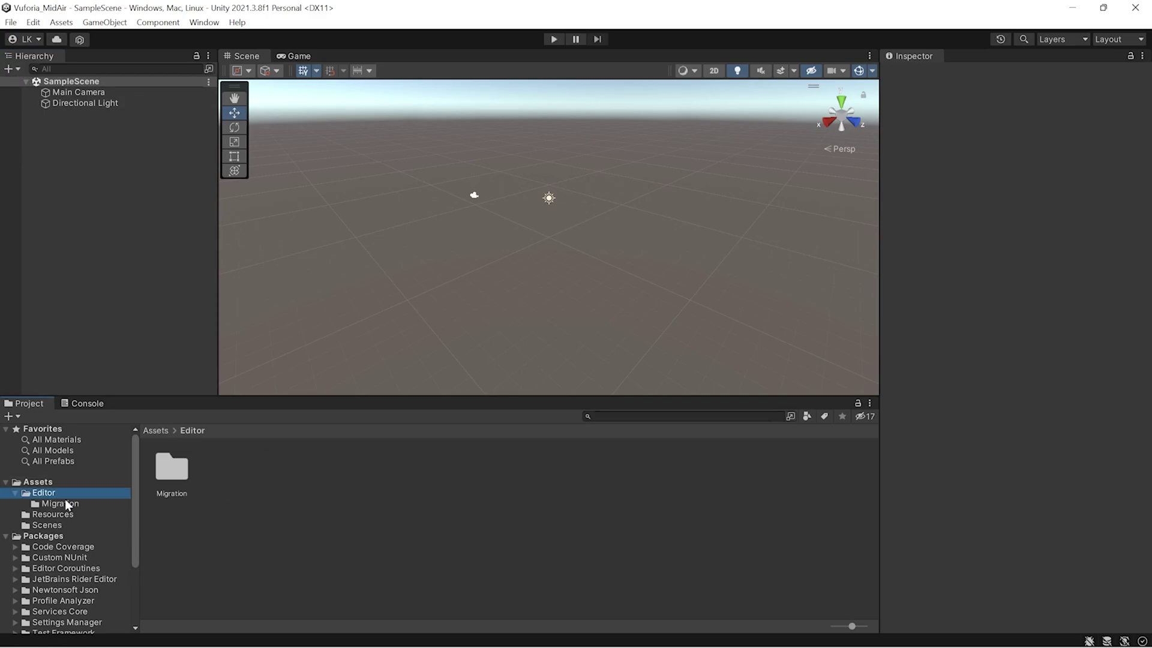
{"action": "left_click", "coordinate": [15, 493]}
{"action": "left_click", "coordinate": [9, 69]}
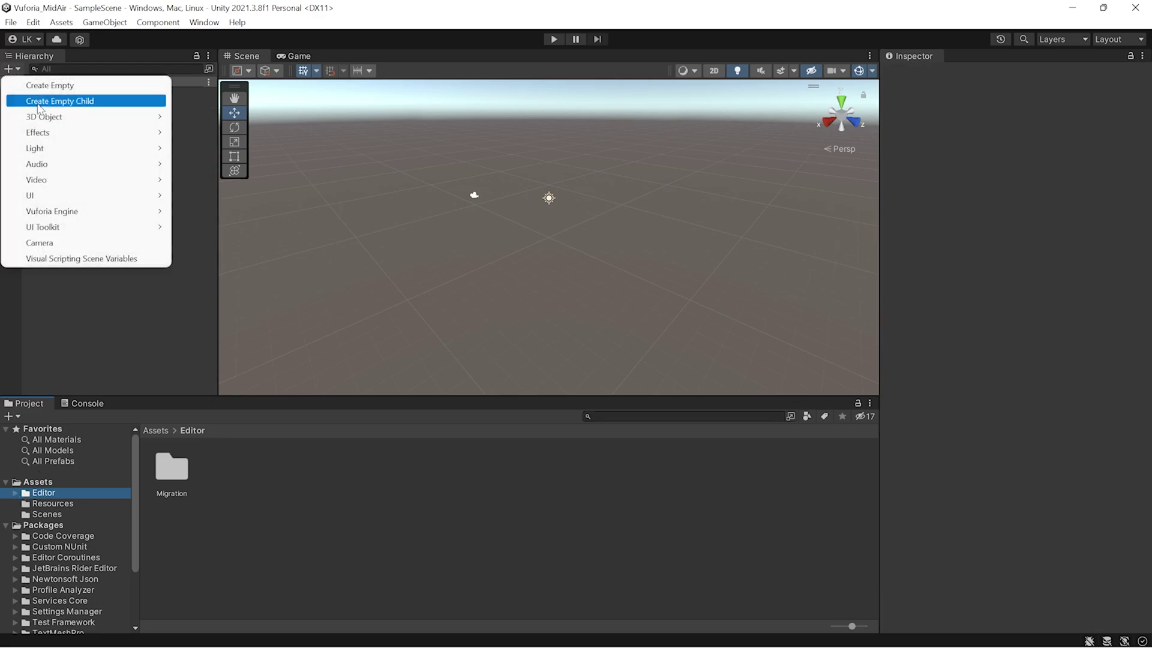
{"action": "mouse_move", "coordinate": [85, 213]}
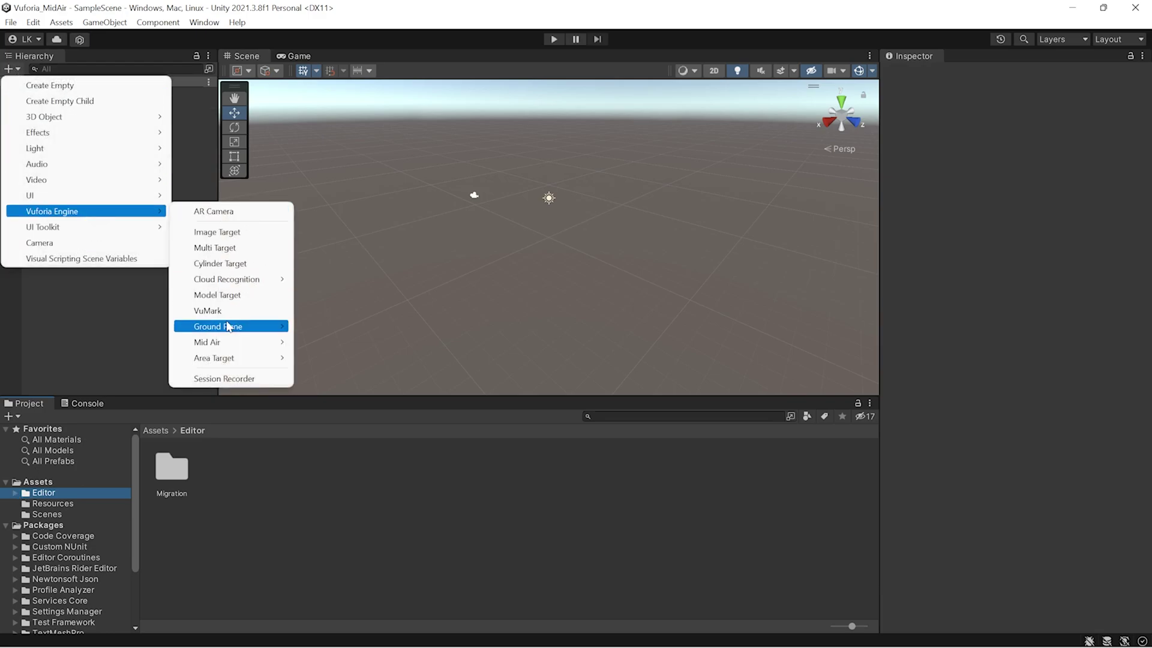
{"action": "mouse_move", "coordinate": [227, 342]}
{"action": "left_click", "coordinate": [331, 357]}
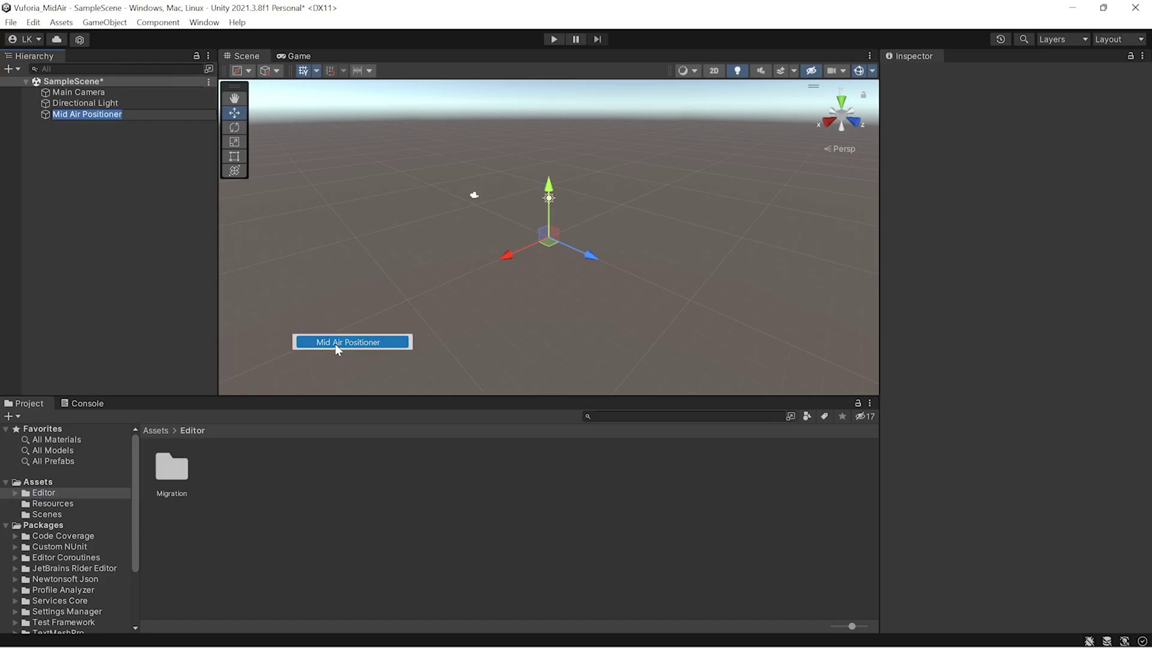
{"action": "left_click", "coordinate": [84, 226]}
Add a Mid Air Stage and compare its Inspector components with the Mid Air Positioner's.
{"action": "left_click", "coordinate": [10, 69]}
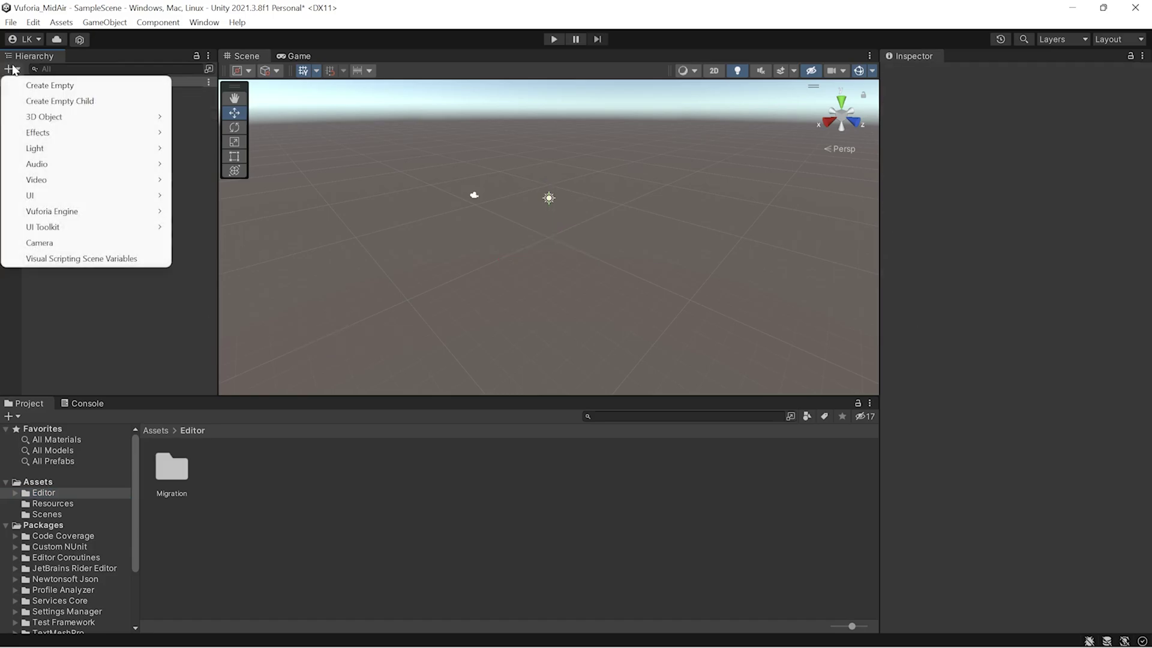
{"action": "mouse_move", "coordinate": [79, 219]}
{"action": "mouse_move", "coordinate": [256, 340]}
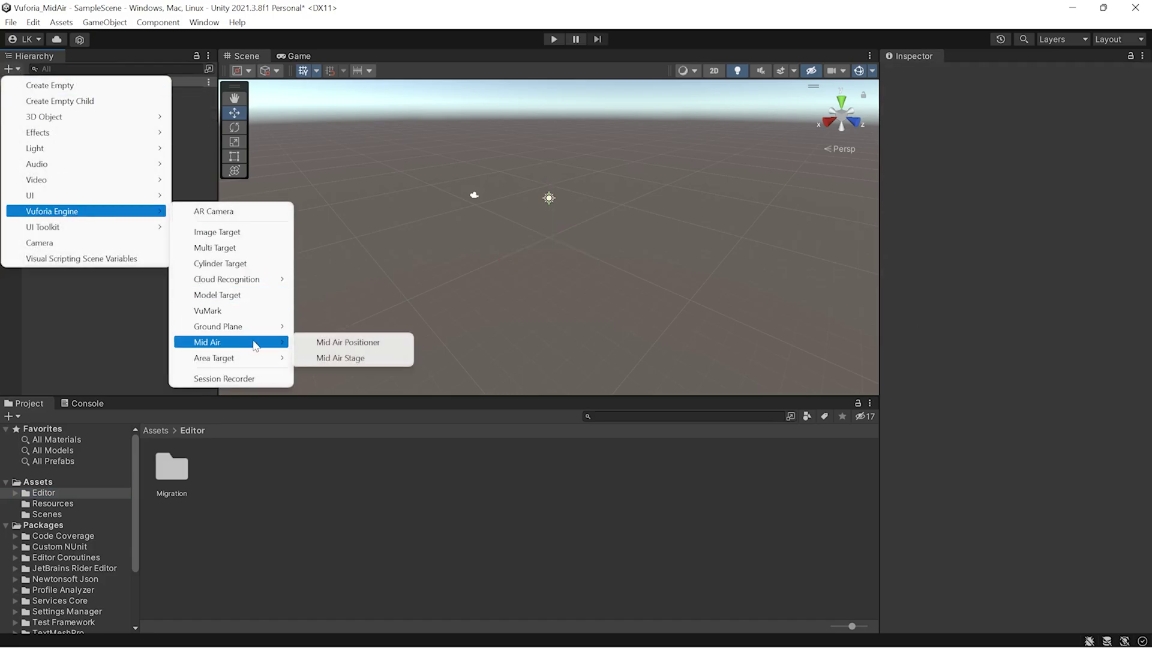
{"action": "left_click", "coordinate": [332, 358]}
{"action": "left_click", "coordinate": [139, 262]}
{"action": "left_click", "coordinate": [105, 115]}
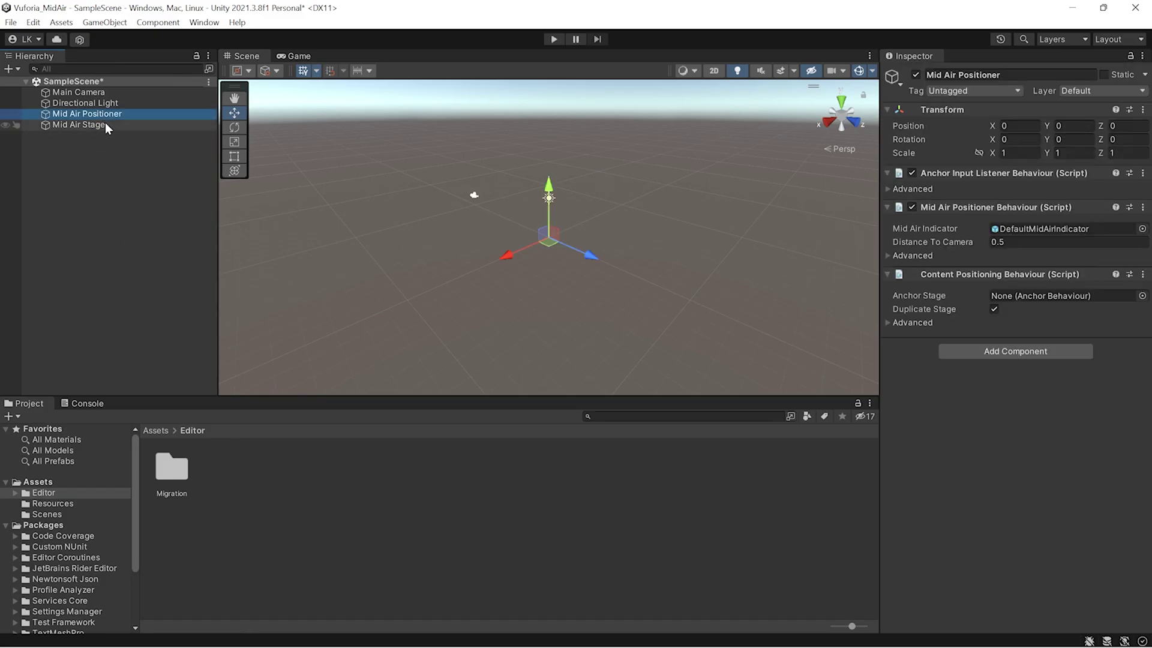
{"action": "left_click", "coordinate": [105, 124]}
{"action": "left_click", "coordinate": [109, 113]}
{"action": "left_click", "coordinate": [105, 125]}
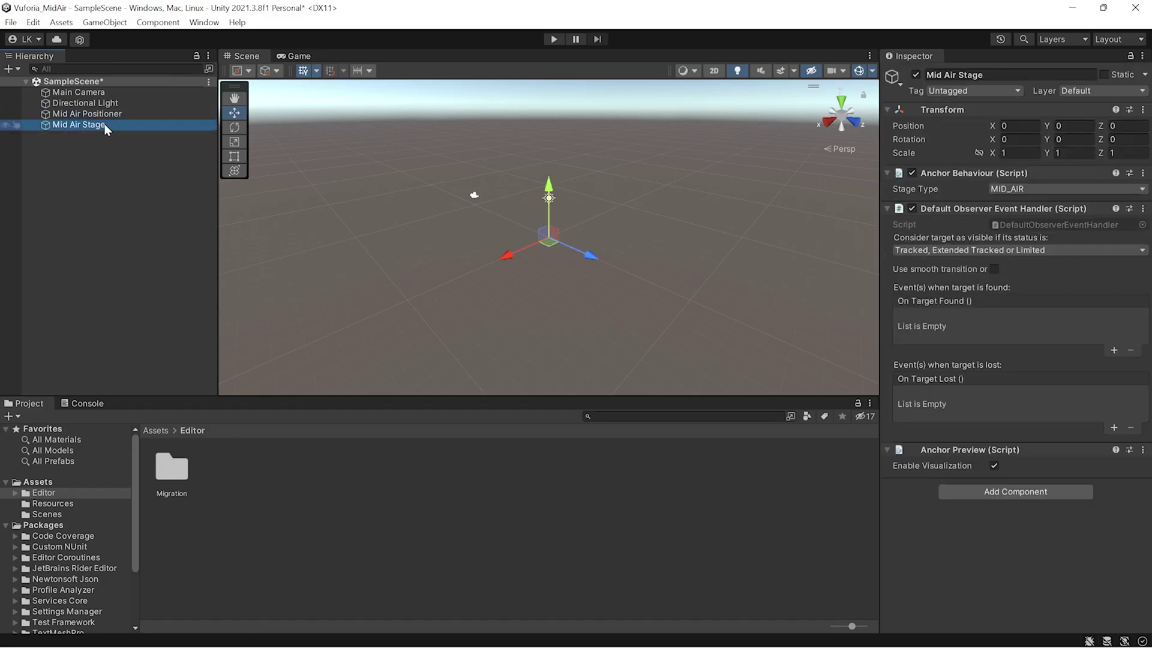
Keep Stage Type MID_AIR and visibility status unchanged, then open DefaultObserverEventHandler in Visual Studio.
{"action": "left_click", "coordinate": [1001, 190]}
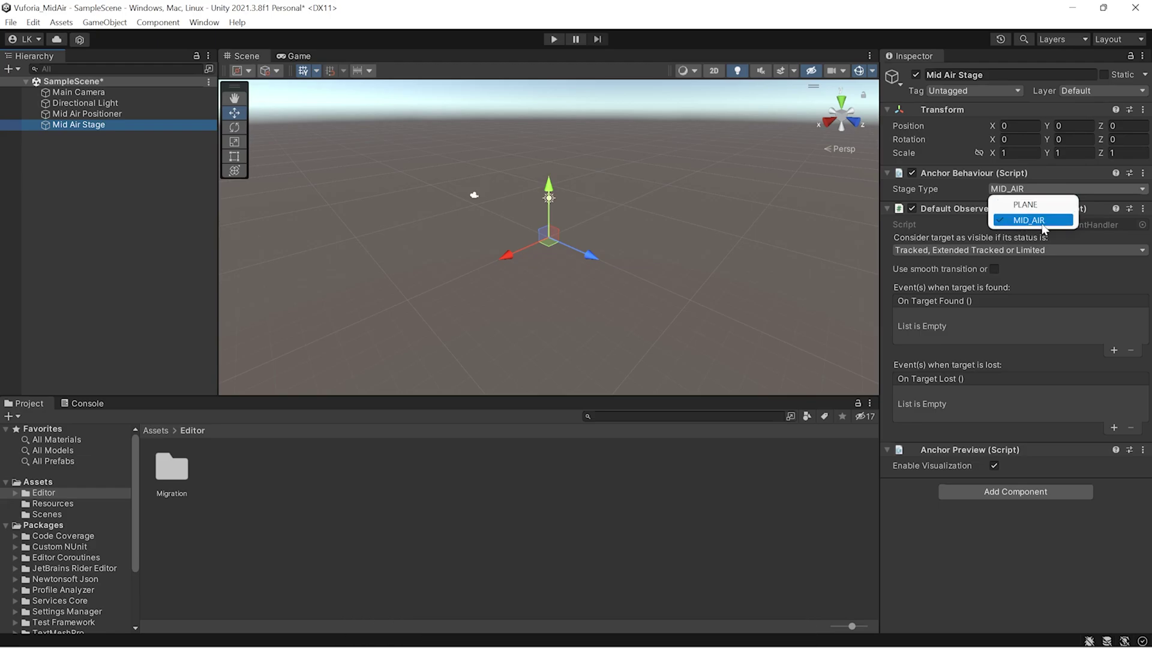
{"action": "left_click", "coordinate": [1000, 227]}
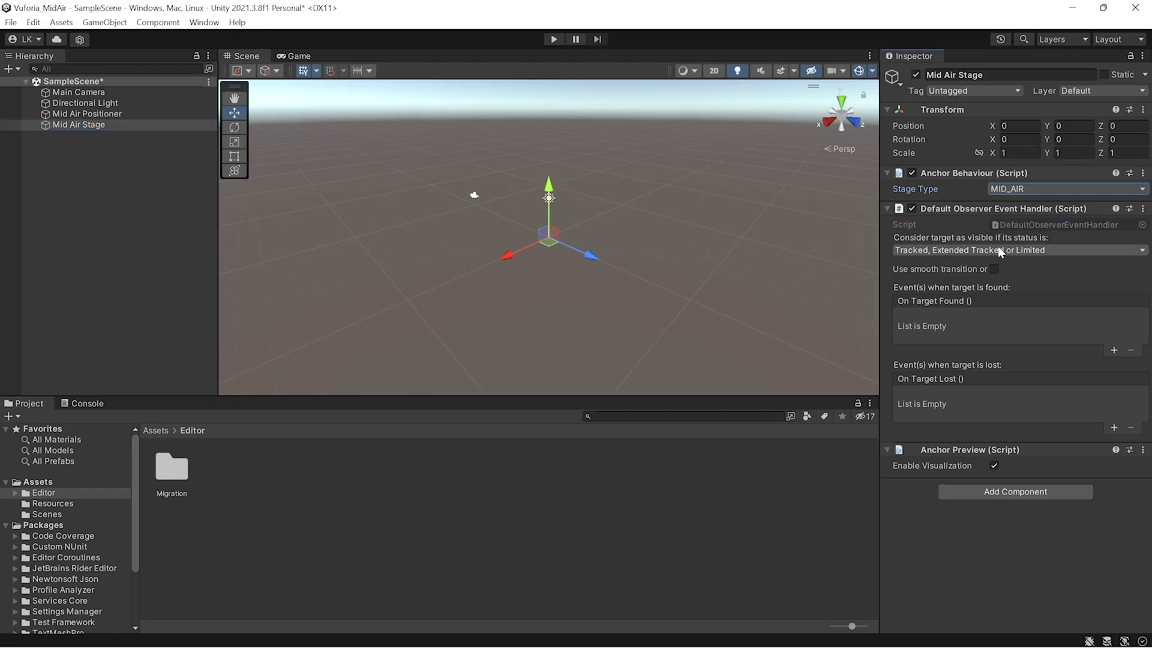
{"action": "left_click", "coordinate": [1000, 251]}
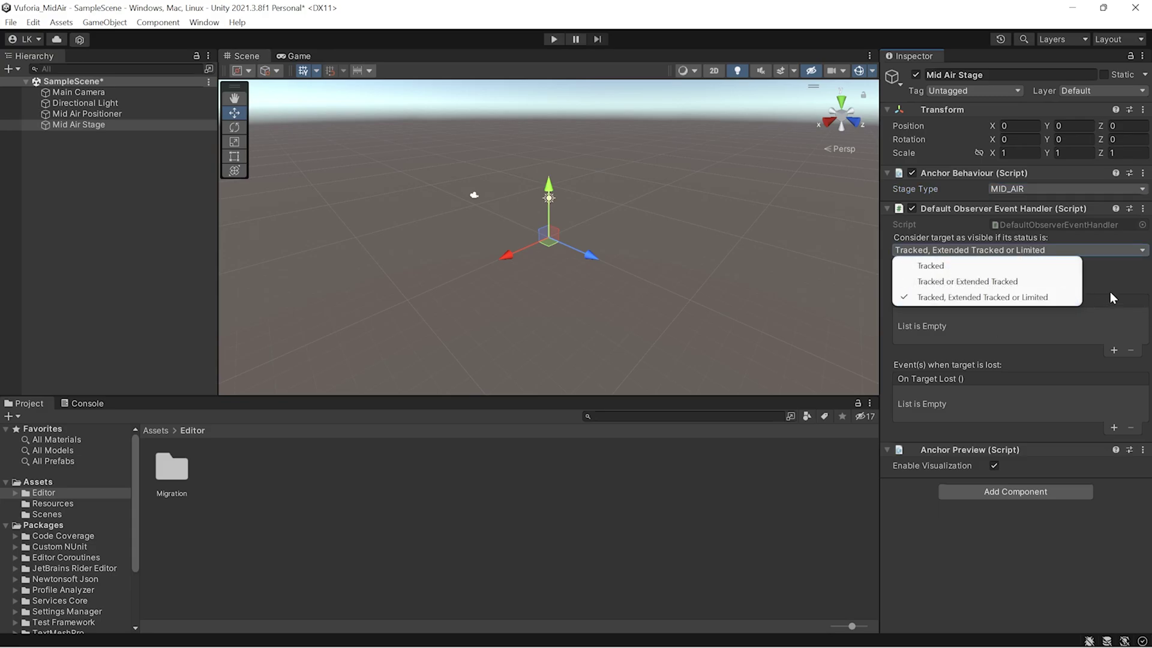
{"action": "left_click", "coordinate": [971, 337]}
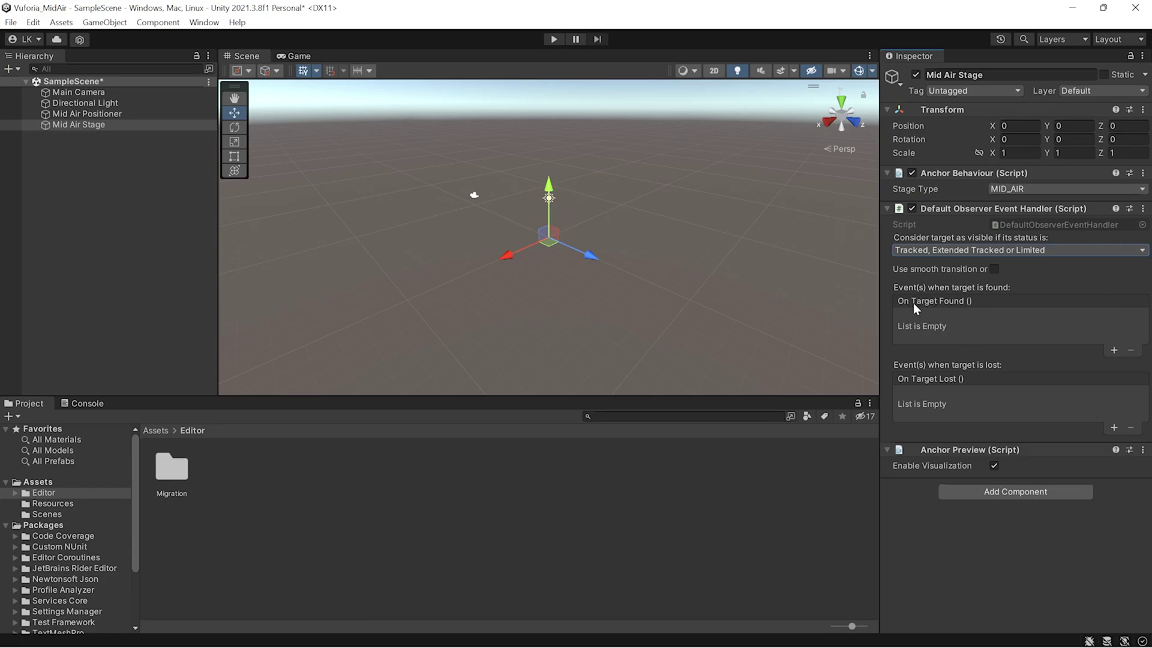
{"action": "double_click", "coordinate": [1064, 225]}
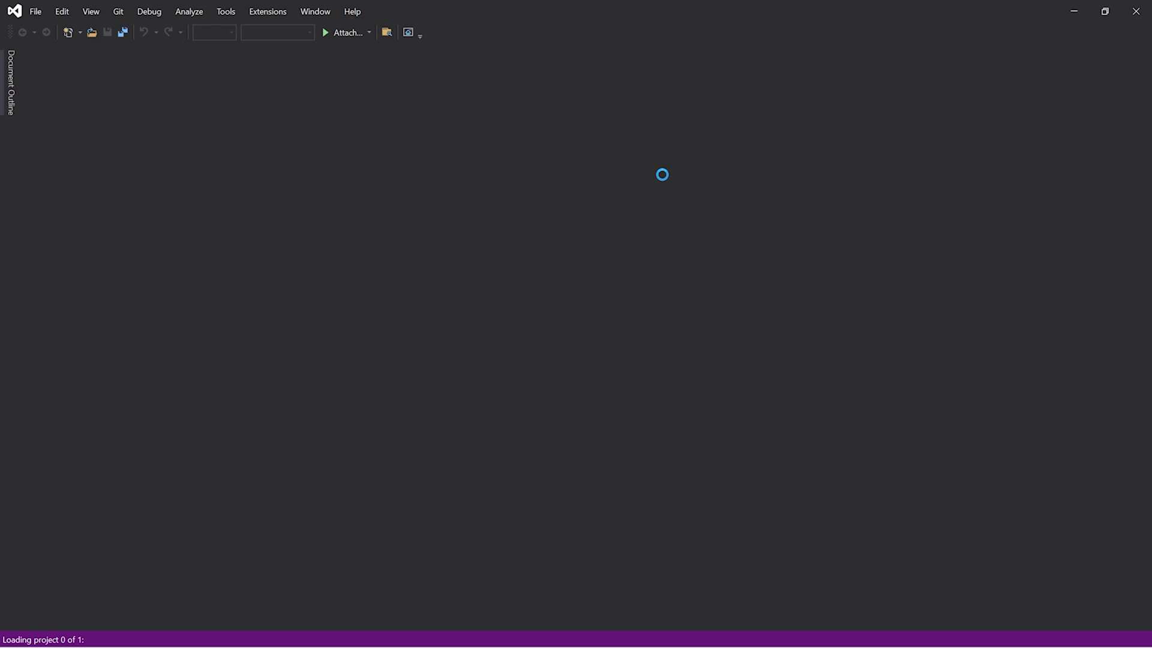
Review DefaultObserverEventHandler.cs, including its OnTargetFound and OnTargetLost event fields.
{"action": "key", "text": "alt+Tab"}
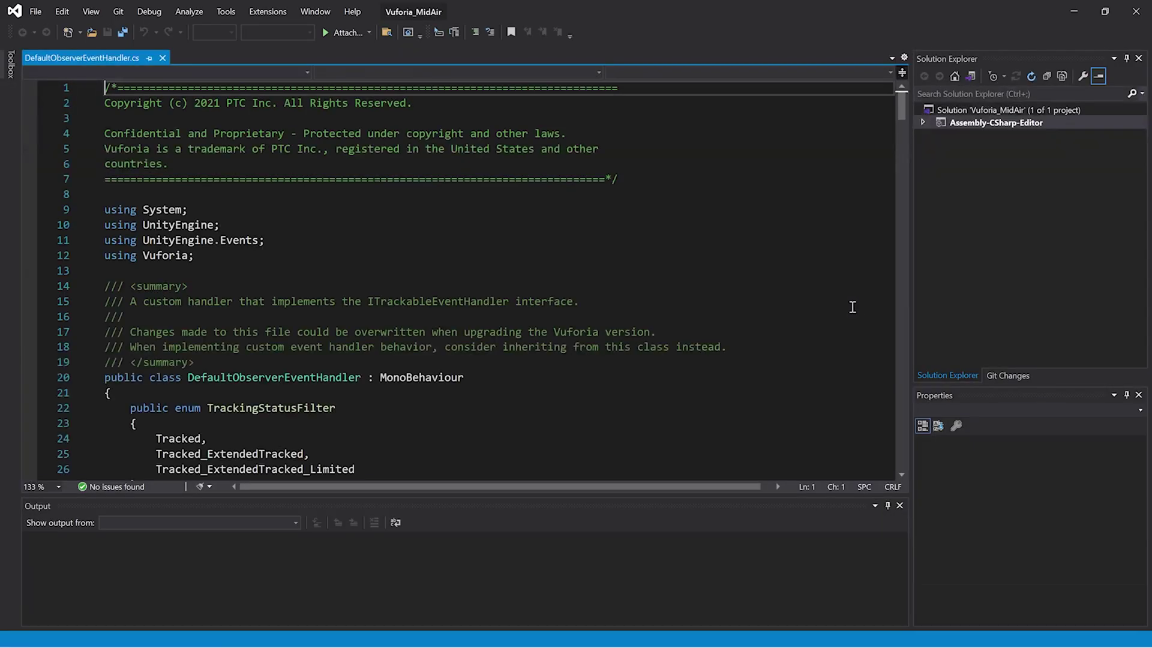
{"action": "scroll", "coordinate": [381, 322], "scroll_direction": "down", "scroll_amount": 12}
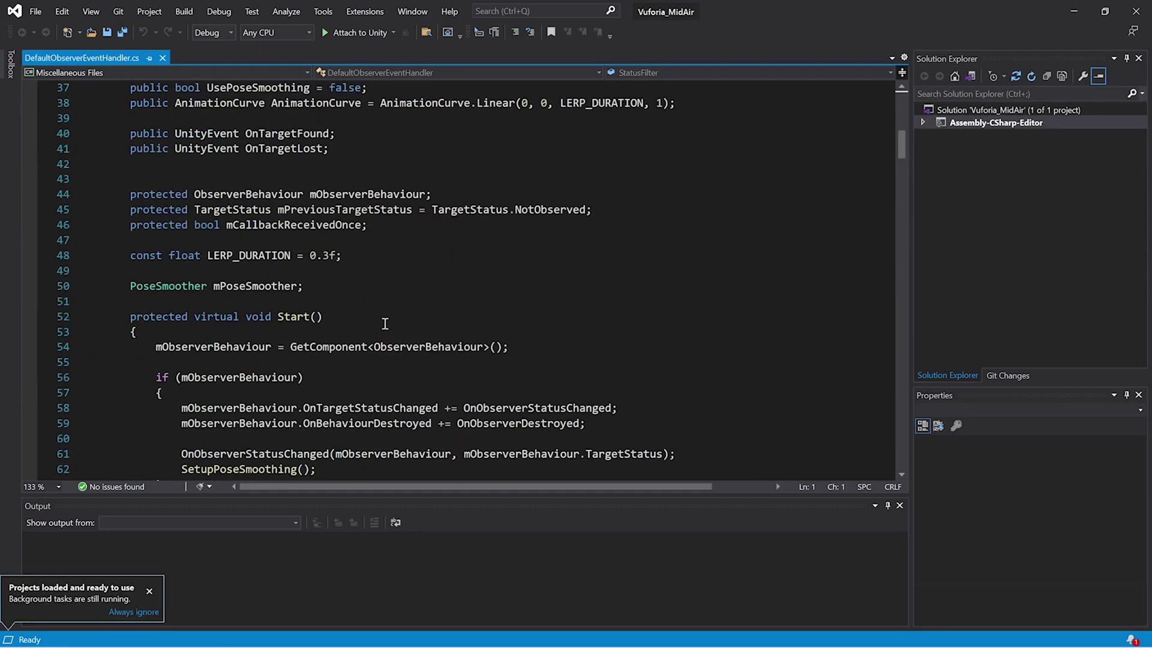
{"action": "scroll", "coordinate": [387, 324], "scroll_direction": "up", "scroll_amount": 4}
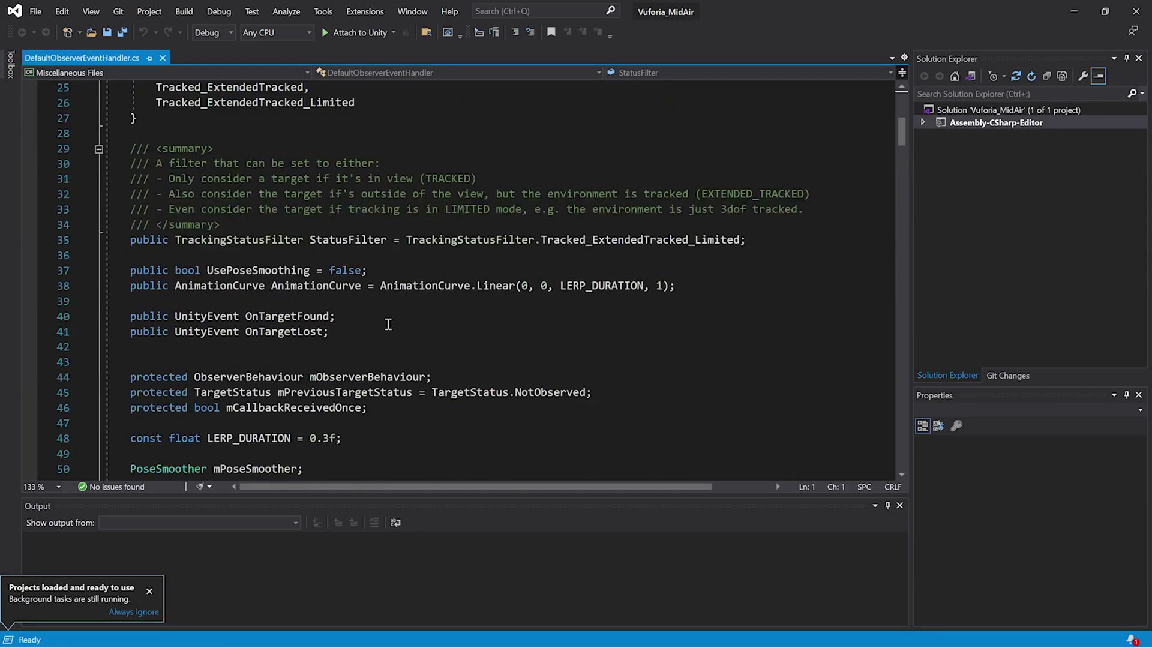
{"action": "double_click", "coordinate": [313, 316]}
{"action": "double_click", "coordinate": [315, 331]}
{"action": "scroll", "coordinate": [432, 328], "scroll_direction": "down", "scroll_amount": 3}
{"action": "scroll", "coordinate": [432, 328], "scroll_direction": "down", "scroll_amount": 1}
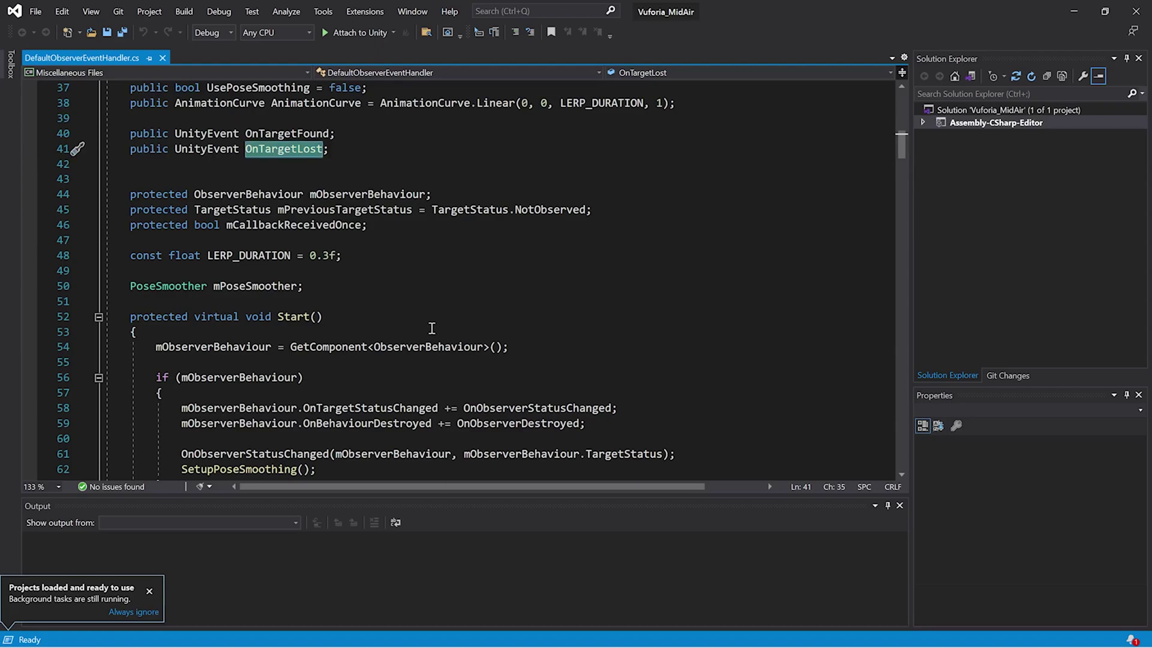
{"action": "scroll", "coordinate": [432, 328], "scroll_direction": "down", "scroll_amount": 4}
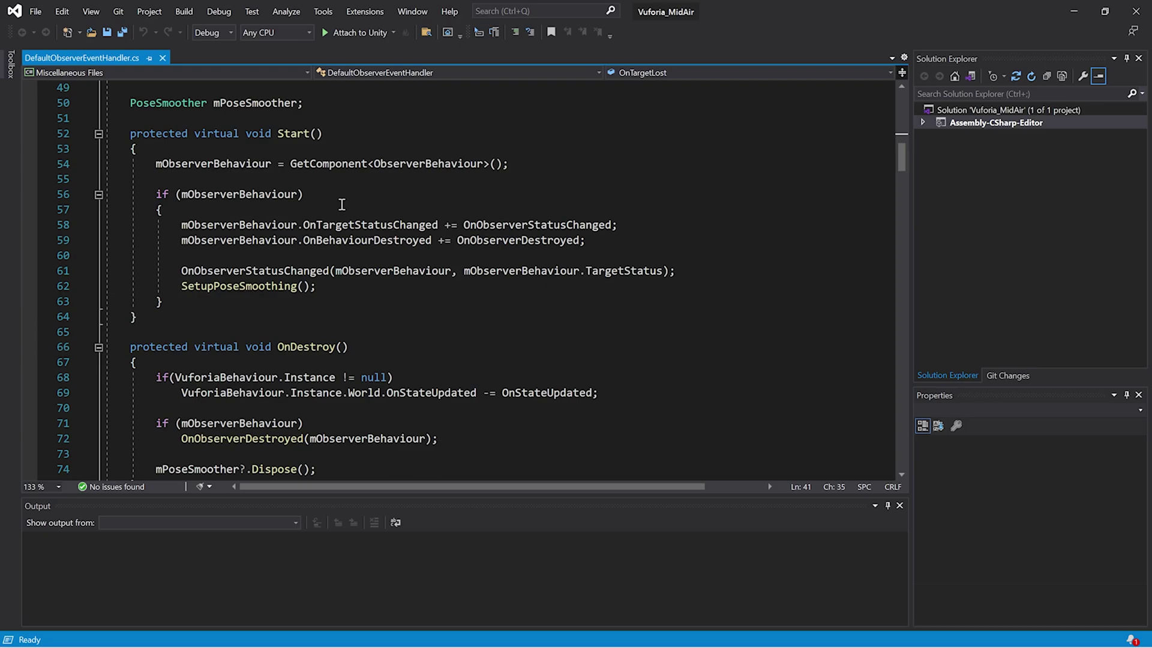
{"action": "scroll", "coordinate": [346, 298], "scroll_direction": "down", "scroll_amount": 6}
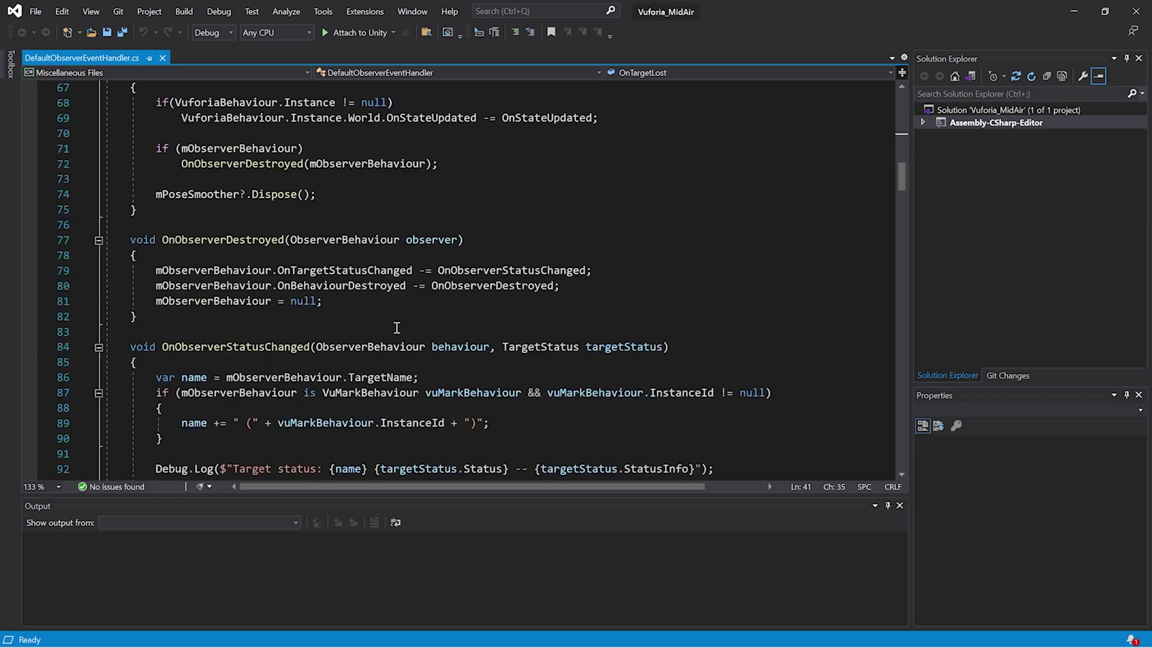
{"action": "scroll", "coordinate": [387, 383], "scroll_direction": "down", "scroll_amount": 2}
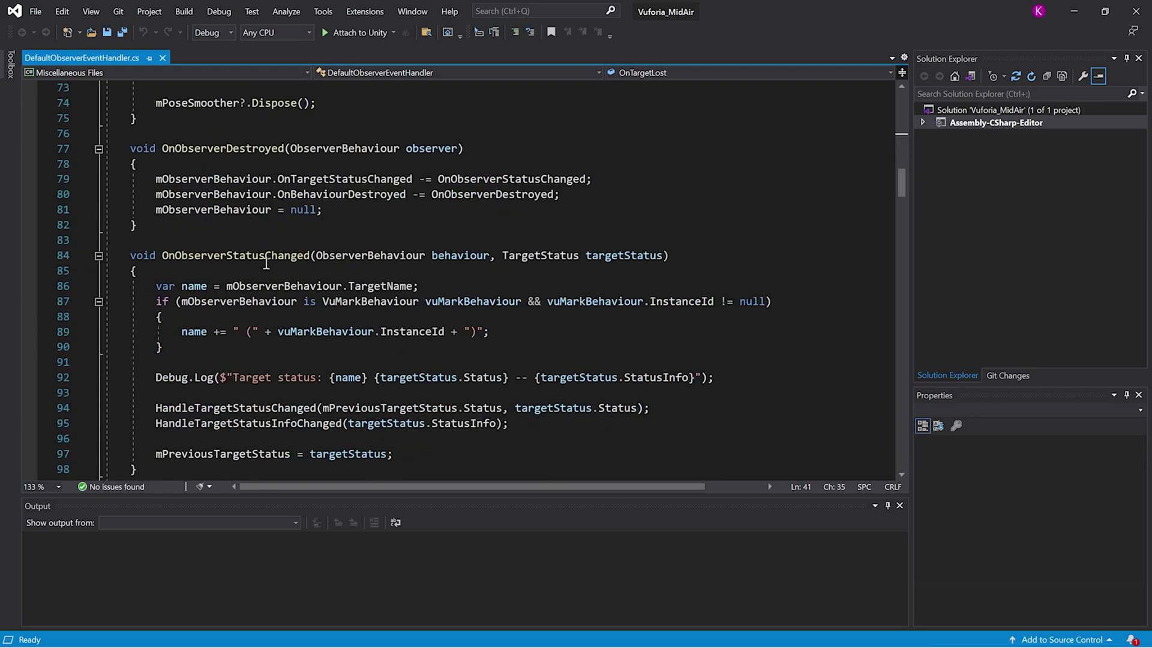
{"action": "key", "text": "alt+Tab"}
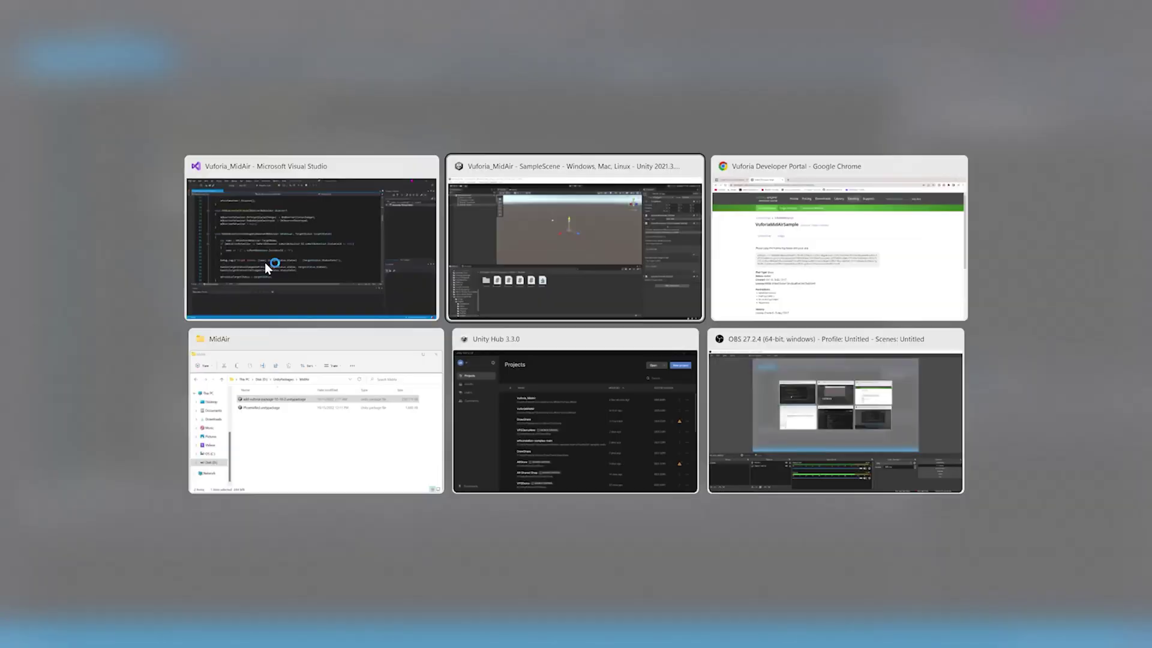
{"action": "key", "text": "alt+Tab"}
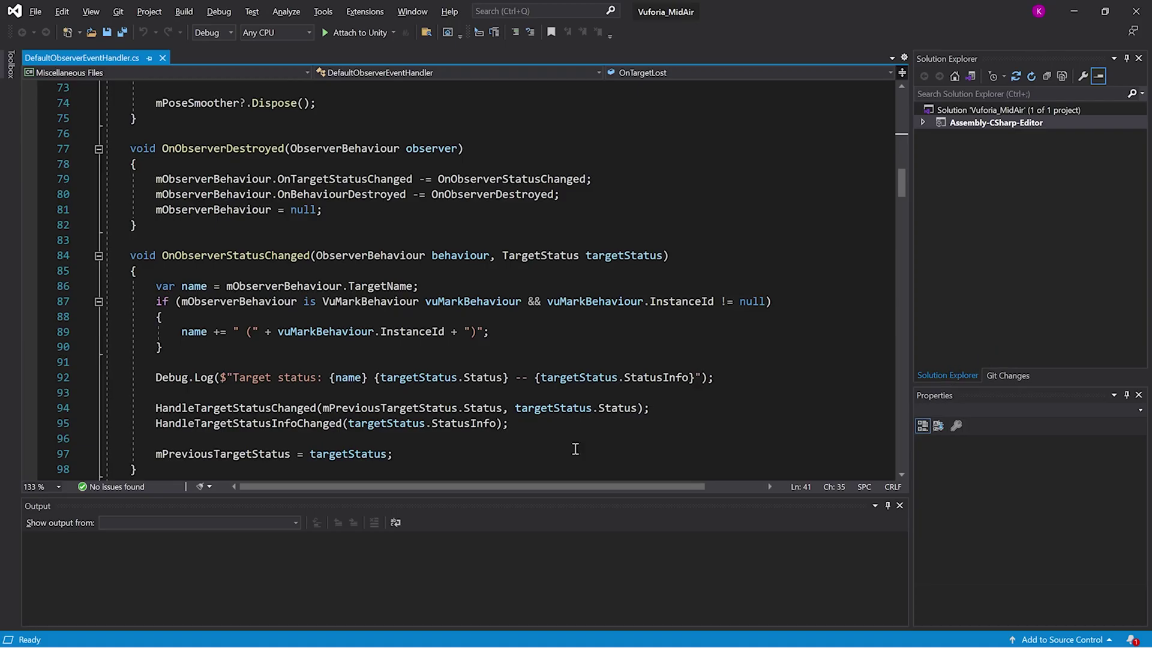
{"action": "scroll", "coordinate": [384, 300], "scroll_direction": "down", "scroll_amount": 7}
{"action": "scroll", "coordinate": [380, 296], "scroll_direction": "down", "scroll_amount": 3}
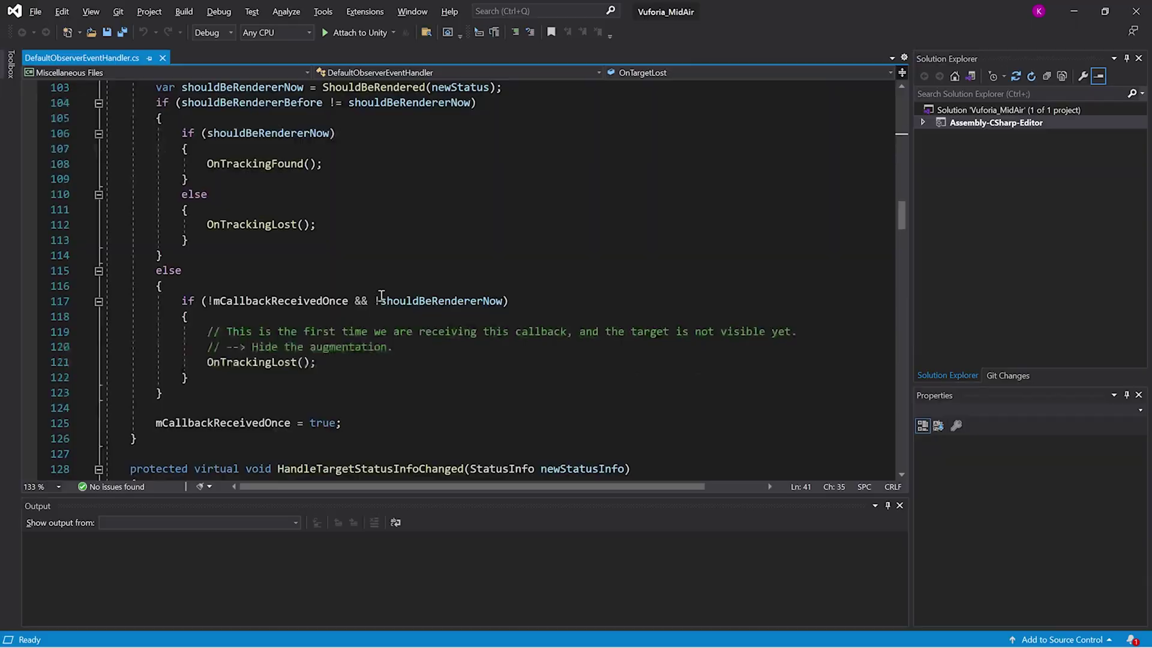
In Unity, add a 3D Cube as a child of Mid Air Stage.
{"action": "key", "text": "alt+Tab"}
{"action": "left_click", "coordinate": [94, 125]}
{"action": "right_click", "coordinate": [94, 126]}
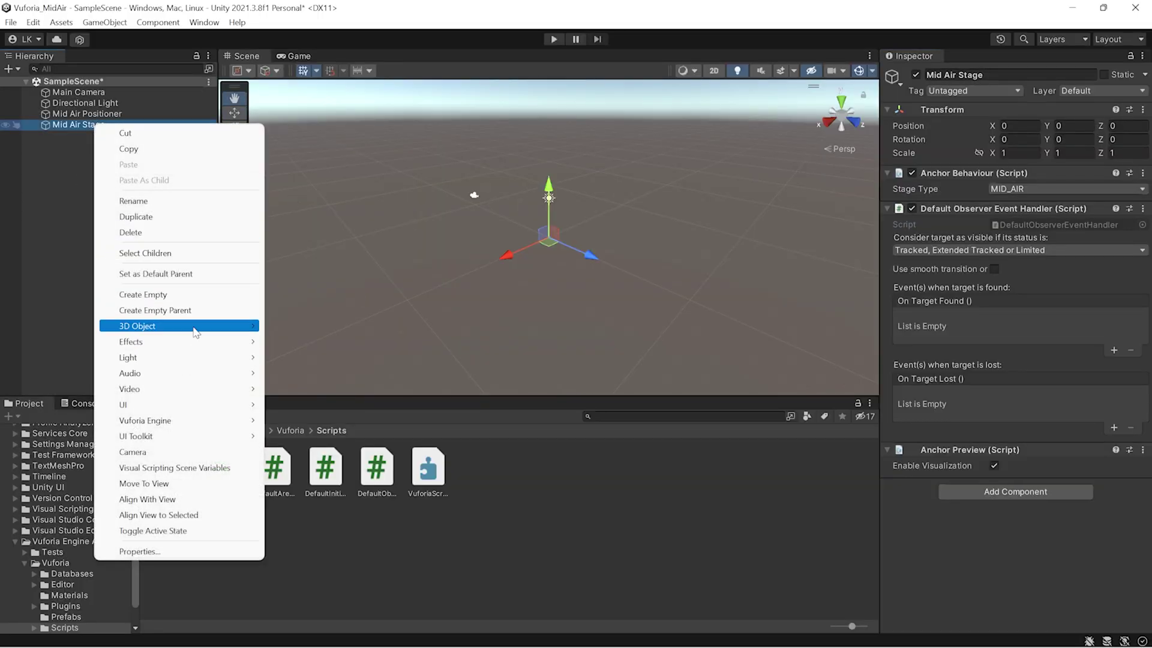
{"action": "mouse_move", "coordinate": [183, 326]}
{"action": "left_click", "coordinate": [293, 327]}
{"action": "left_click", "coordinate": [117, 126]}
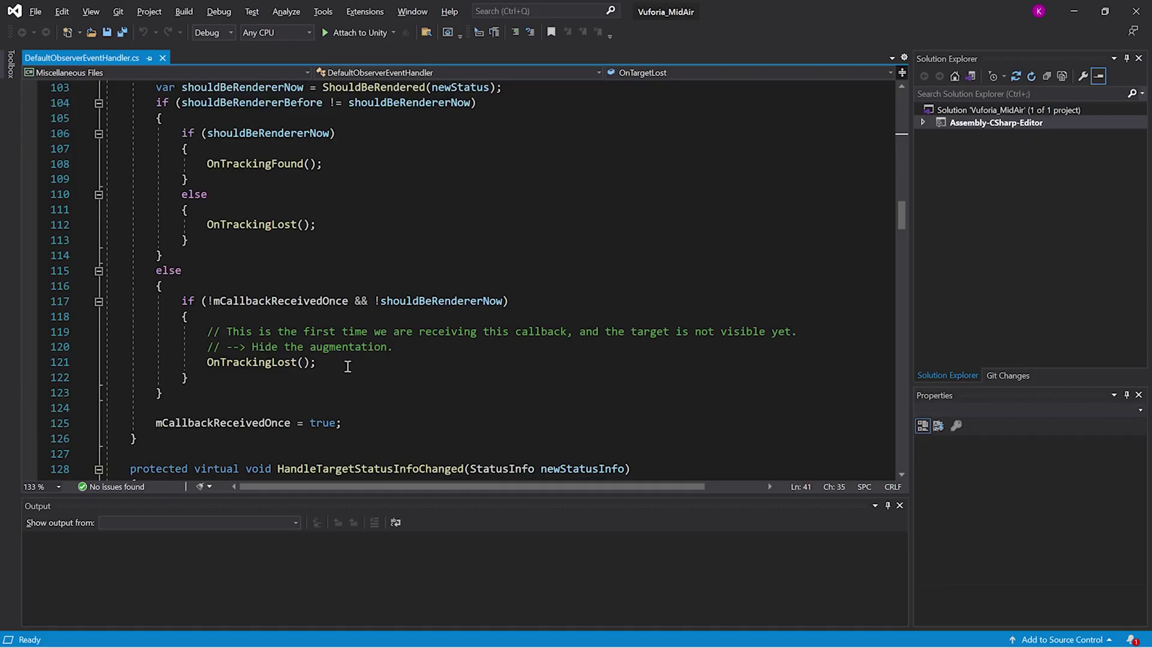
Scroll DefaultObserverEventHandler.cs down to ShouldBeRendered and back up to the status-change methods.
{"action": "scroll", "coordinate": [341, 368], "scroll_direction": "down", "scroll_amount": 6}
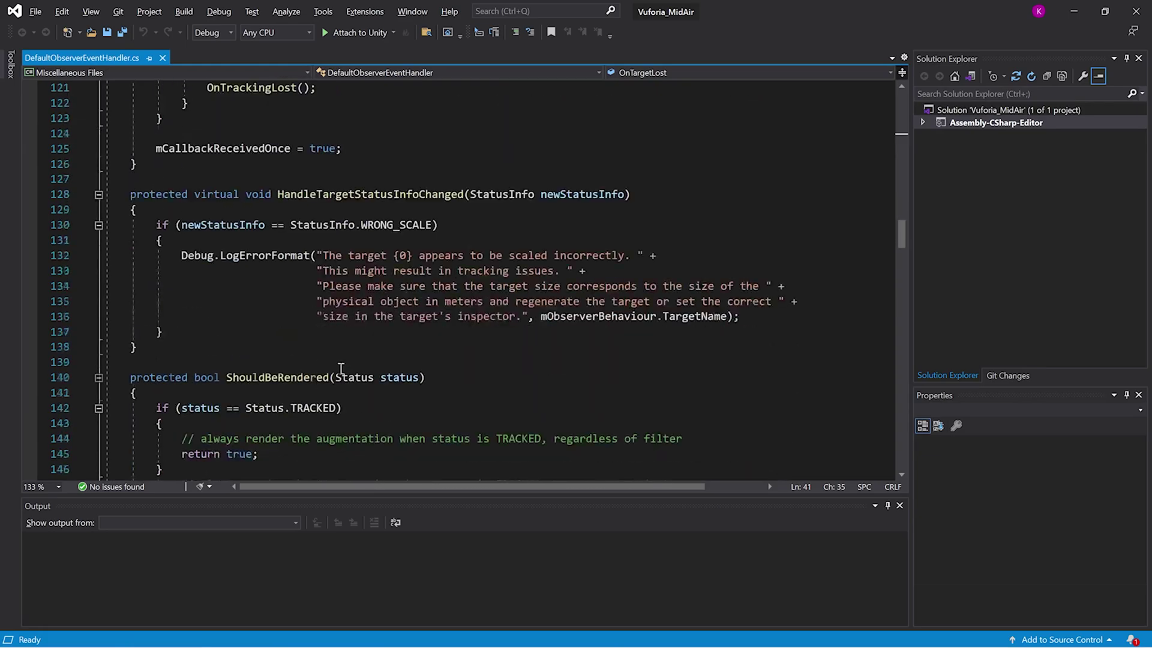
{"action": "scroll", "coordinate": [340, 368], "scroll_direction": "down", "scroll_amount": 6}
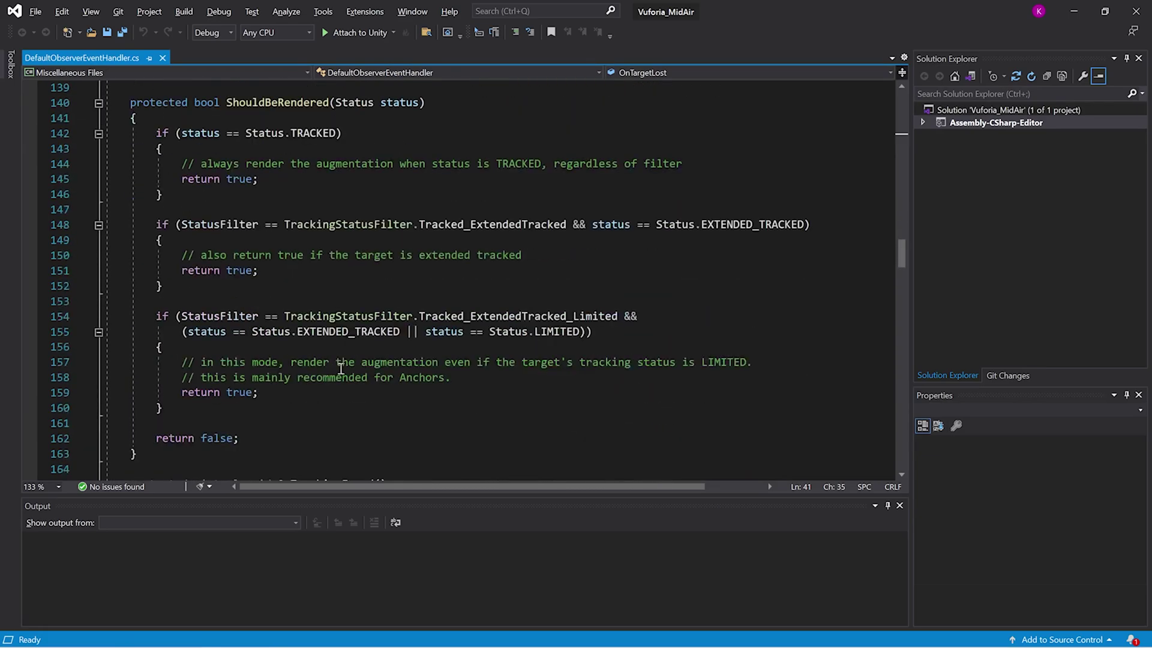
{"action": "scroll", "coordinate": [341, 368], "scroll_direction": "up", "scroll_amount": 19}
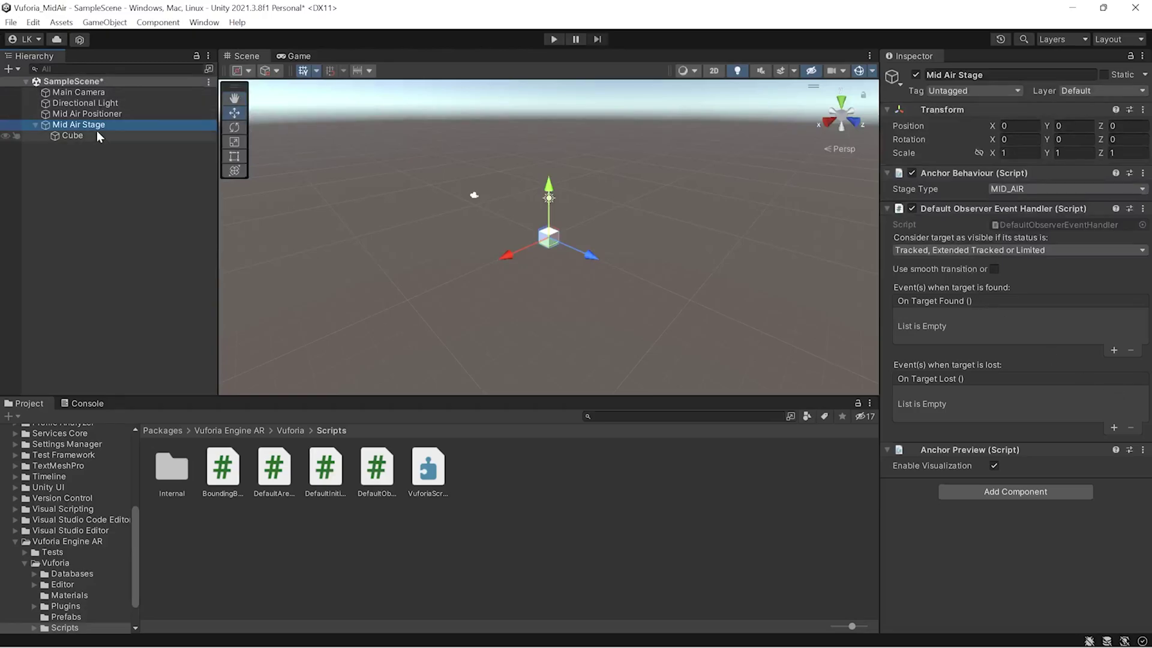
Select the Cube and switch its Mesh Renderer off and back on.
{"action": "left_click", "coordinate": [96, 133]}
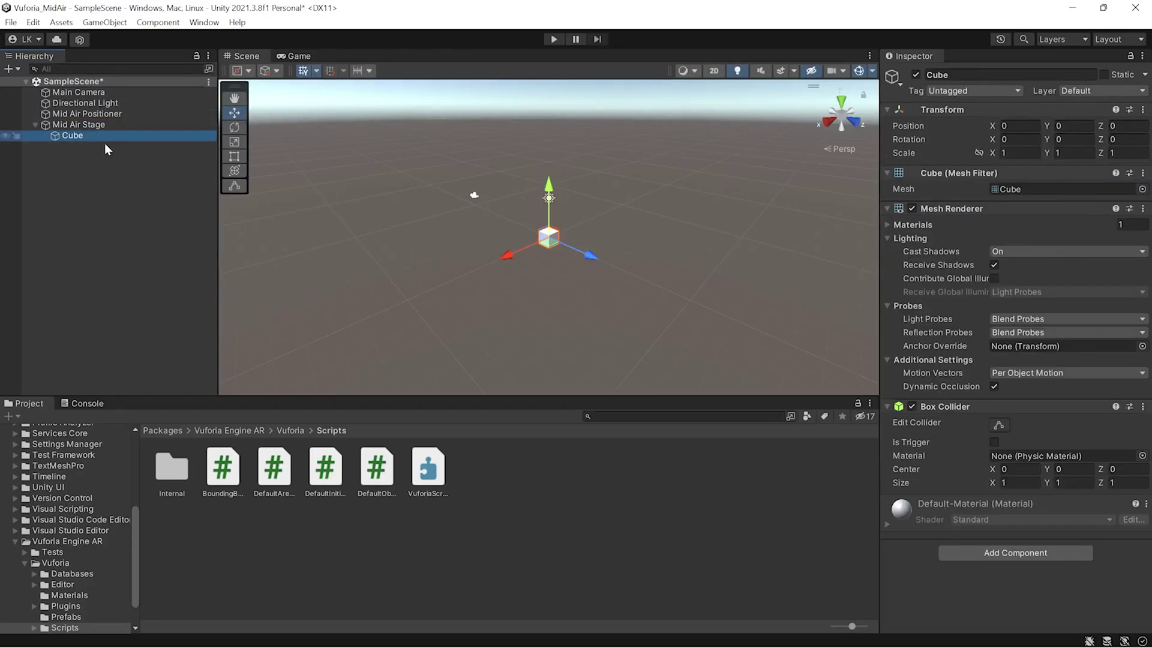
{"action": "left_click", "coordinate": [911, 208]}
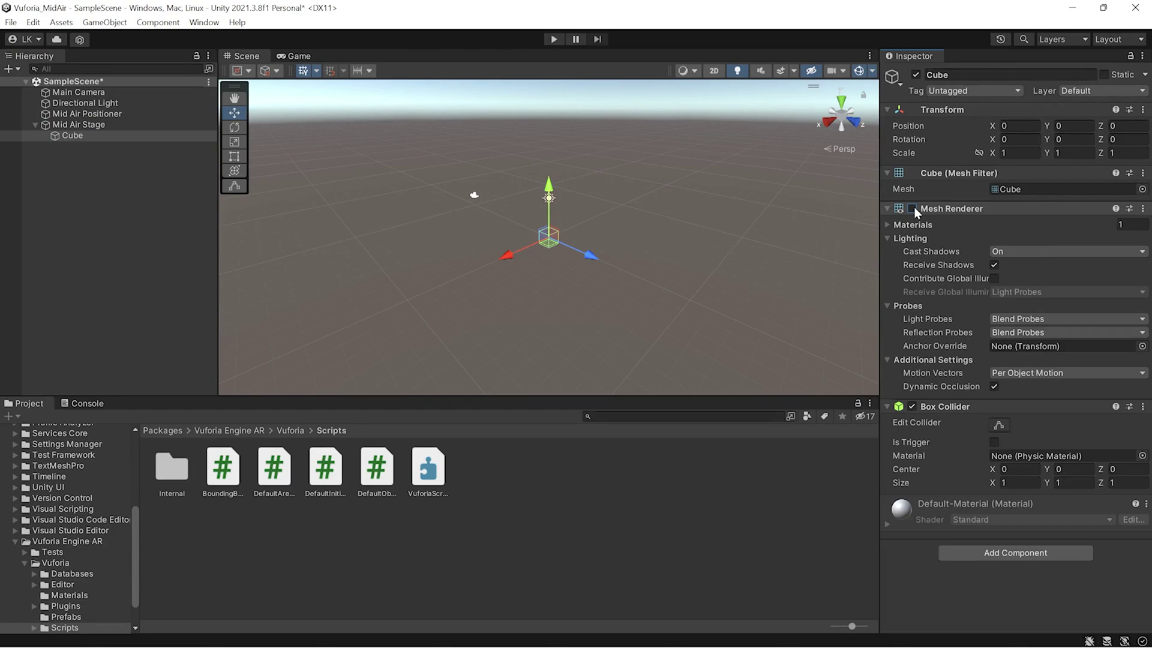
{"action": "left_click", "coordinate": [912, 208]}
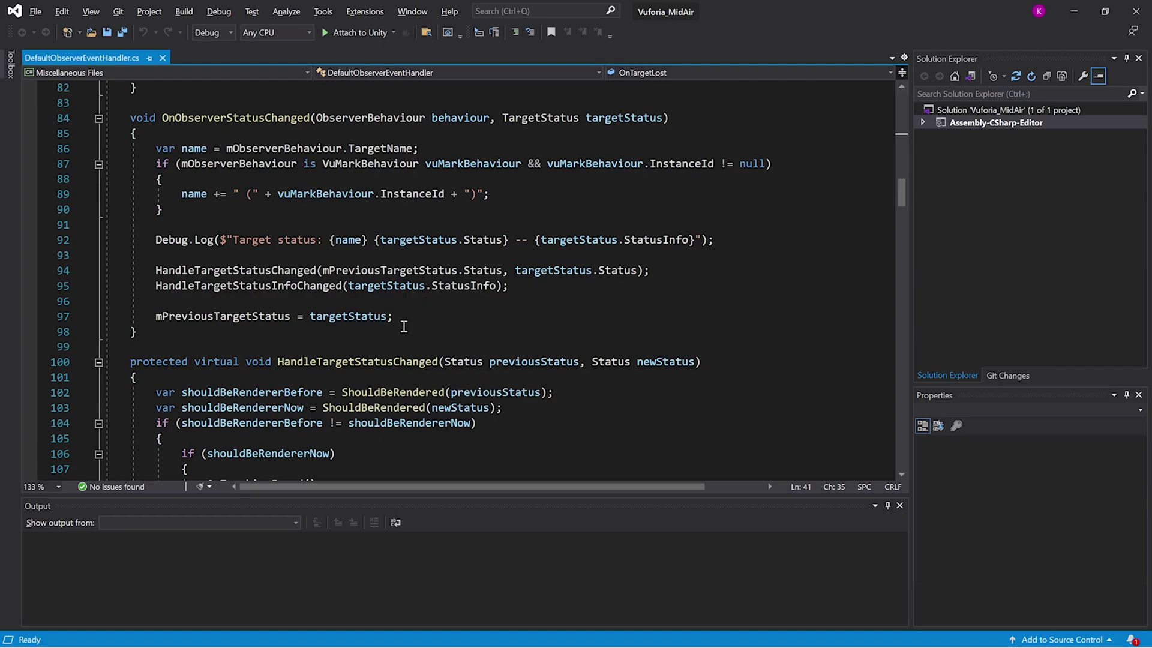
{"action": "scroll", "coordinate": [404, 326], "scroll_direction": "down", "scroll_amount": 7}
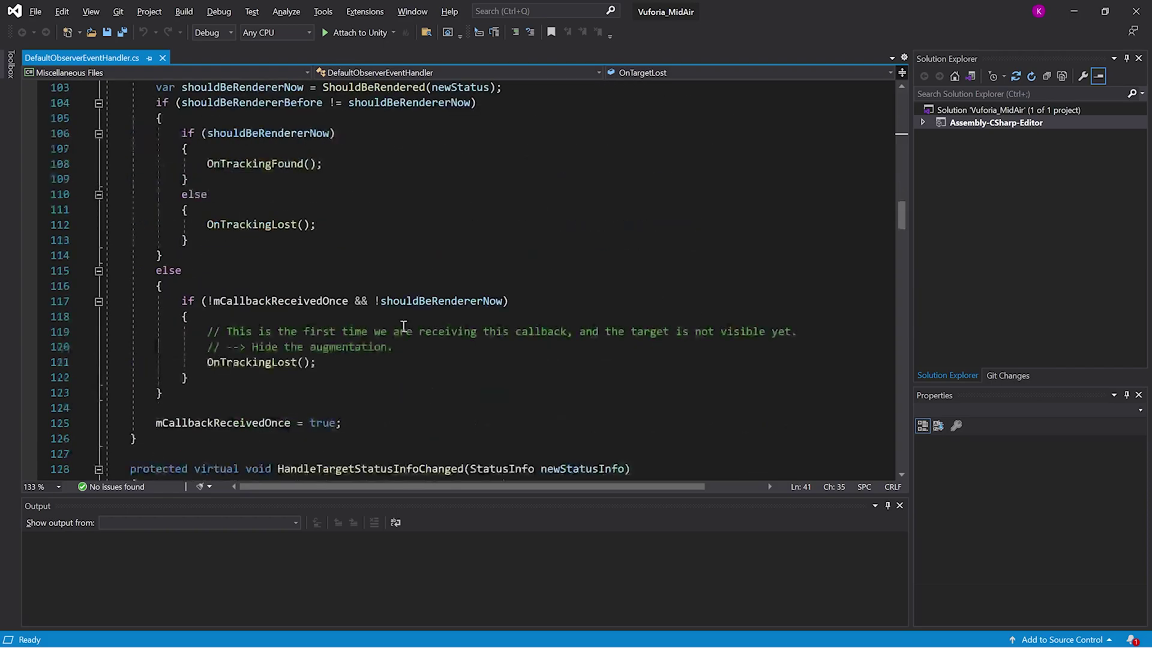
{"action": "left_click", "coordinate": [278, 168], "text": "ctrl"}
{"action": "scroll", "coordinate": [300, 300], "scroll_direction": "down", "scroll_amount": 3}
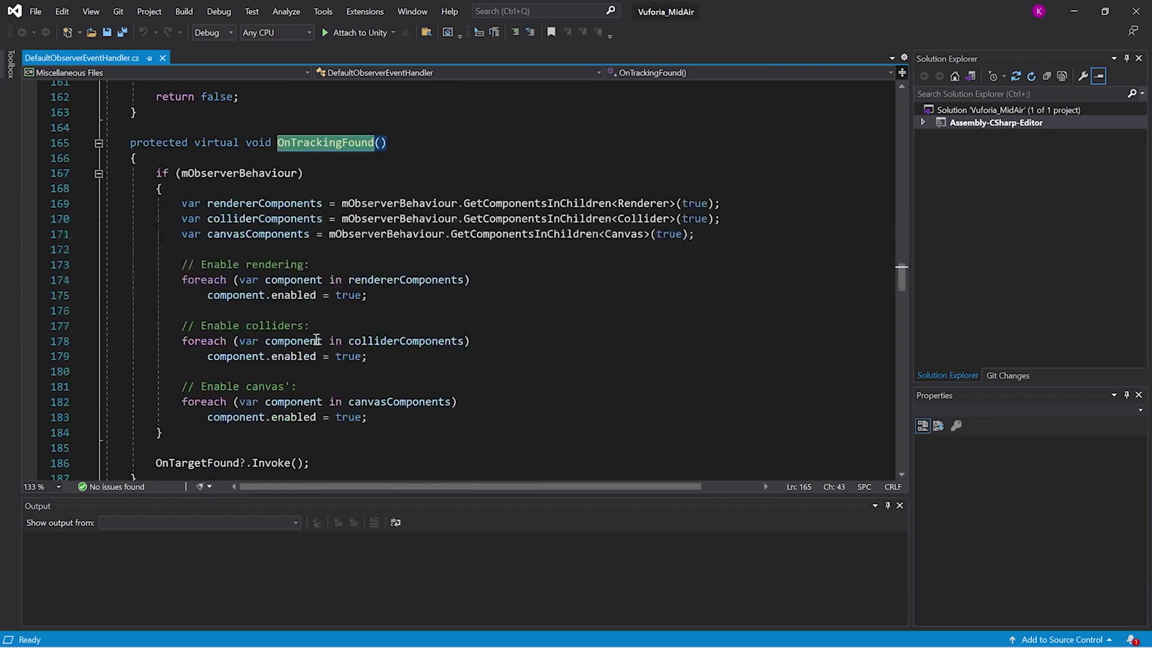
{"action": "left_click_drag", "start_coordinate": [198, 196], "coordinate": [707, 240]}
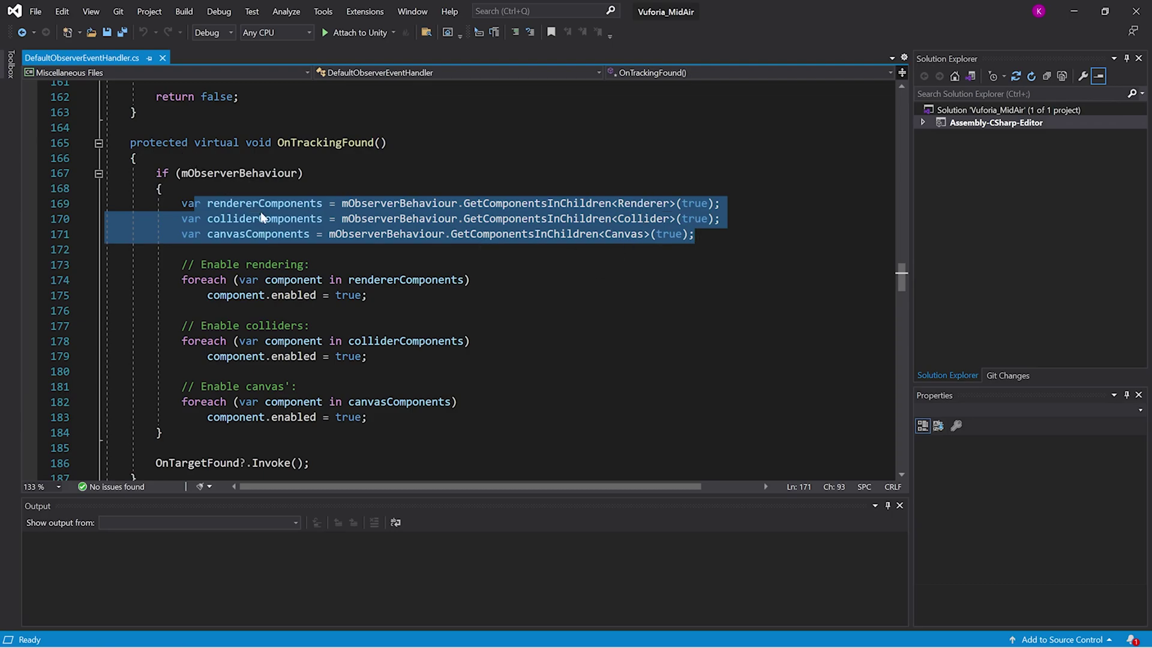
{"action": "scroll", "coordinate": [295, 153], "scroll_direction": "down", "scroll_amount": 5}
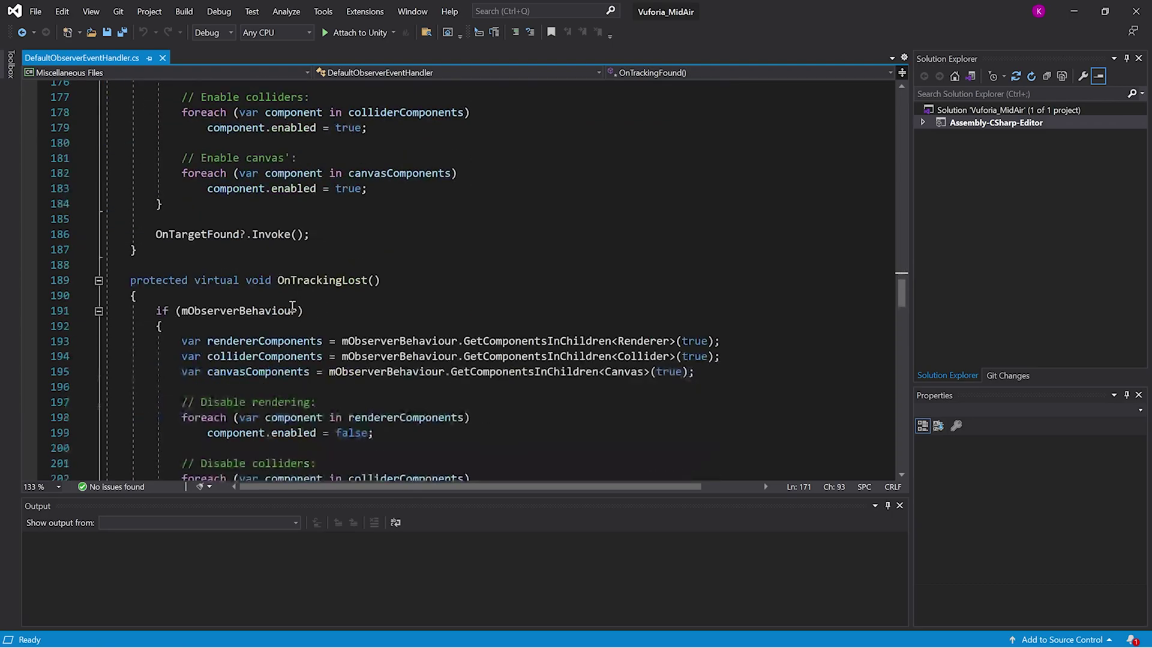
{"action": "left_click", "coordinate": [311, 286]}
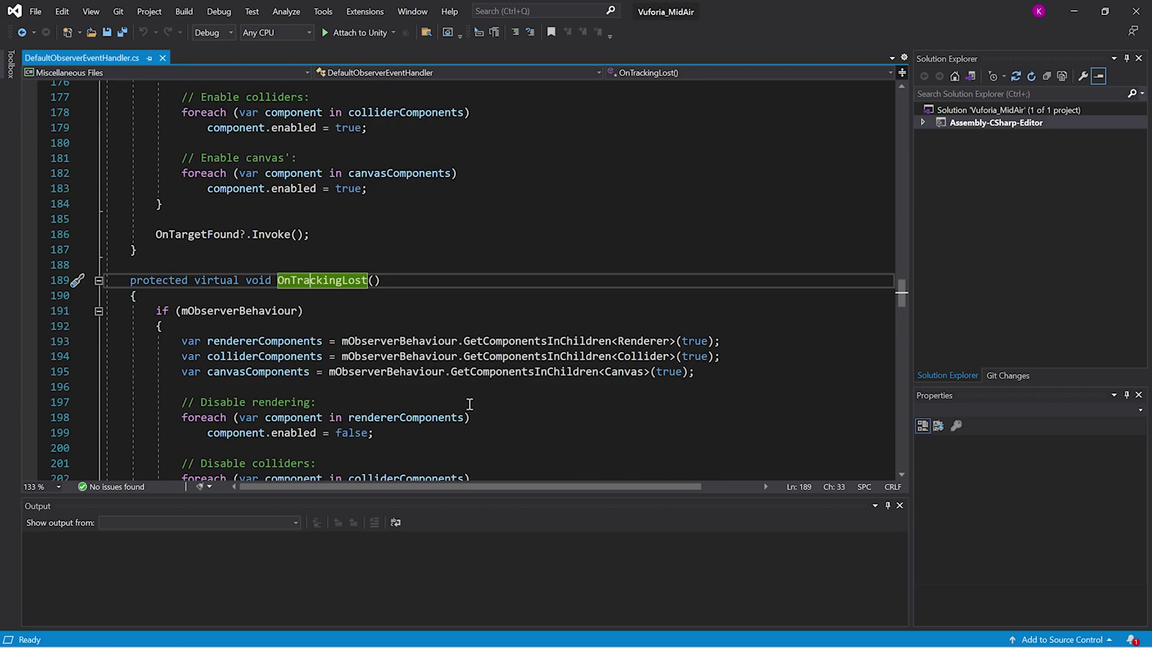
{"action": "scroll", "coordinate": [470, 404], "scroll_direction": "down", "scroll_amount": 3}
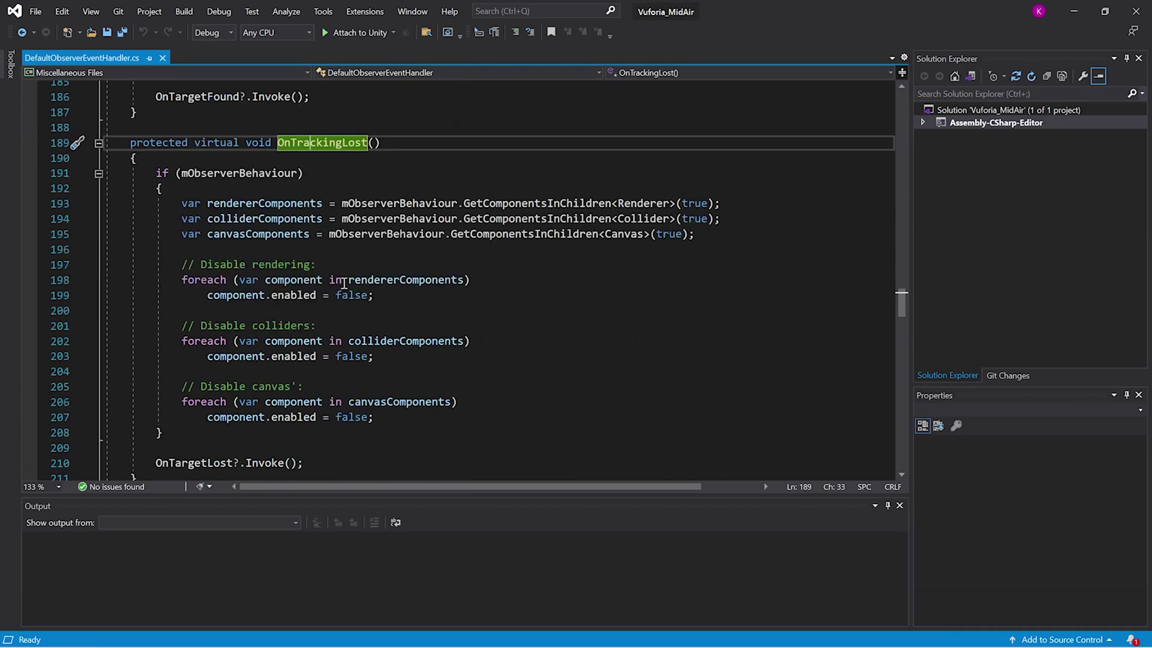
{"action": "left_click", "coordinate": [344, 296]}
{"action": "double_click", "coordinate": [343, 295]}
{"action": "double_click", "coordinate": [351, 356]}
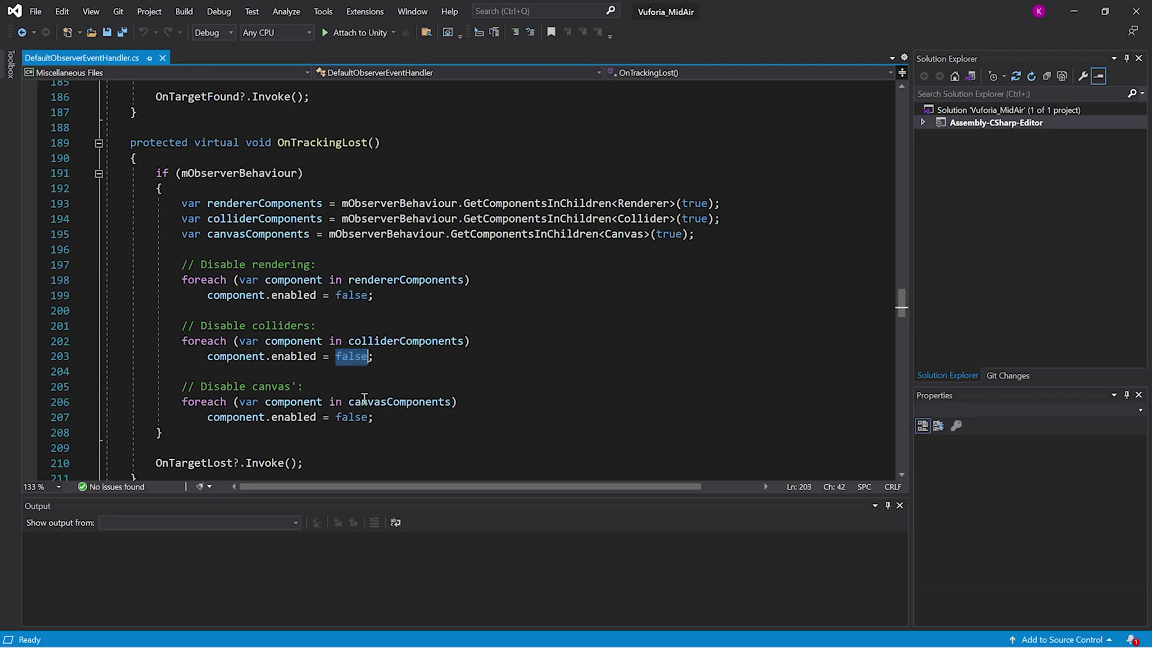
{"action": "scroll", "coordinate": [366, 395], "scroll_direction": "up", "scroll_amount": 4}
{"action": "scroll", "coordinate": [381, 393], "scroll_direction": "up", "scroll_amount": 3}
{"action": "double_click", "coordinate": [347, 250]}
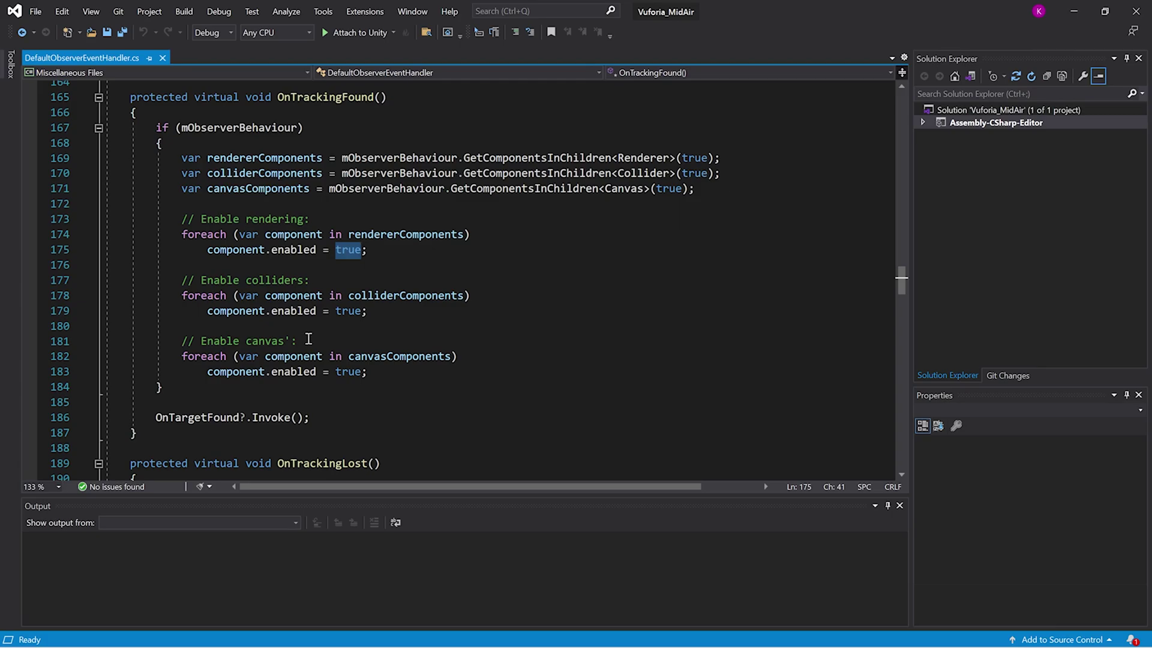
{"action": "scroll", "coordinate": [308, 339], "scroll_direction": "down", "scroll_amount": 4}
{"action": "double_click", "coordinate": [210, 234]}
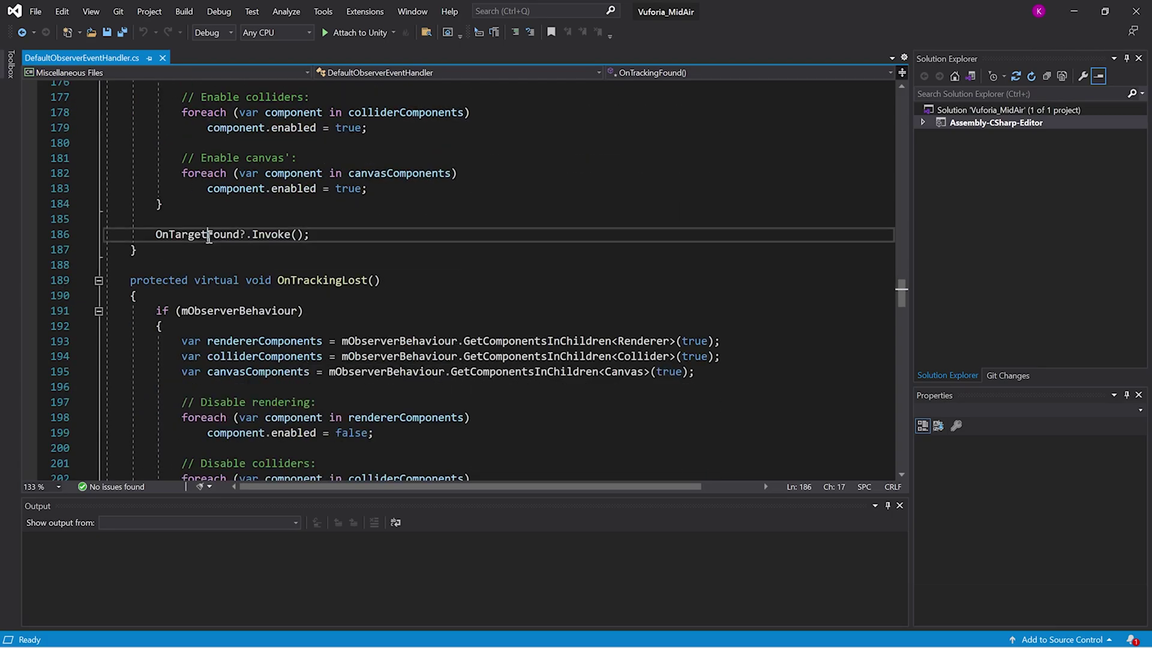
{"action": "left_click", "coordinate": [287, 235]}
{"action": "scroll", "coordinate": [324, 306], "scroll_direction": "down", "scroll_amount": 15}
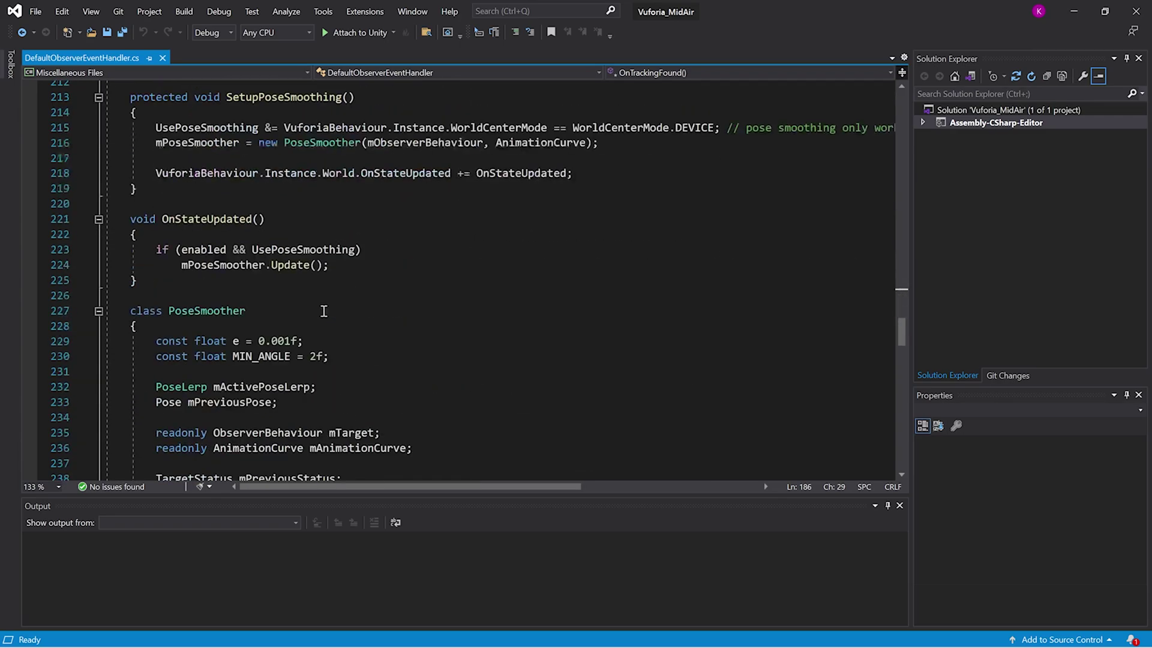
Remove the event entries so Mid Air Stage's On Target Found and On Target Lost read List is Empty.
{"action": "left_click", "coordinate": [1113, 351]}
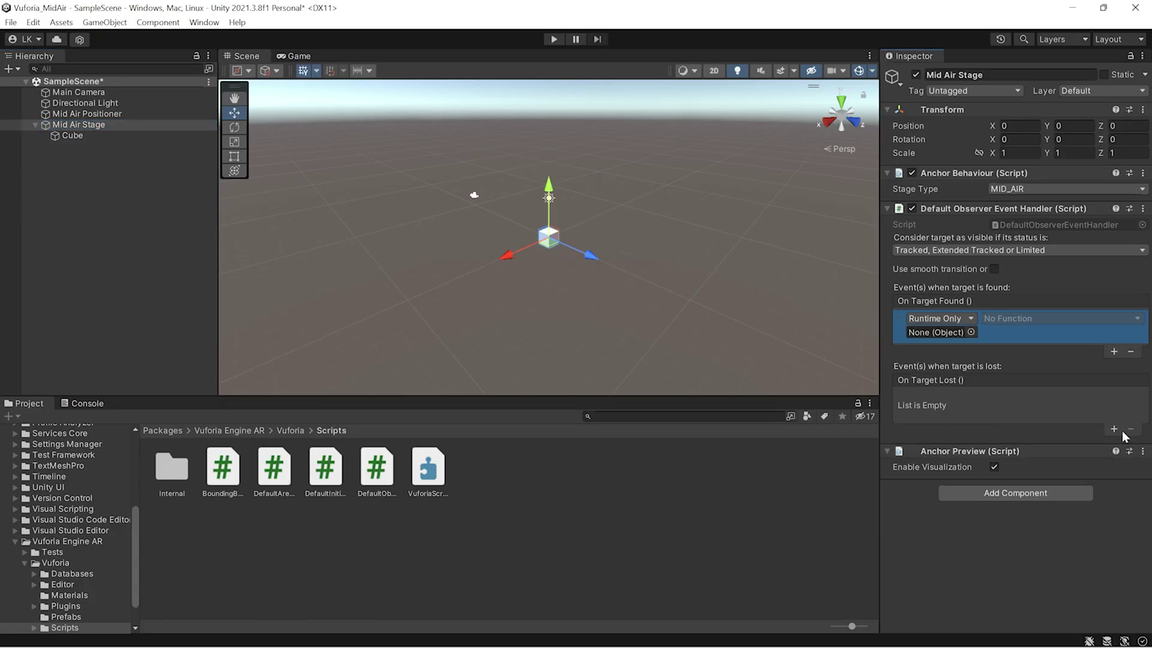
{"action": "left_click", "coordinate": [1113, 429]}
{"action": "left_click", "coordinate": [1100, 341]}
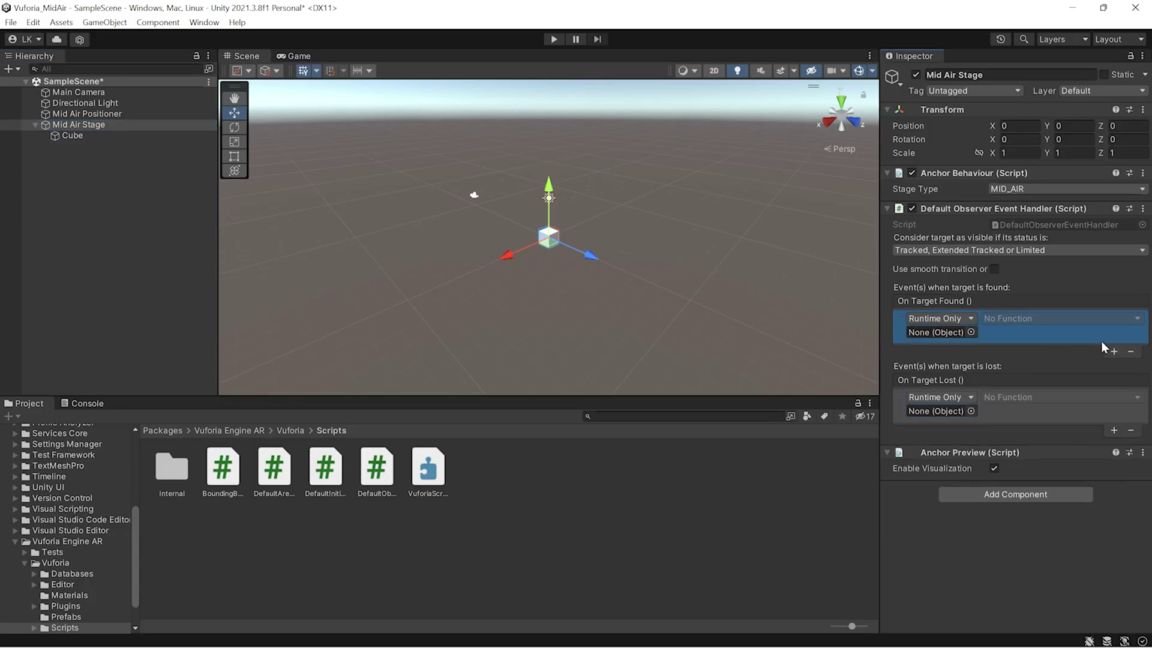
{"action": "left_click", "coordinate": [1134, 350]}
{"action": "left_click", "coordinate": [1082, 402]}
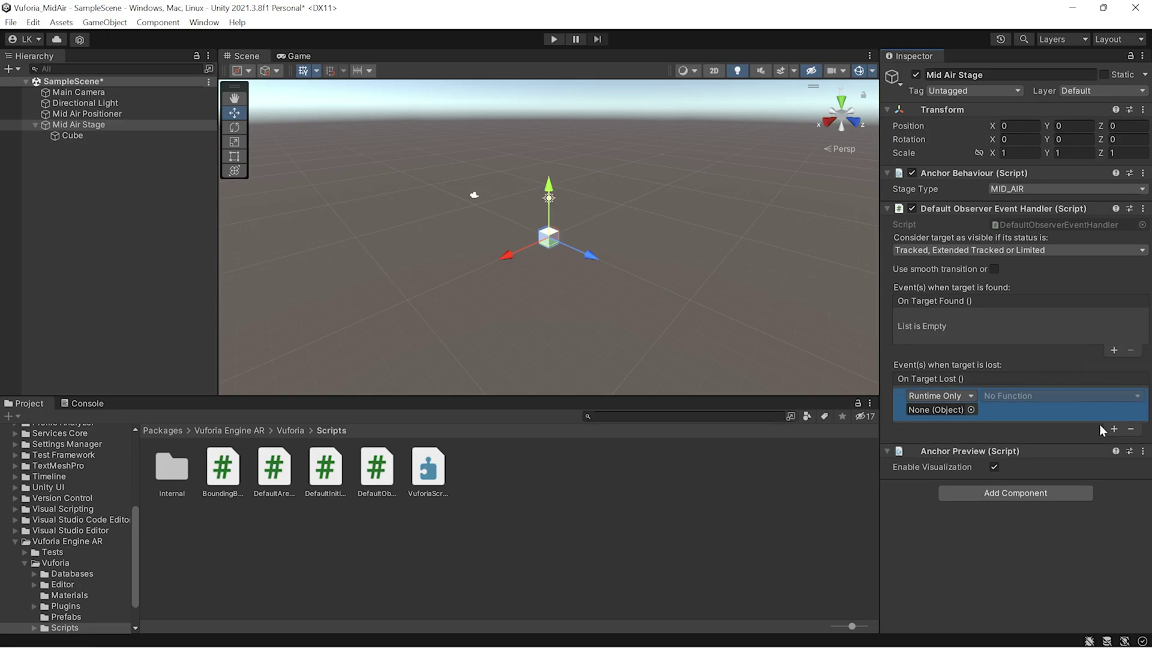
{"action": "left_click", "coordinate": [1130, 430]}
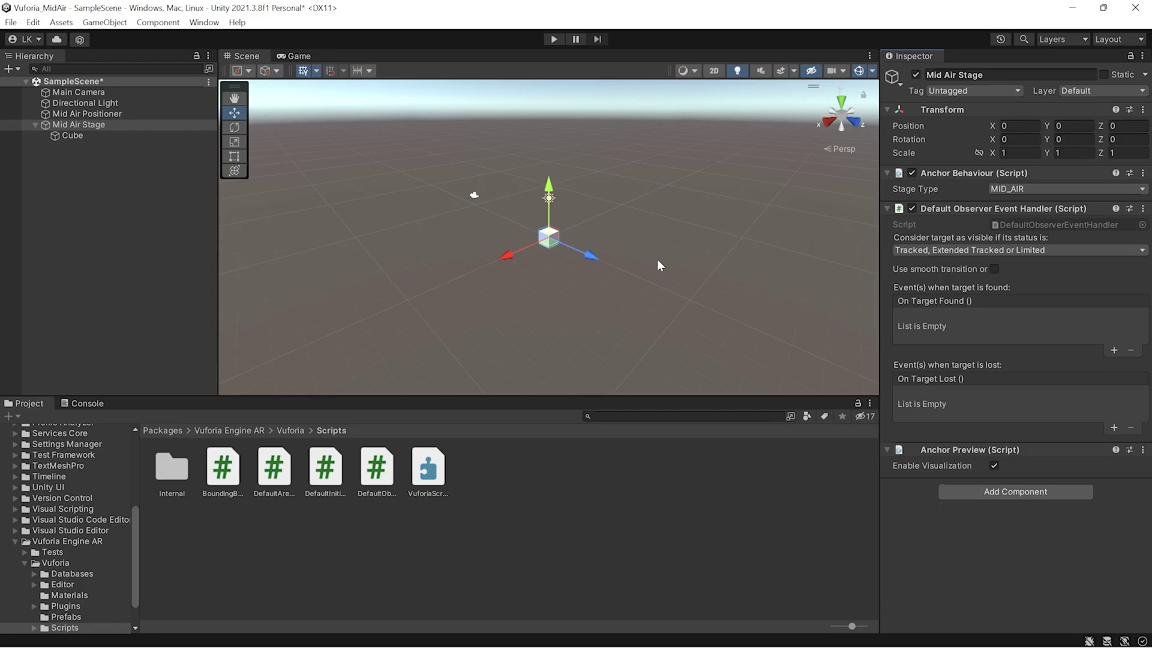
Set Mid Air Positioner's Anchor Stage to Mid Air Stage and expand the Advanced options.
{"action": "left_click", "coordinate": [75, 138]}
{"action": "left_click", "coordinate": [82, 124]}
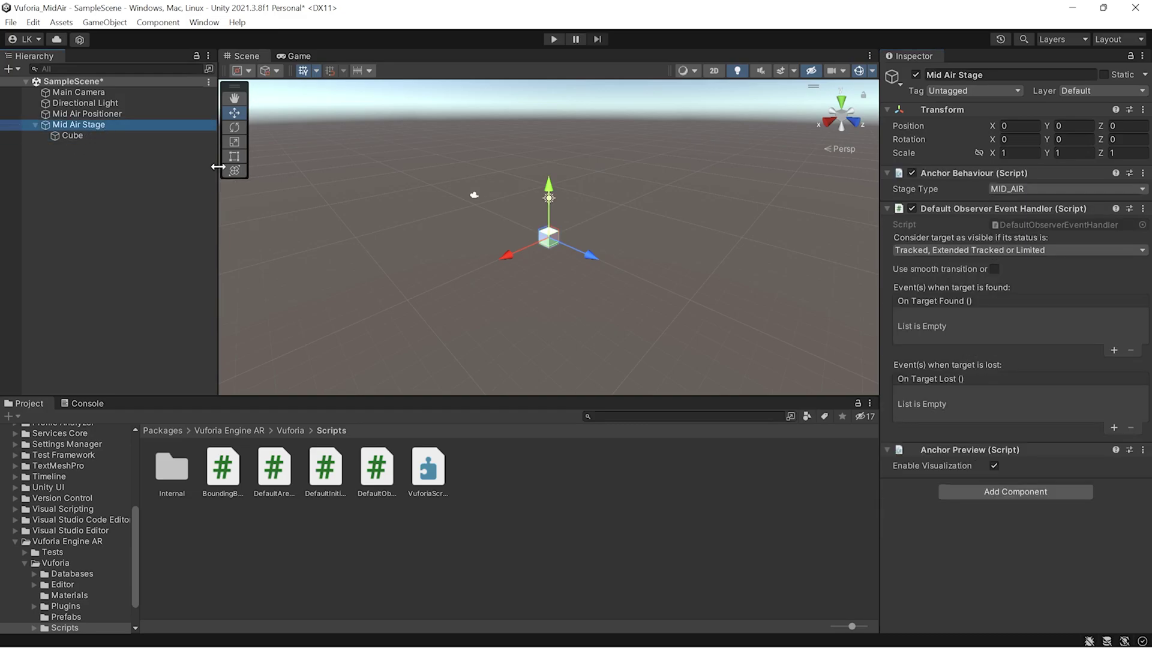
{"action": "left_click", "coordinate": [73, 113]}
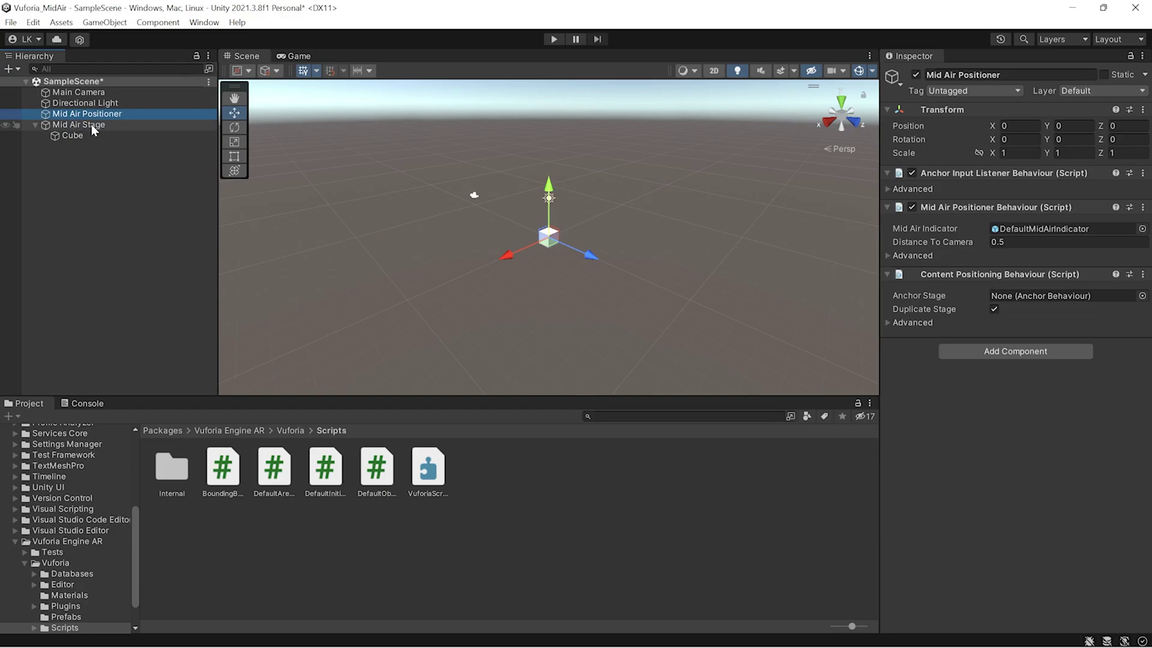
{"action": "left_click_drag", "start_coordinate": [91, 125], "coordinate": [1025, 297]}
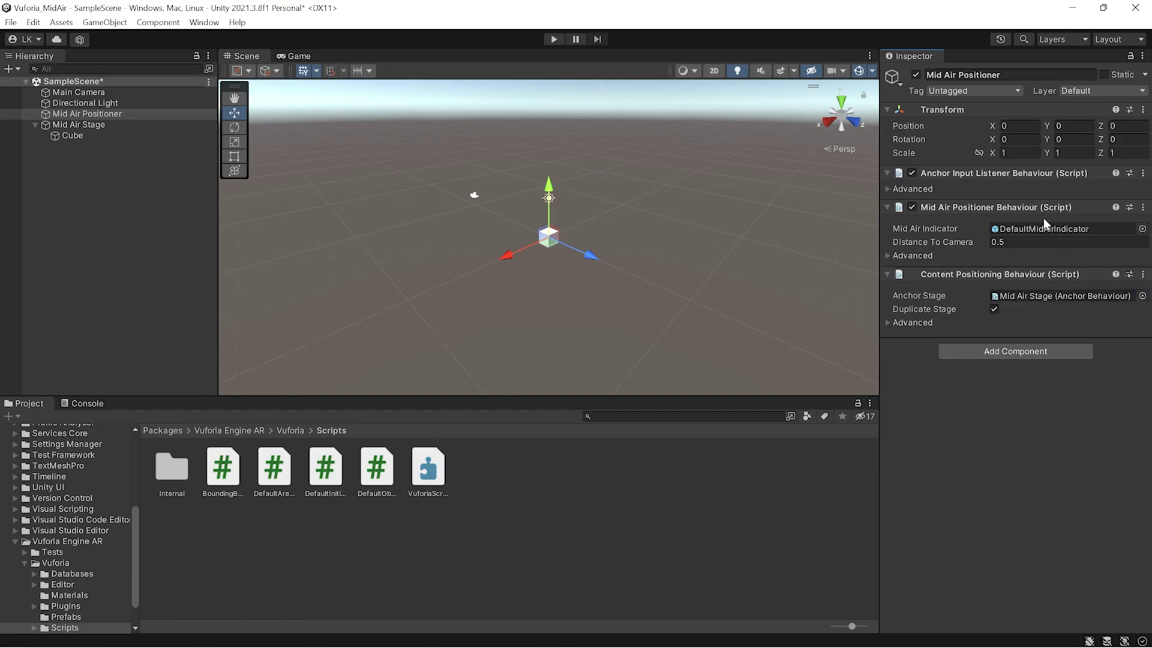
{"action": "left_click", "coordinate": [888, 322]}
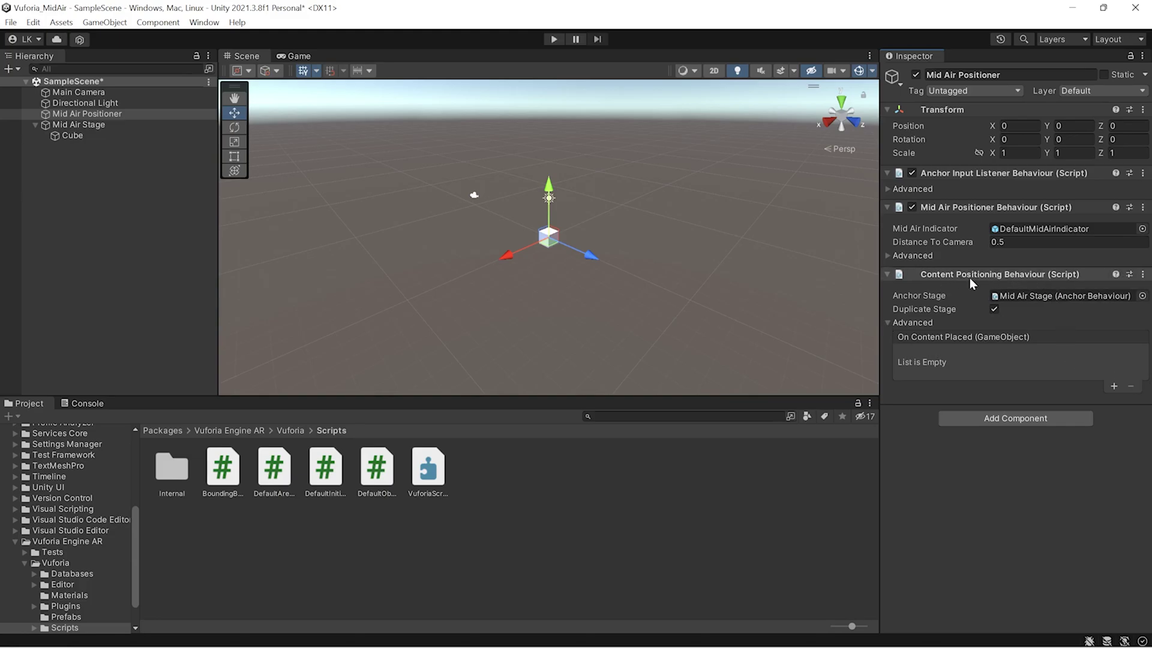
Collapse Mid Air Stage in the Hierarchy and reselect Mid Air Positioner to review its settings.
{"action": "left_click", "coordinate": [70, 124]}
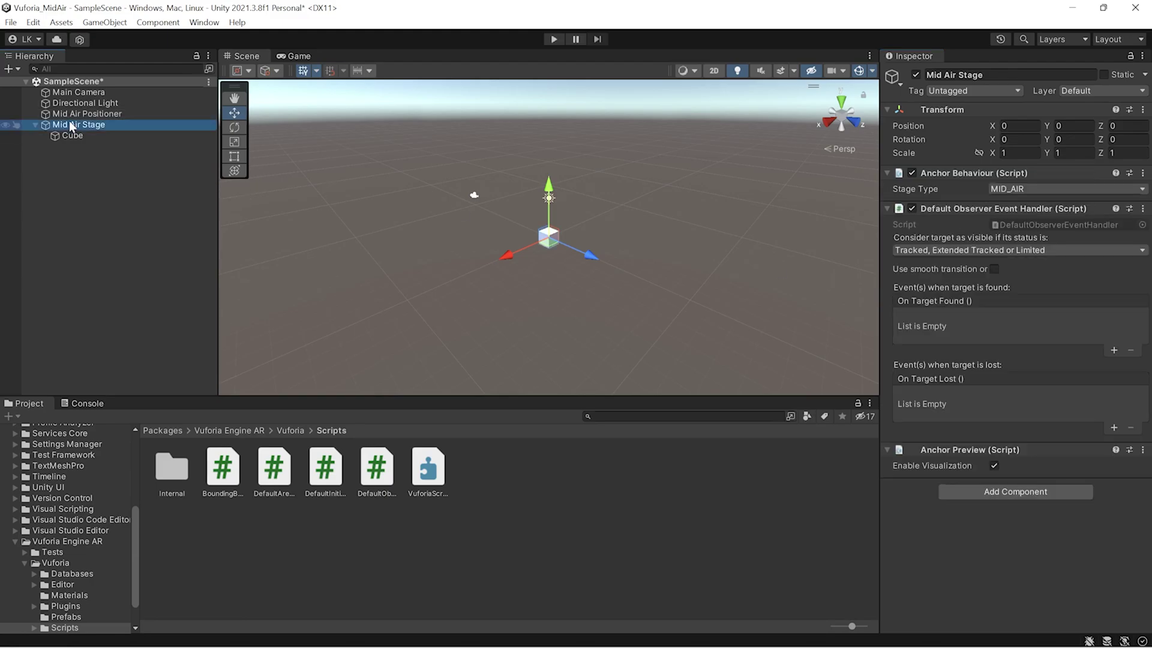
{"action": "left_click", "coordinate": [65, 133]}
{"action": "left_click", "coordinate": [63, 125]}
{"action": "left_click", "coordinate": [34, 124]}
{"action": "left_click", "coordinate": [66, 153]}
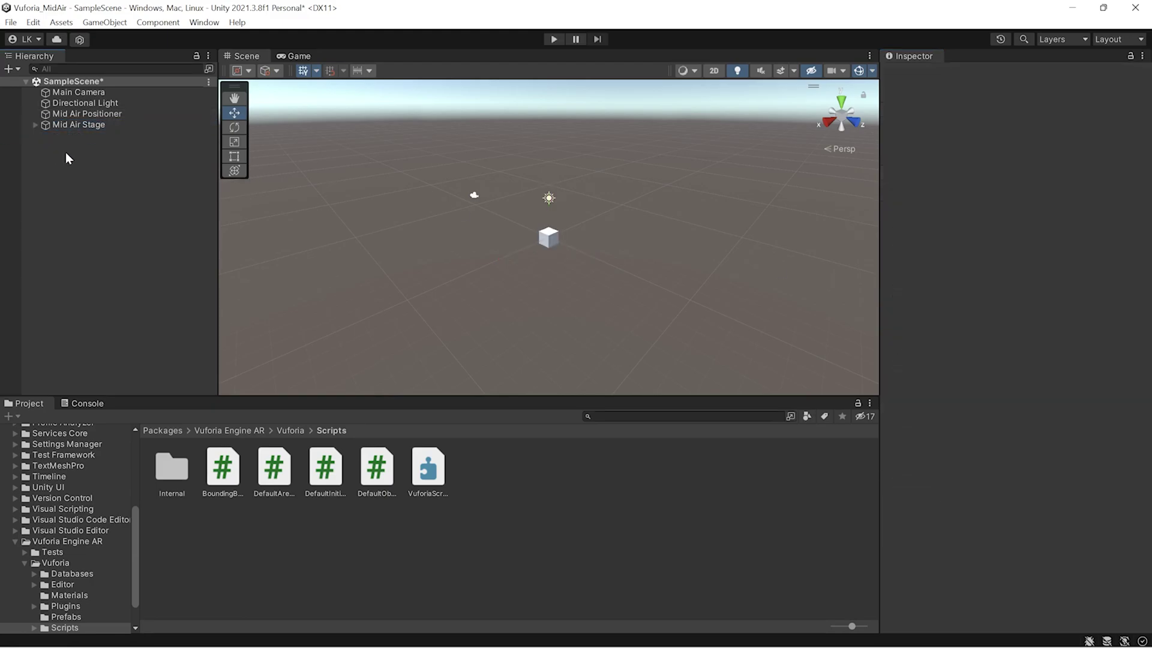
{"action": "left_click", "coordinate": [85, 117]}
{"action": "left_click", "coordinate": [86, 125]}
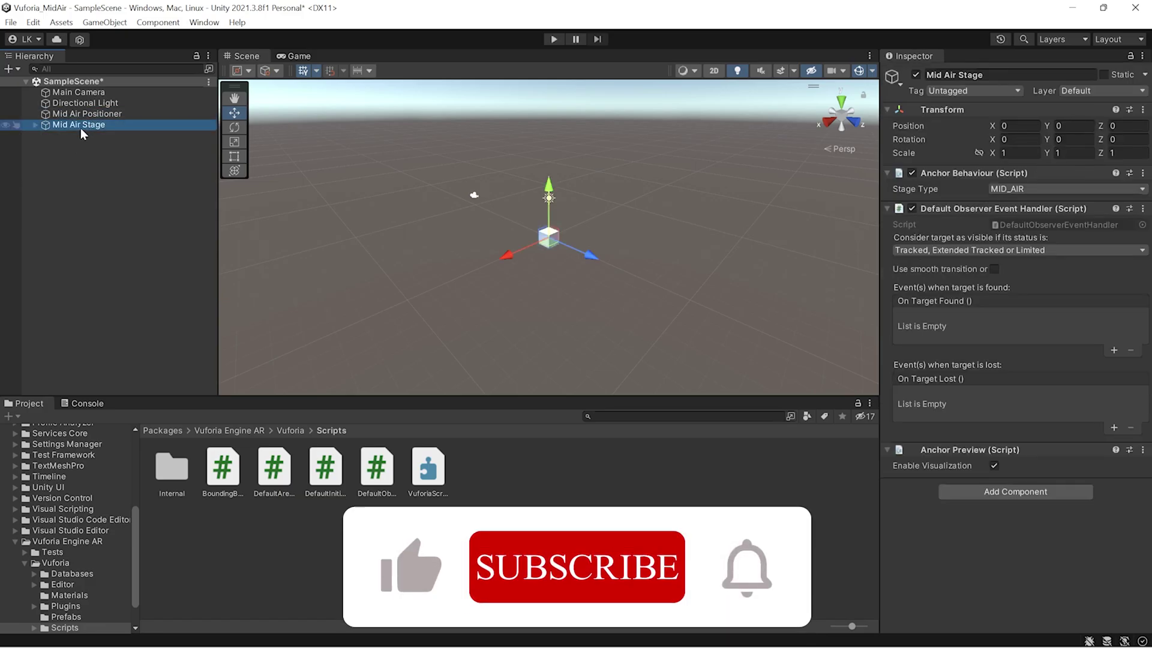
{"action": "left_click", "coordinate": [81, 145]}
{"action": "left_click", "coordinate": [96, 126]}
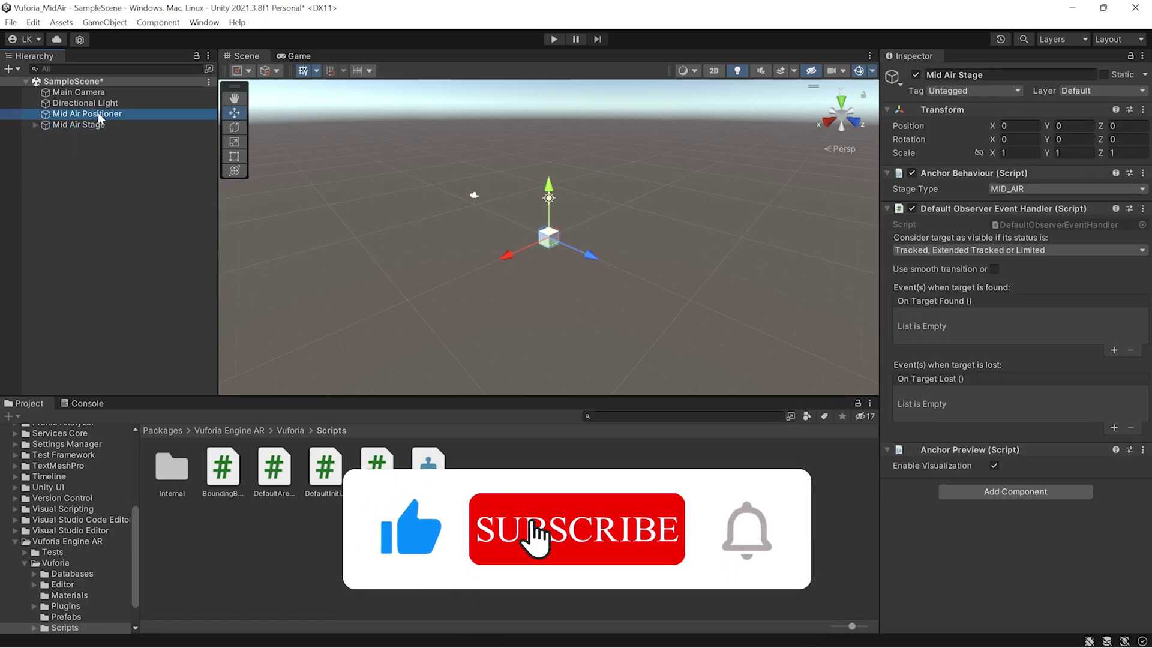
{"action": "left_click", "coordinate": [98, 115]}
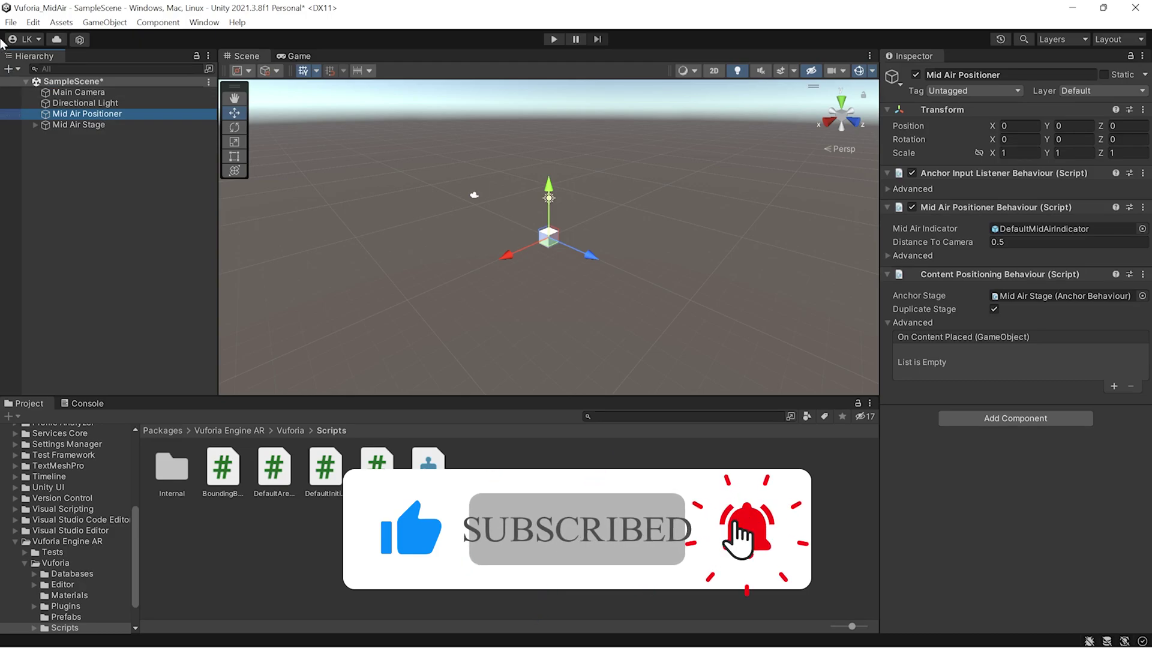
Add SampleScene to the build and switch the build platform to Android.
{"action": "left_click", "coordinate": [11, 22]}
{"action": "left_click", "coordinate": [42, 196]}
{"action": "left_click", "coordinate": [612, 252]}
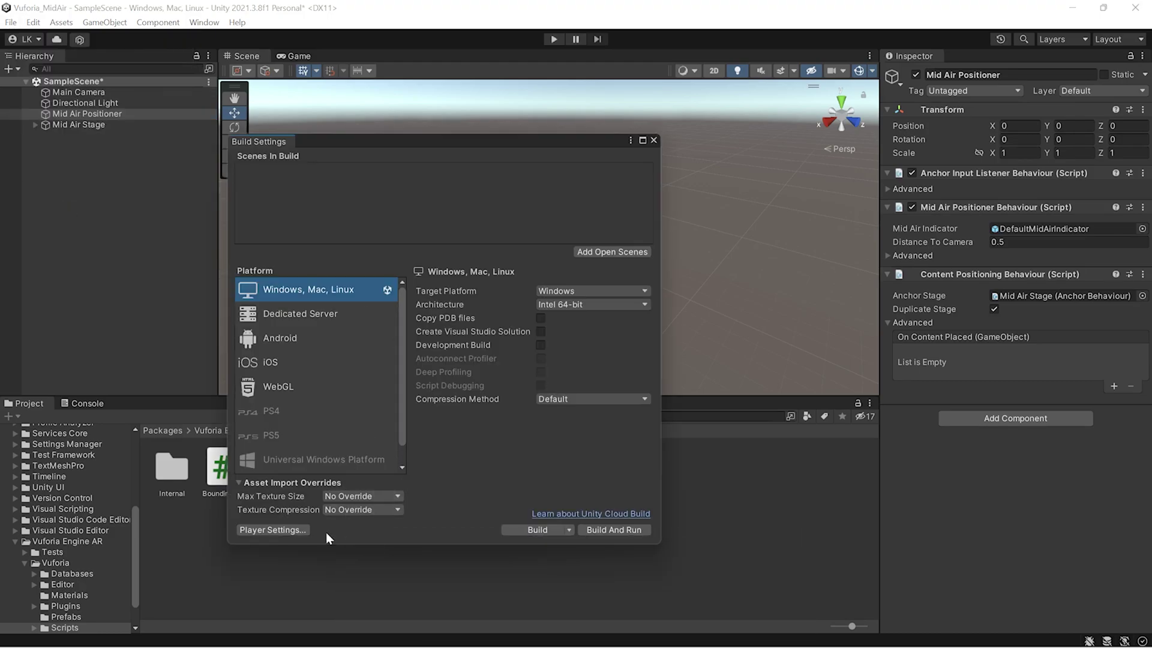
{"action": "left_click", "coordinate": [273, 530]}
{"action": "left_click", "coordinate": [280, 338]}
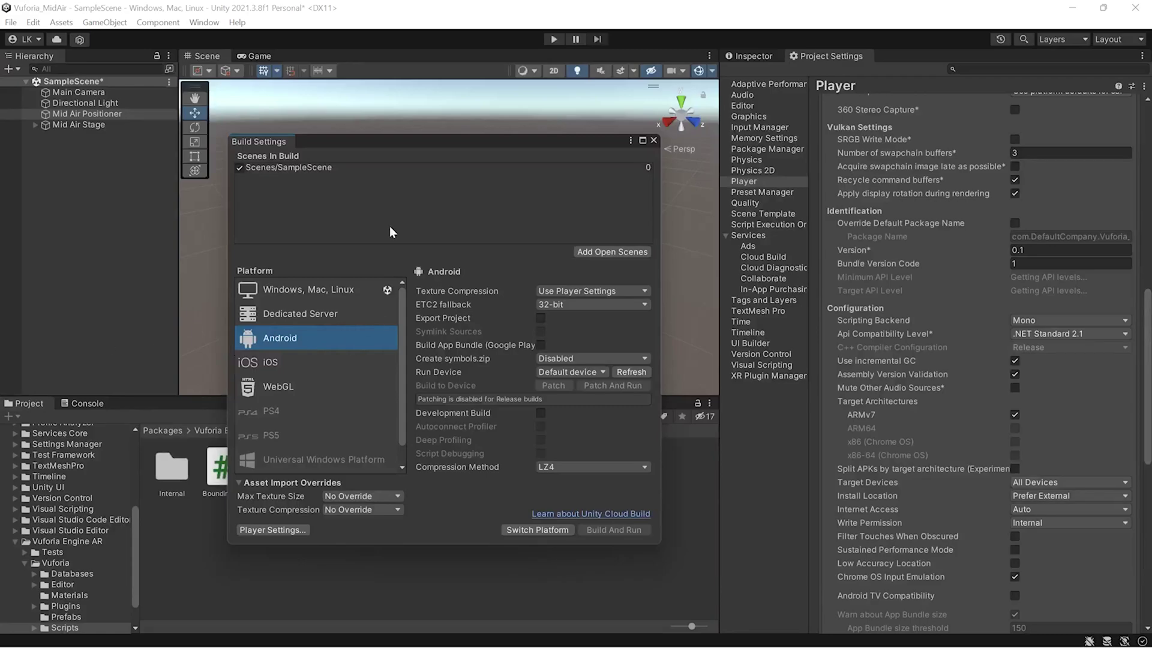
{"action": "left_click", "coordinate": [552, 529]}
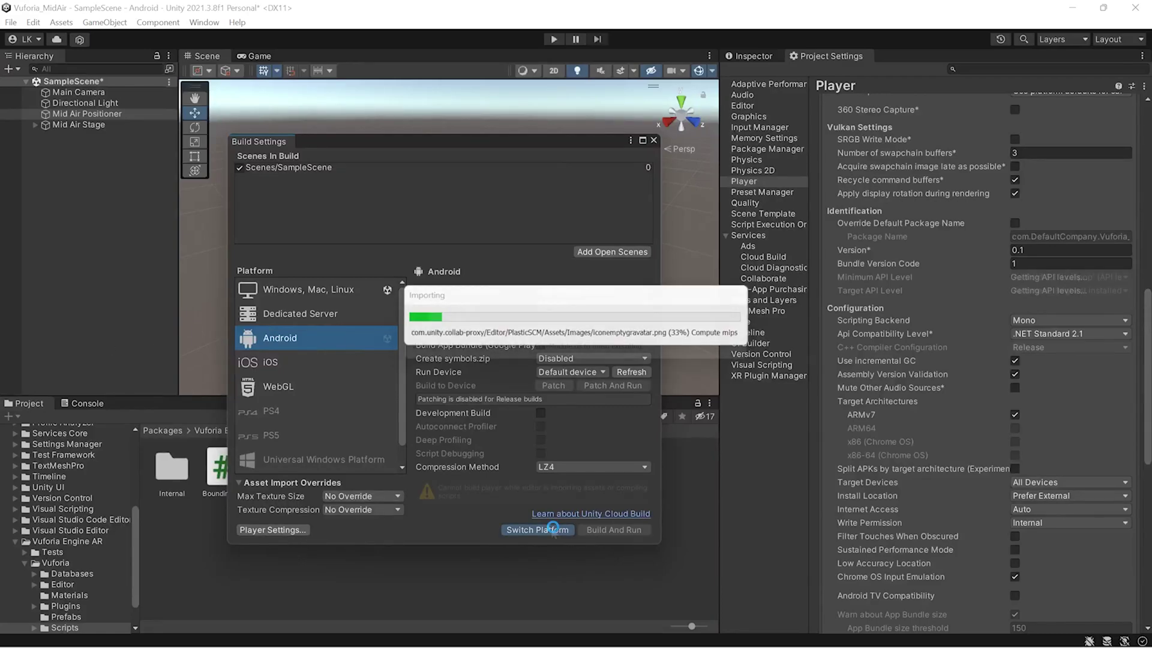
Set the scripting backend to IL2CPP and minimum API level to Android 8.0 'Oreo', and add ARM64.
{"action": "left_click", "coordinate": [1044, 319]}
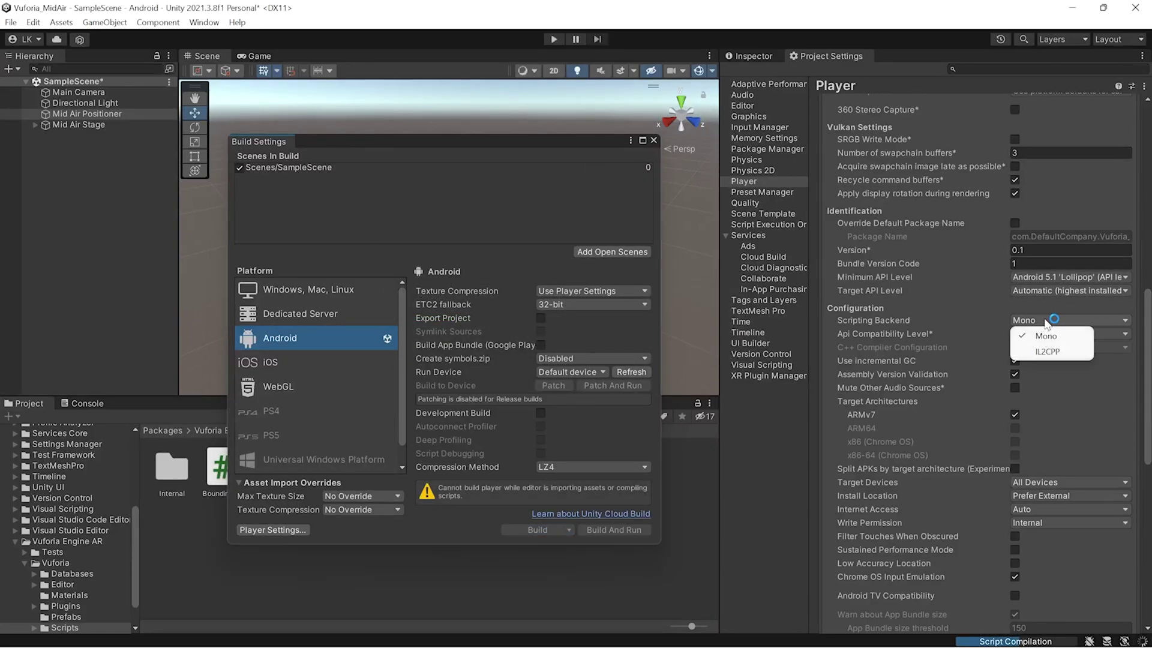
{"action": "left_click", "coordinate": [1049, 351]}
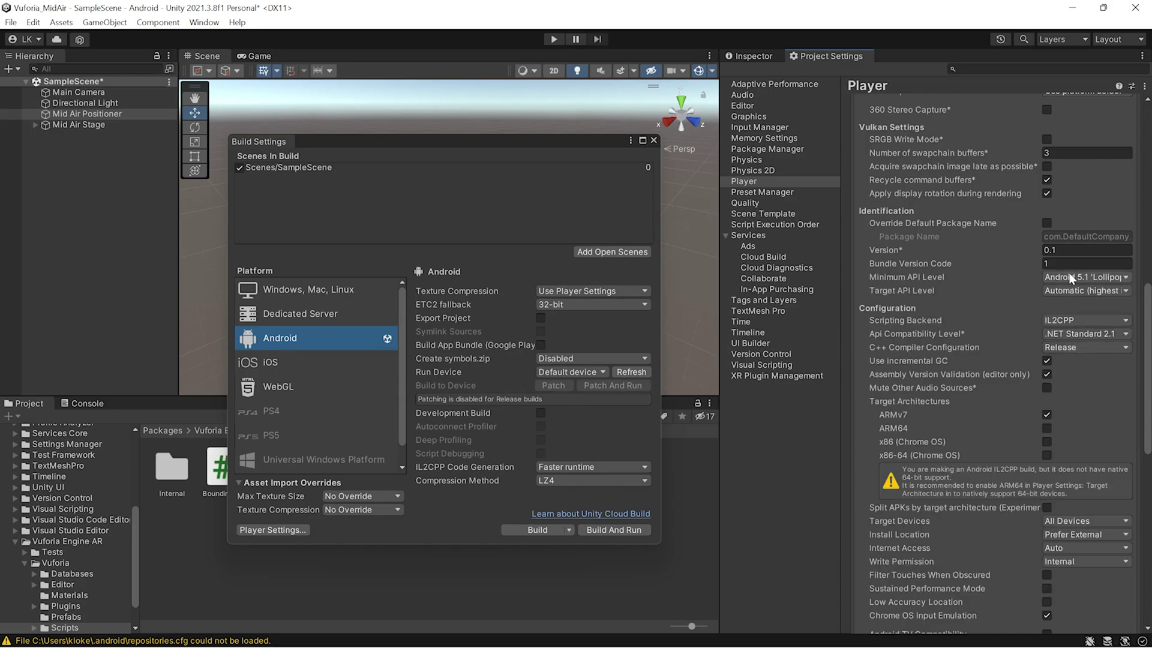
{"action": "left_click", "coordinate": [1066, 280]}
{"action": "left_click", "coordinate": [1050, 352]}
{"action": "left_click", "coordinate": [1046, 428]}
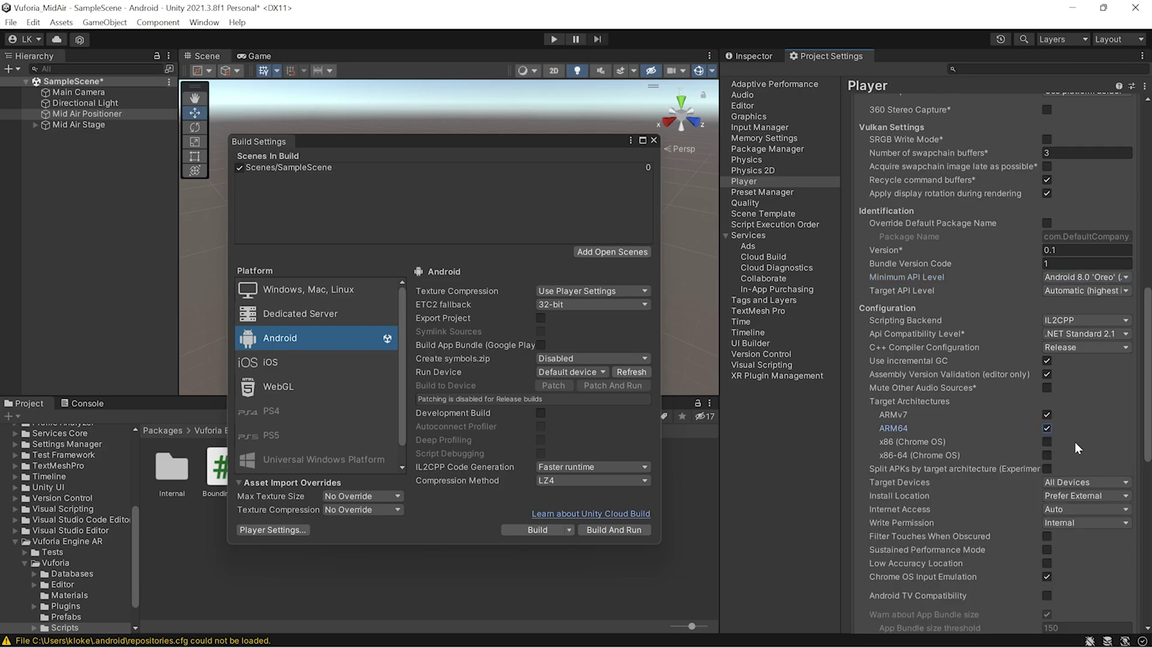
{"action": "scroll", "coordinate": [1074, 441], "scroll_direction": "down", "scroll_amount": 12}
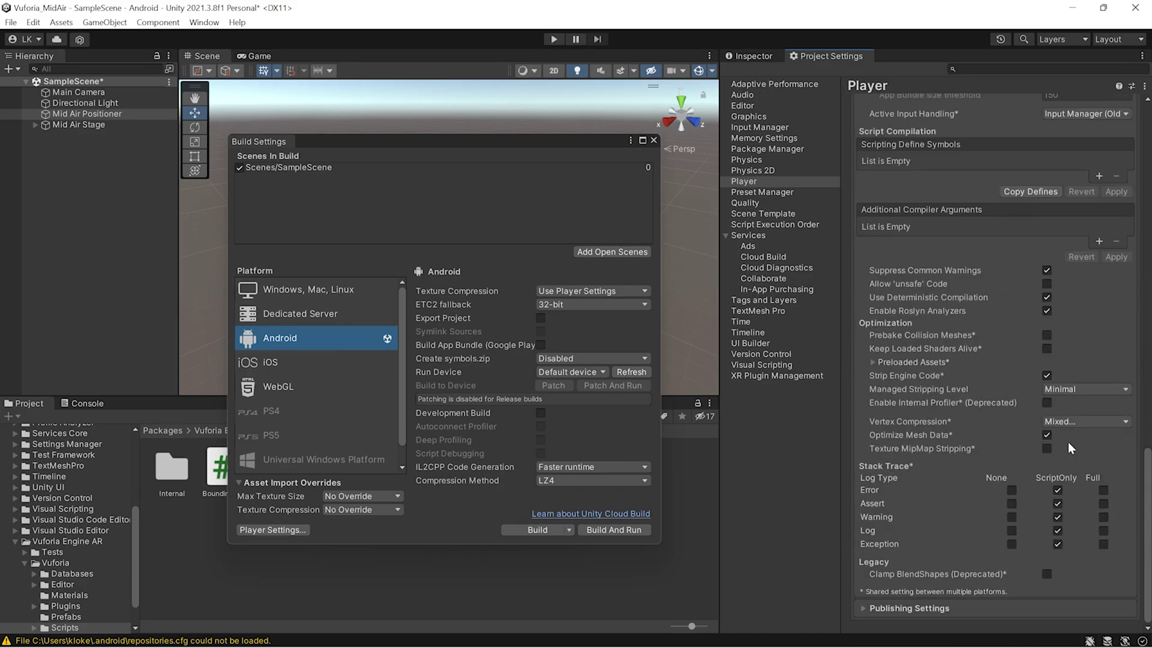
{"action": "scroll", "coordinate": [1067, 442], "scroll_direction": "up", "scroll_amount": 10}
{"action": "scroll", "coordinate": [1067, 441], "scroll_direction": "up", "scroll_amount": 8}
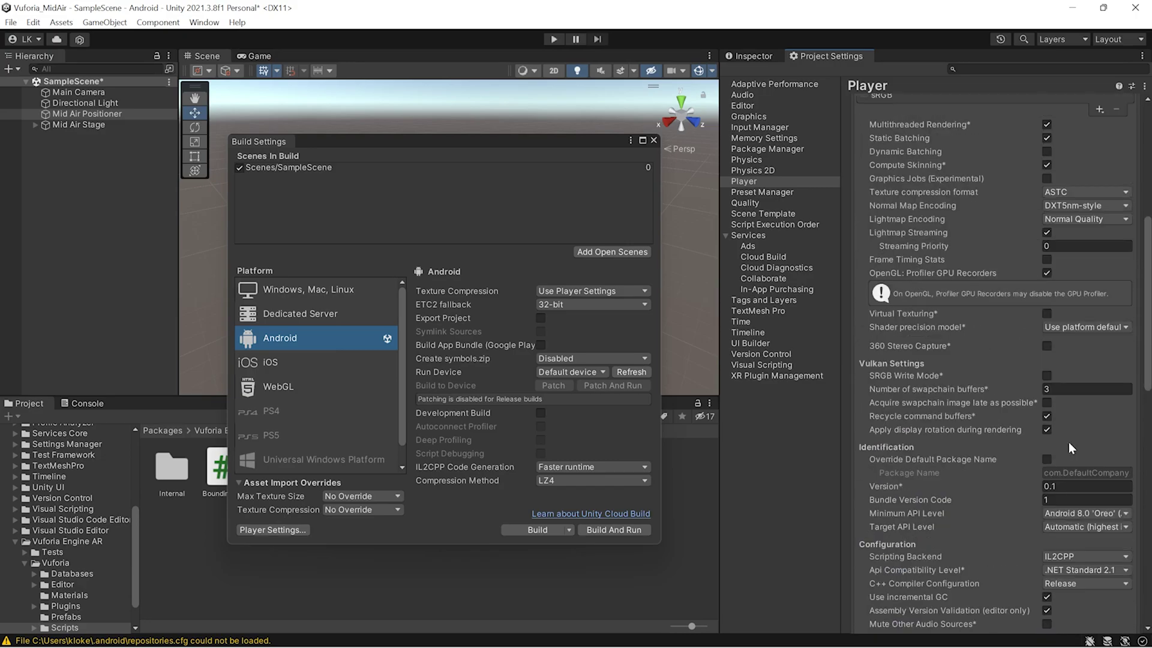
Paste the Vuforia app license key into the Resources/VuforiaConfiguration asset.
{"action": "left_click", "coordinate": [653, 141]}
{"action": "scroll", "coordinate": [72, 528], "scroll_direction": "up", "scroll_amount": 6}
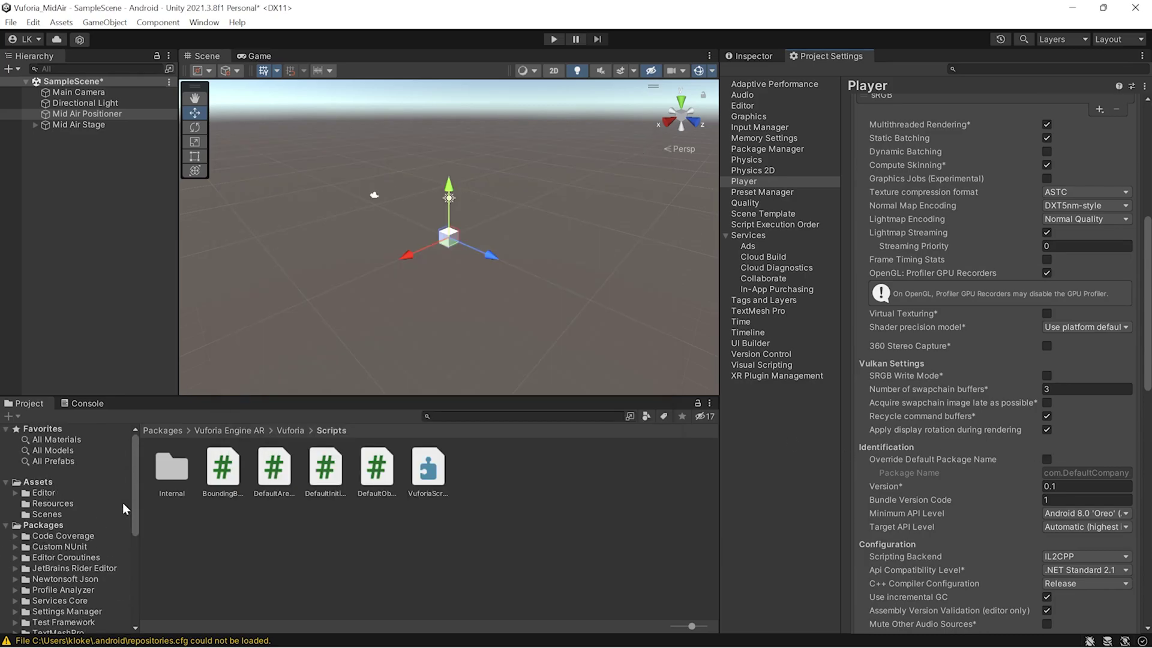
{"action": "left_click", "coordinate": [90, 503]}
{"action": "left_click", "coordinate": [179, 492]}
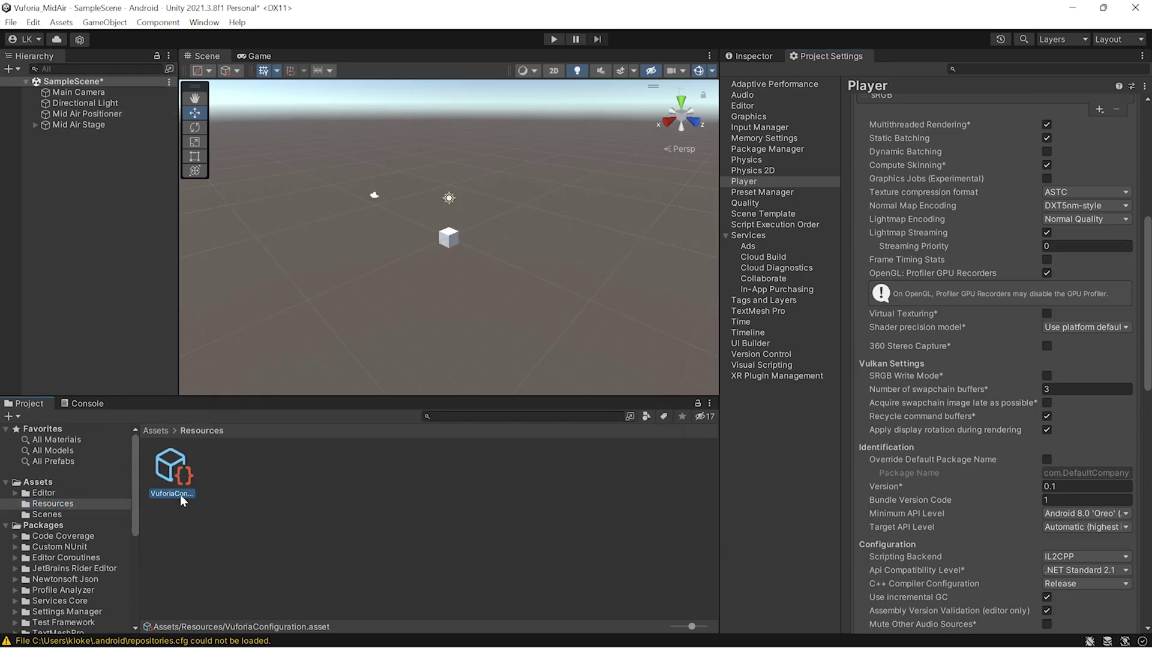
{"action": "left_click", "coordinate": [767, 55]}
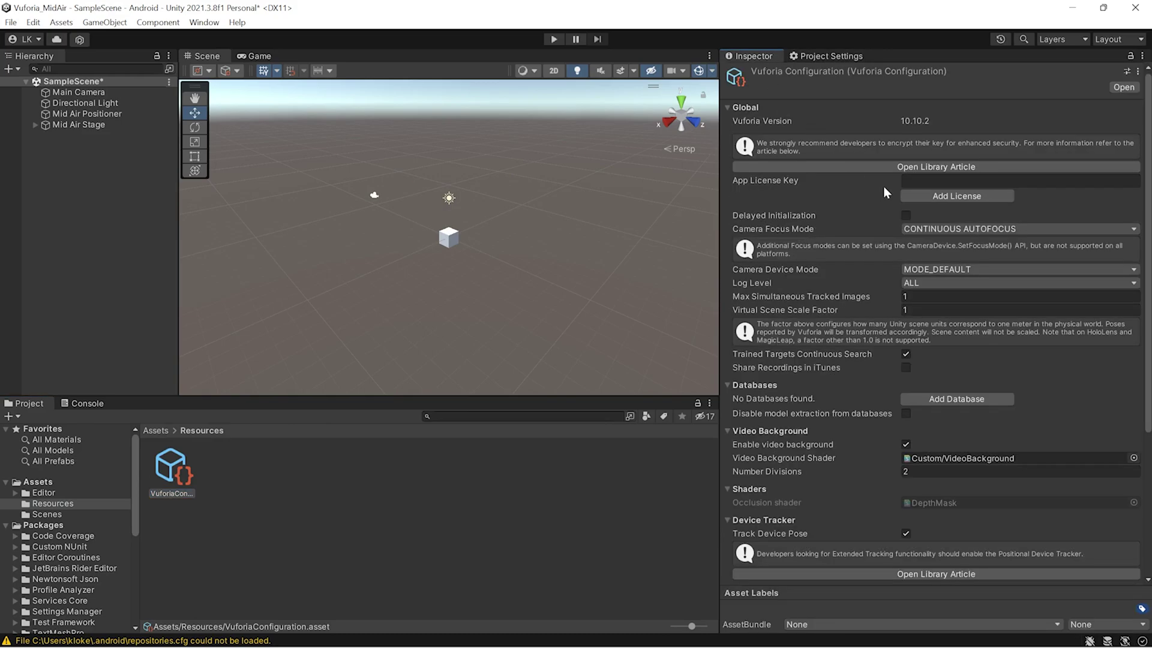
{"action": "left_click", "coordinate": [920, 180]}
{"action": "key", "text": "ctrl+v"}
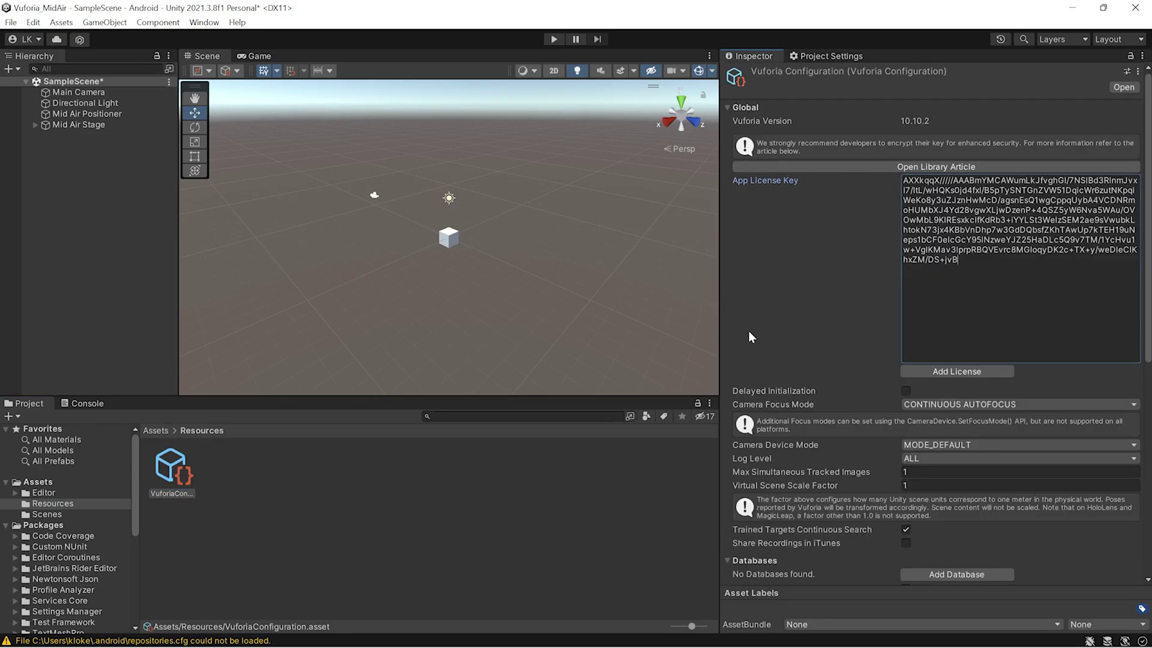
Turn off Include ARCore library, leaving ARCore Requirement OPTIONAL, and clear the console.
{"action": "scroll", "coordinate": [841, 346], "scroll_direction": "down", "scroll_amount": 10}
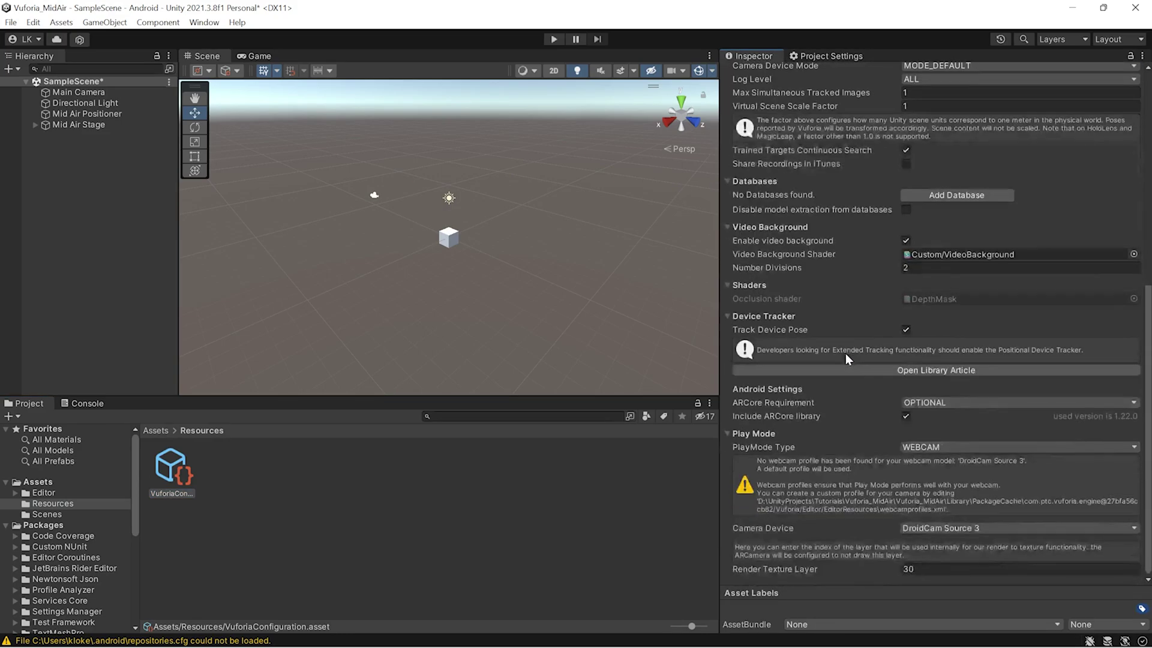
{"action": "left_click", "coordinate": [901, 405]}
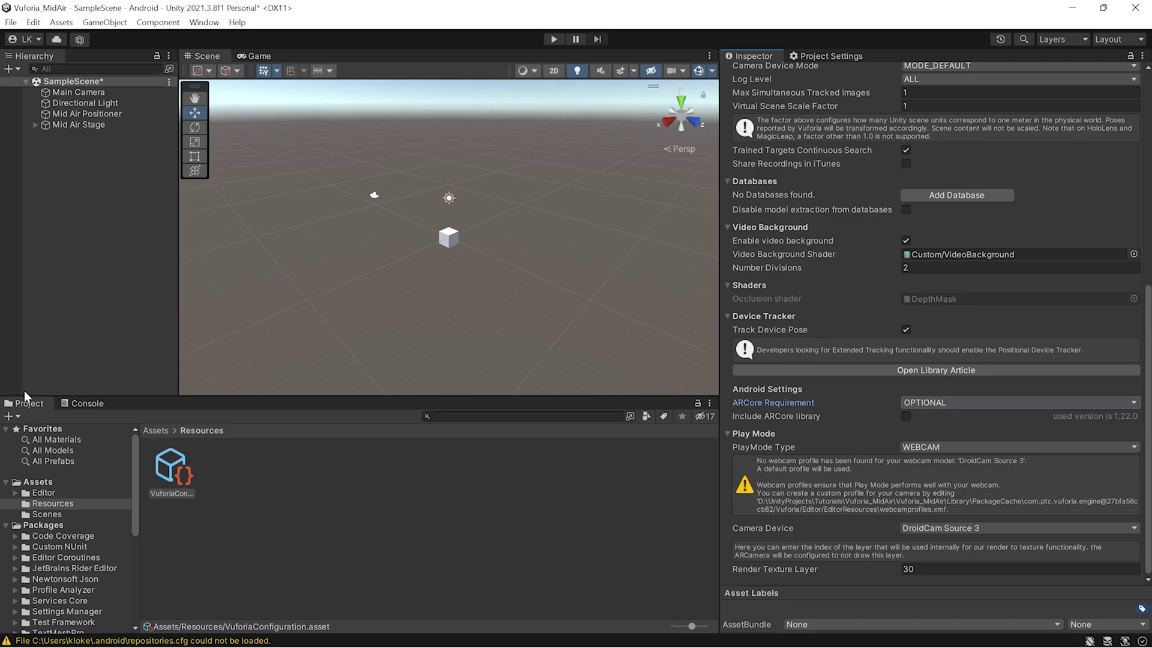
{"action": "left_click", "coordinate": [84, 403]}
{"action": "left_click", "coordinate": [13, 416]}
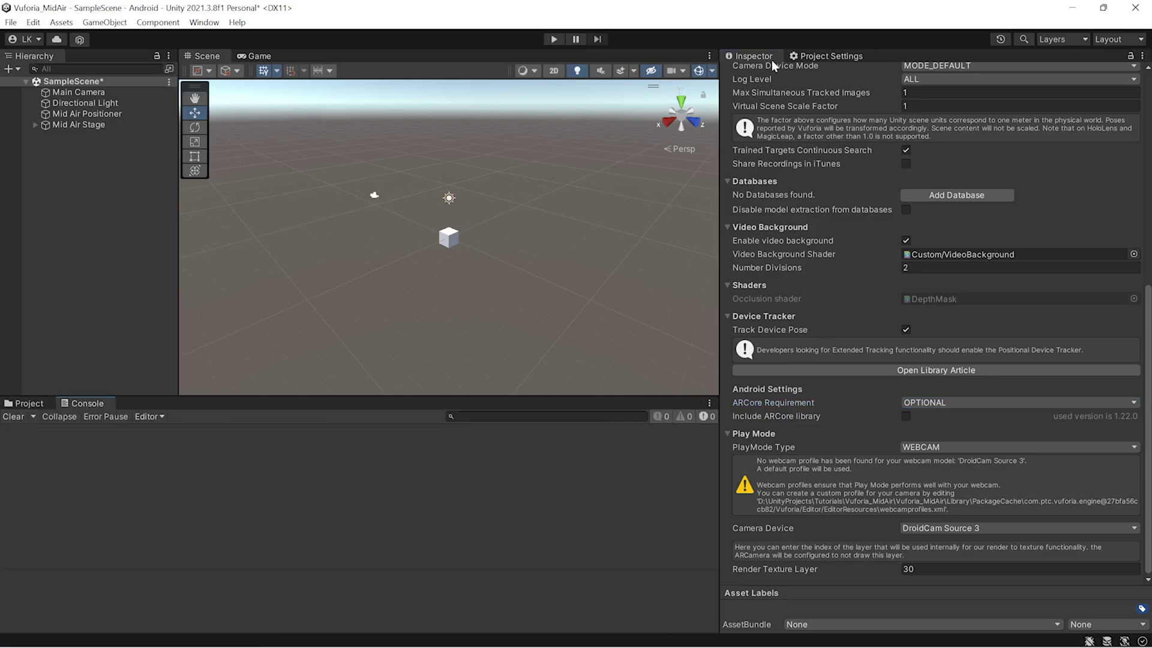
Install XR Plug-in Management, tick ARCore on the Android tab, and view the ARCore settings.
{"action": "left_click", "coordinate": [807, 55]}
{"action": "left_click", "coordinate": [762, 377]}
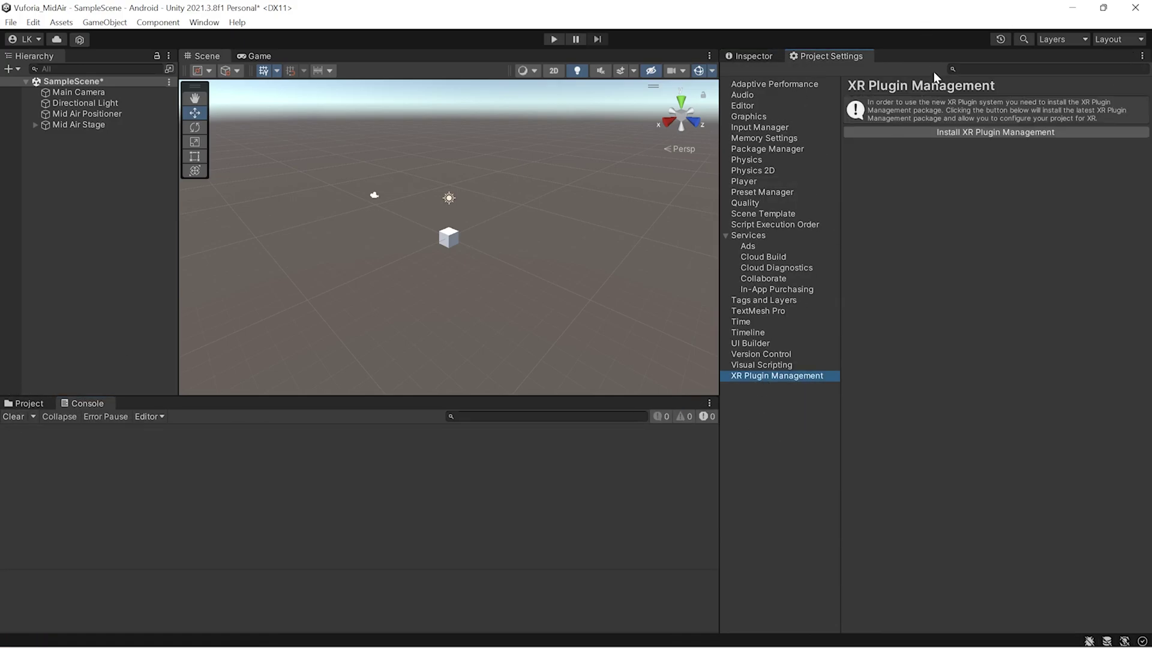
{"action": "left_click", "coordinate": [940, 132]}
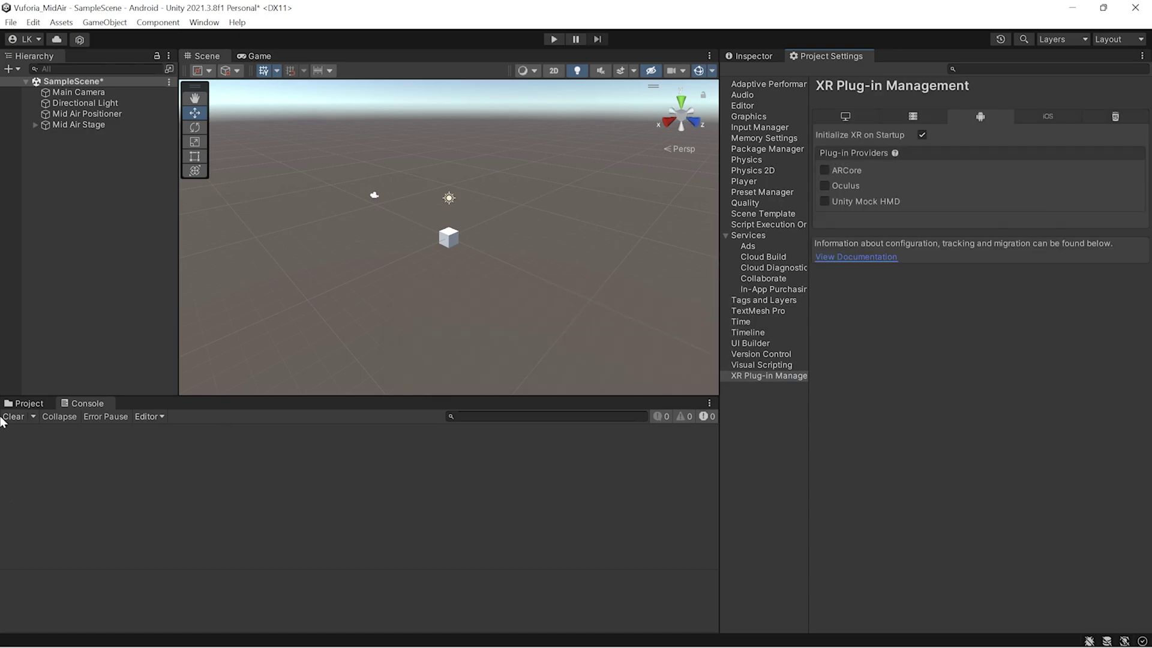
{"action": "left_click", "coordinate": [840, 170]}
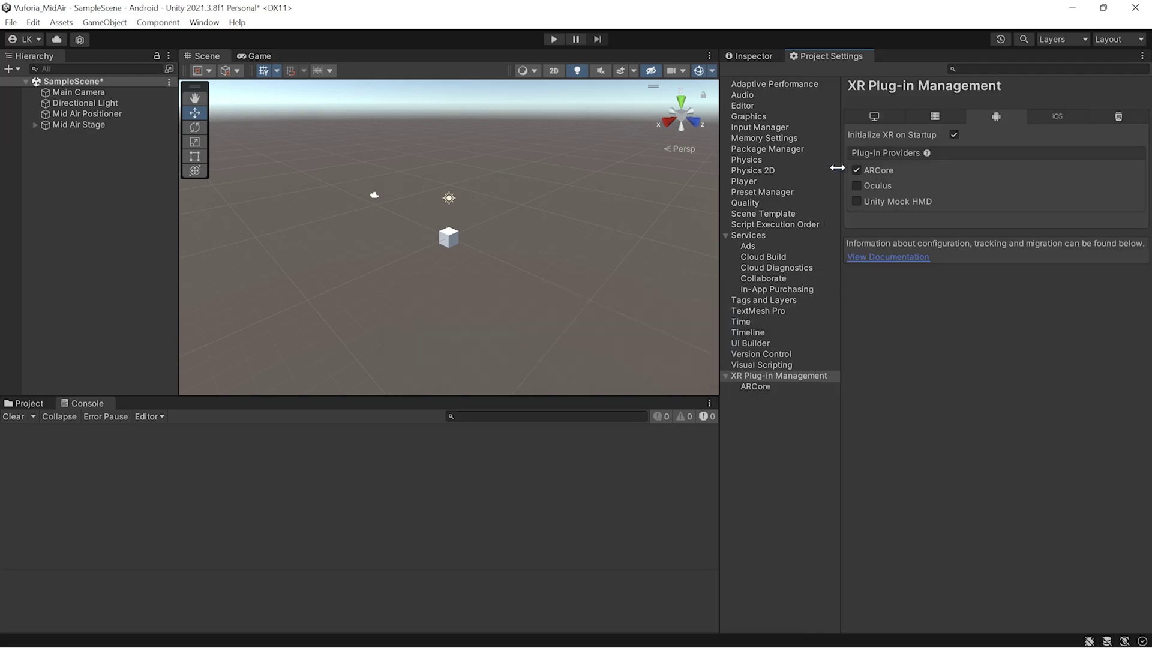
{"action": "left_click", "coordinate": [875, 116]}
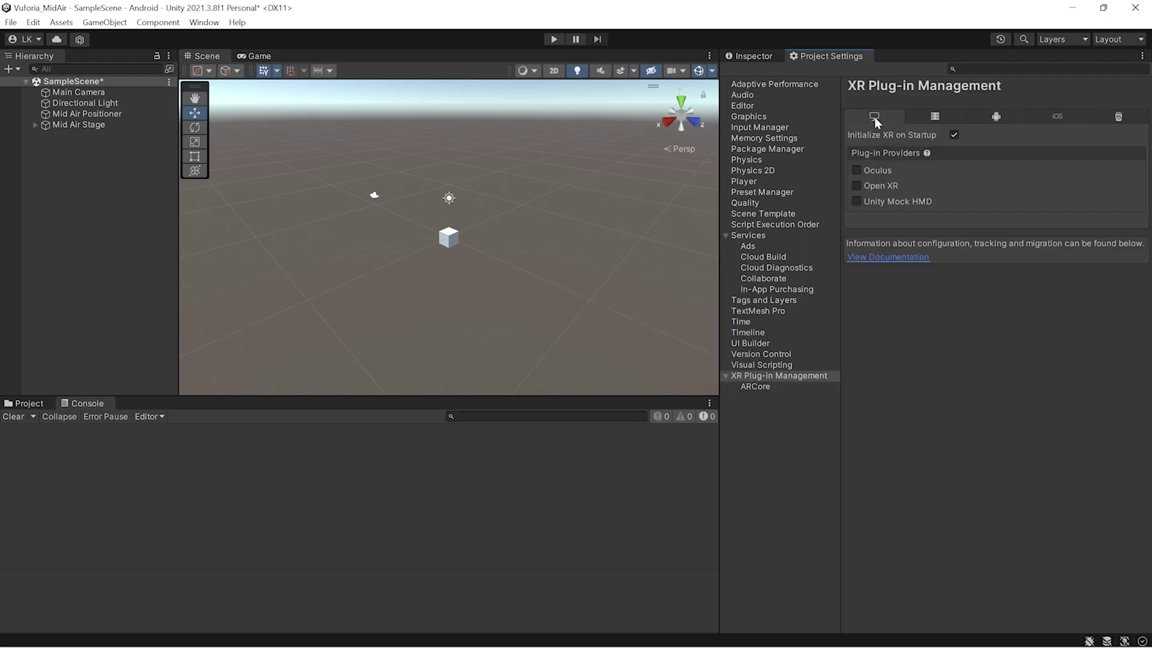
{"action": "left_click", "coordinate": [977, 117]}
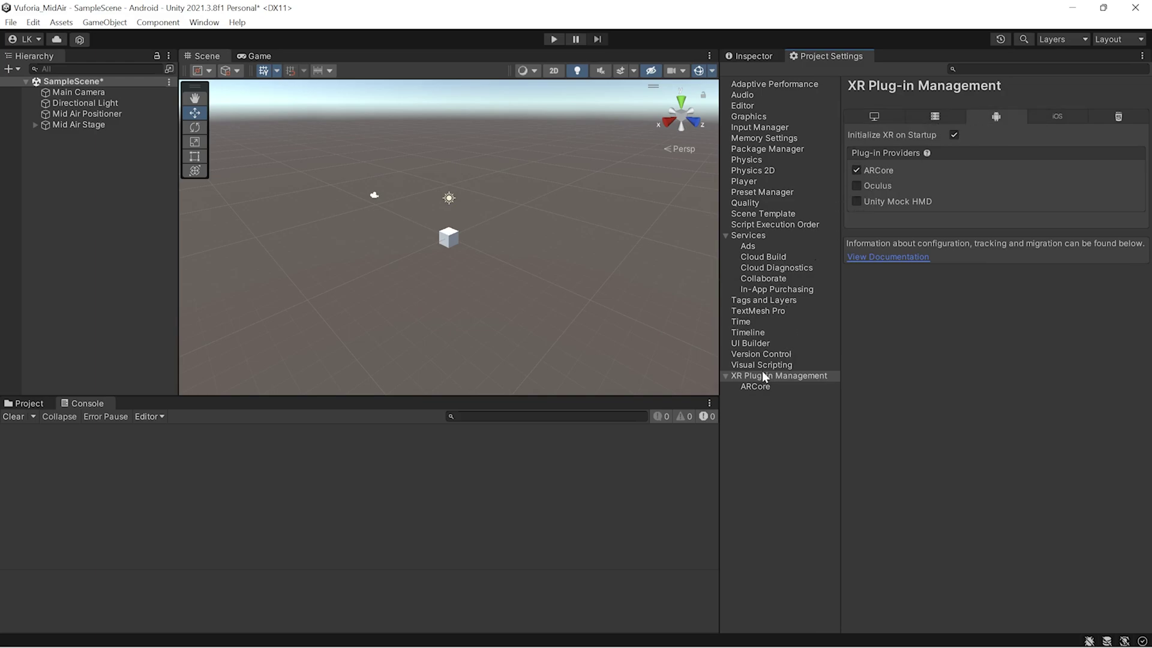
{"action": "left_click", "coordinate": [755, 387]}
{"action": "left_click", "coordinate": [725, 235]}
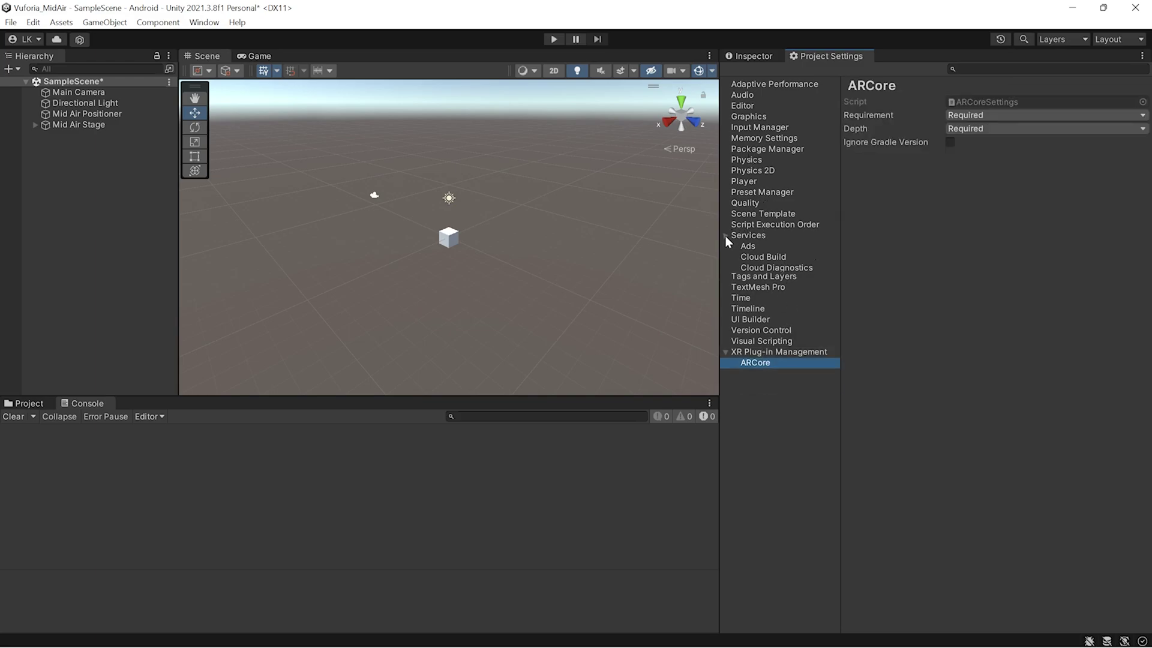
Delete the Cube under Mid Air Stage and save the scene.
{"action": "left_click", "coordinate": [765, 60]}
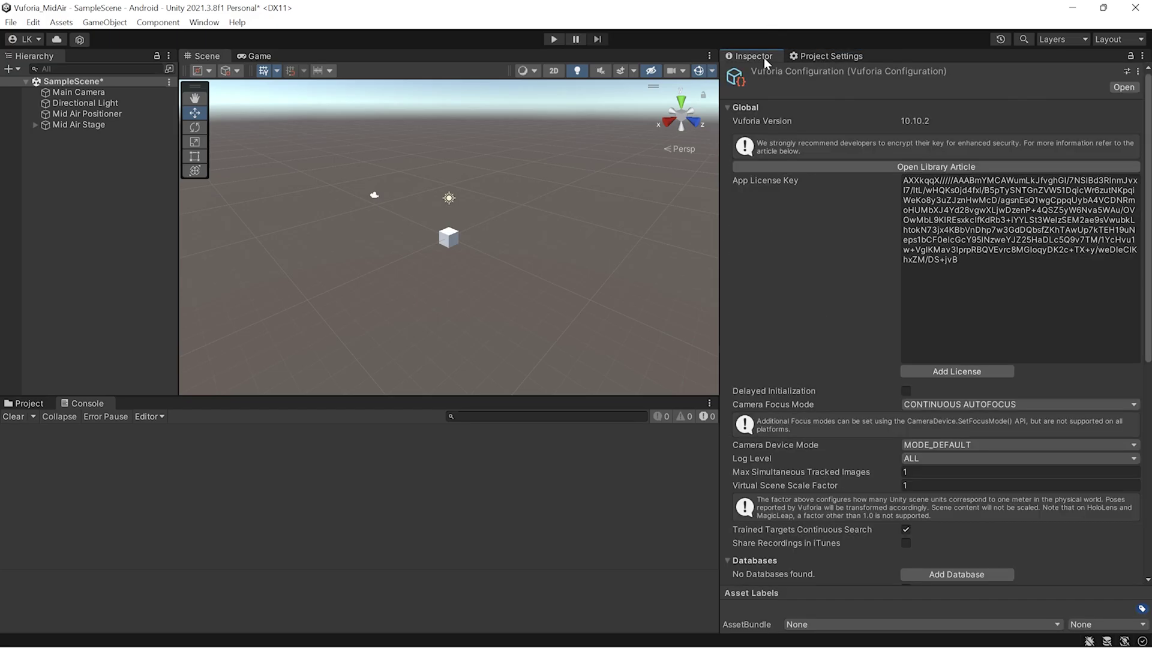
{"action": "left_click", "coordinate": [74, 126]}
{"action": "left_click", "coordinate": [34, 124]}
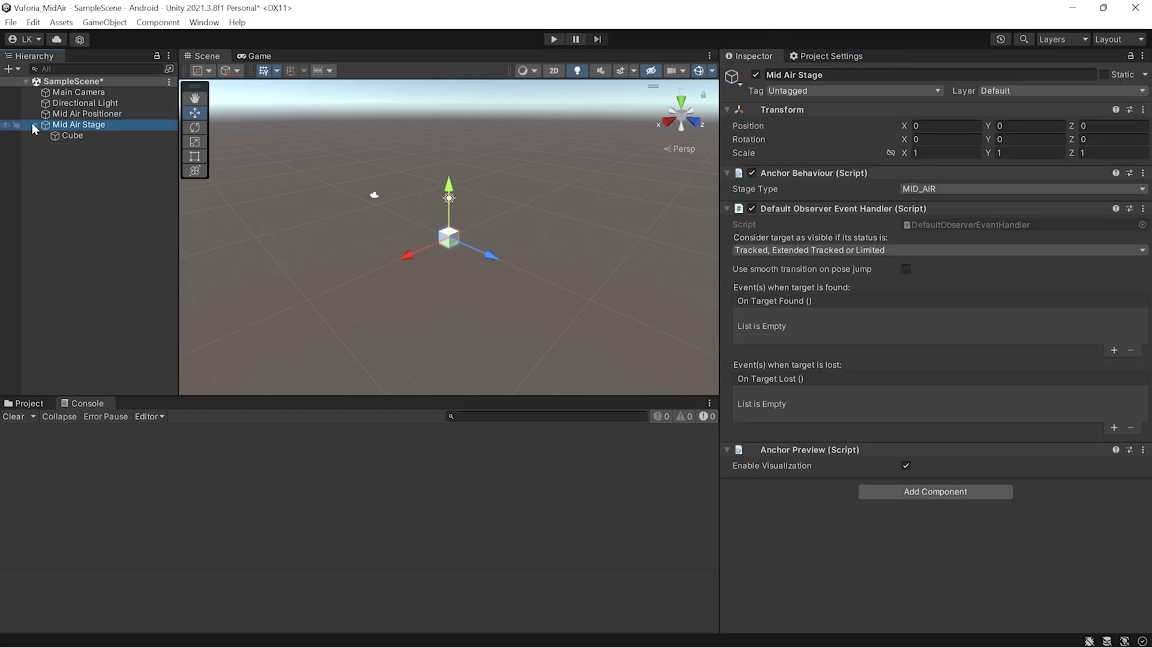
{"action": "left_click", "coordinate": [69, 136]}
{"action": "right_click", "coordinate": [68, 136]}
{"action": "left_click", "coordinate": [111, 245]}
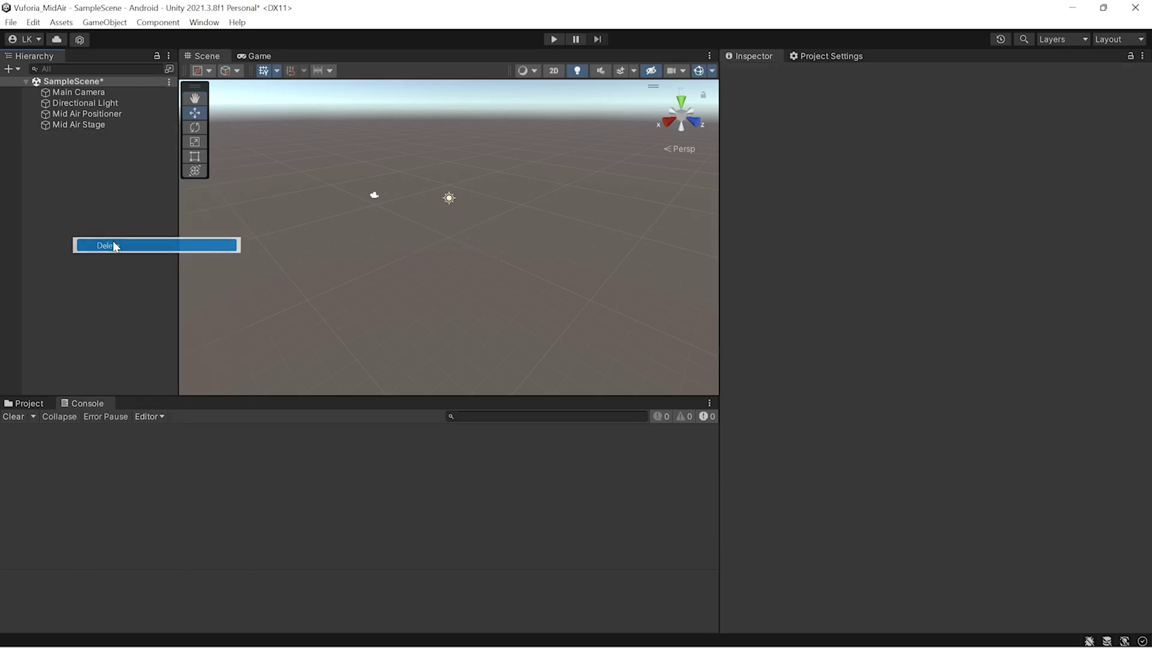
{"action": "left_click", "coordinate": [100, 127]}
{"action": "key", "text": "ctrl+s"}
{"action": "left_click", "coordinate": [109, 180]}
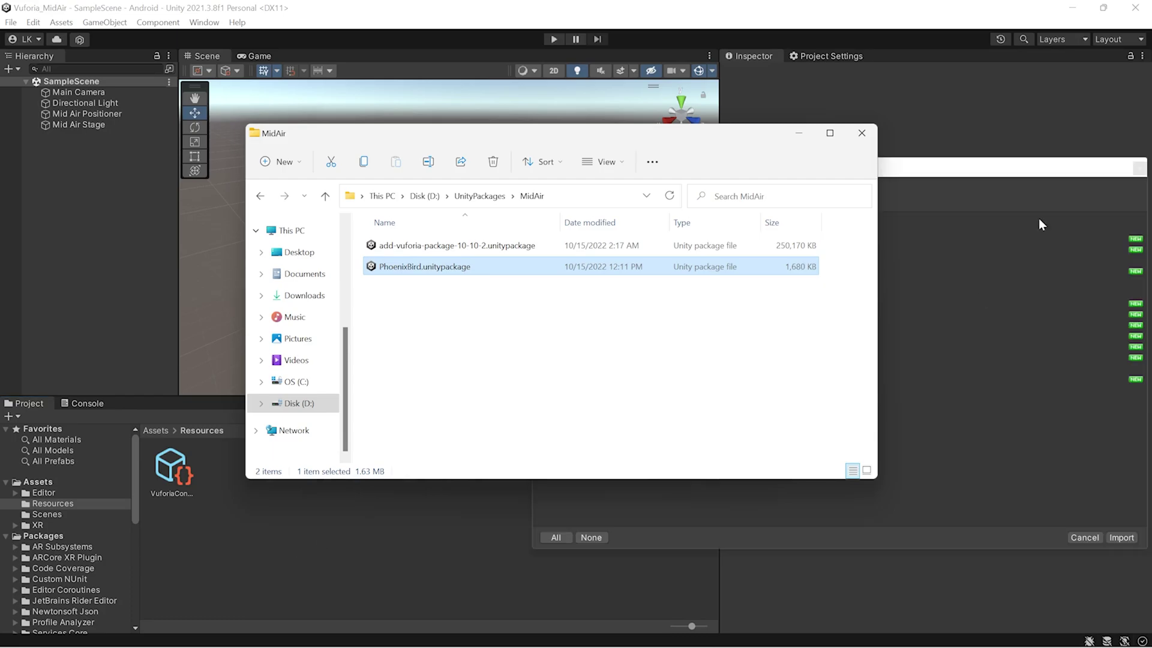
Import the PhoenixBird package and nest its Prefab/fly under Mid Air Stage.
{"action": "left_click", "coordinate": [862, 132]}
{"action": "left_click", "coordinate": [1120, 536]}
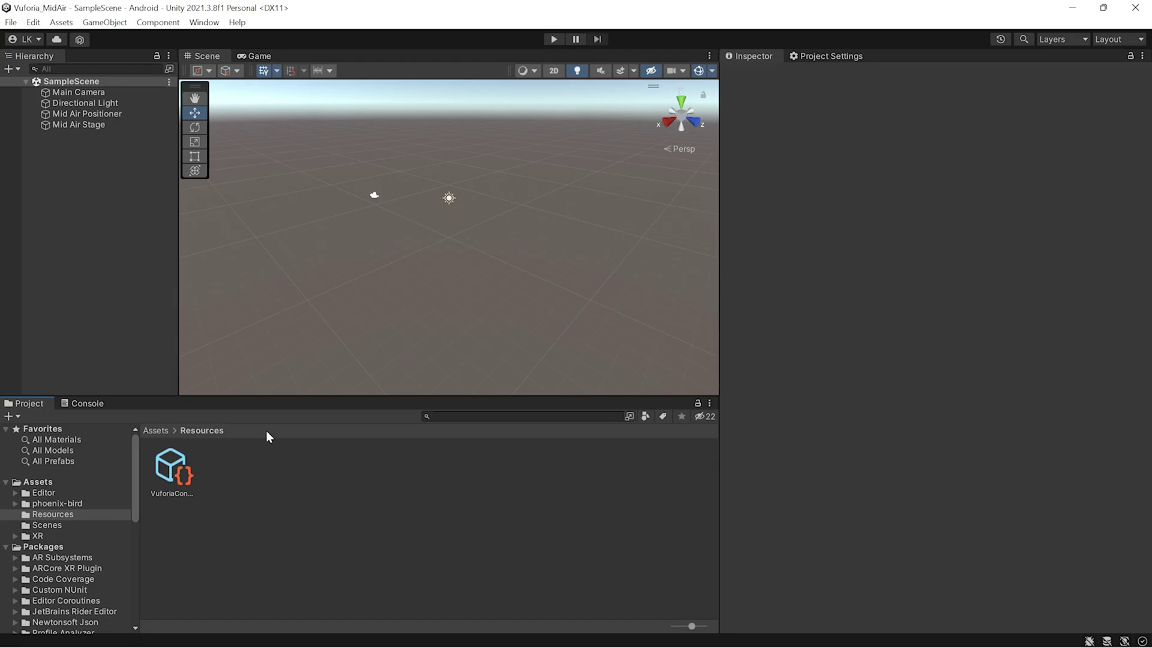
{"action": "left_click", "coordinate": [74, 524]}
{"action": "left_click", "coordinate": [77, 492]}
{"action": "left_click", "coordinate": [78, 503]}
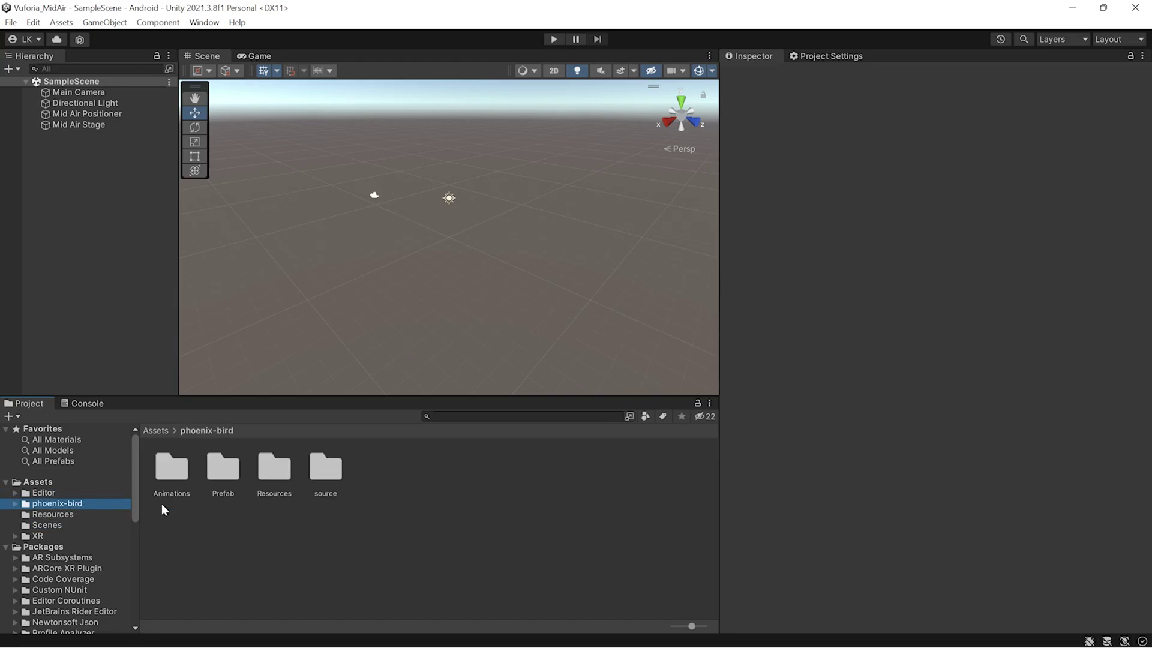
{"action": "double_click", "coordinate": [223, 467]}
{"action": "left_click_drag", "start_coordinate": [172, 475], "coordinate": [66, 139]}
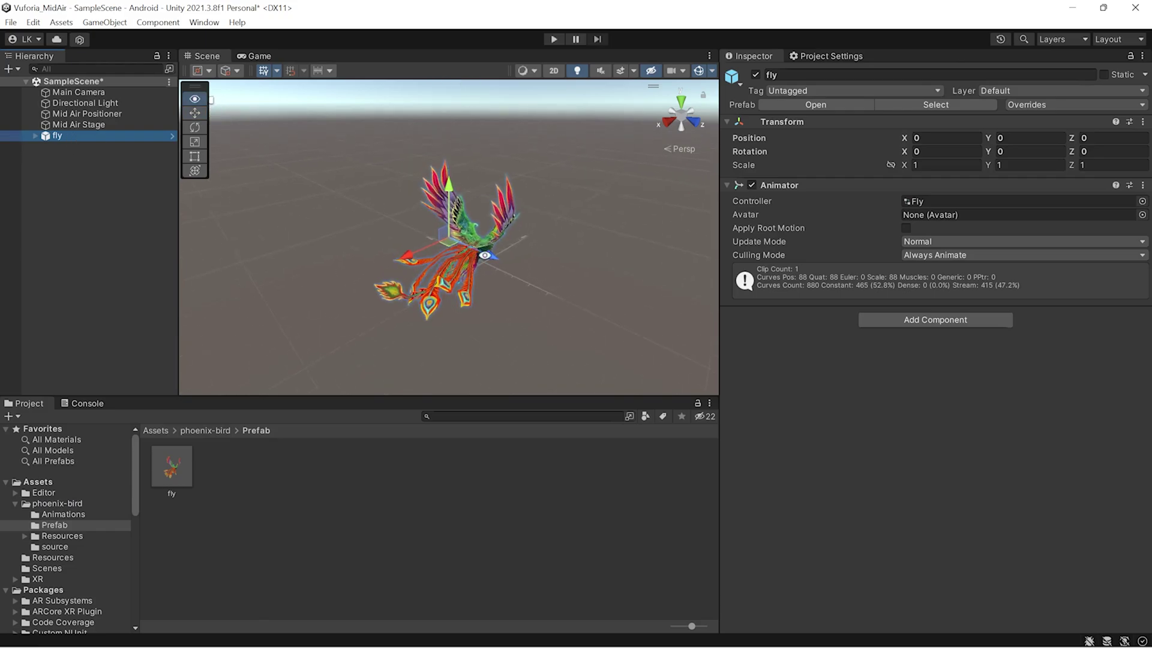
{"action": "scroll", "coordinate": [470, 324], "scroll_direction": "up", "scroll_amount": 3}
{"action": "left_click_drag", "start_coordinate": [470, 324], "coordinate": [456, 312], "text": "alt"}
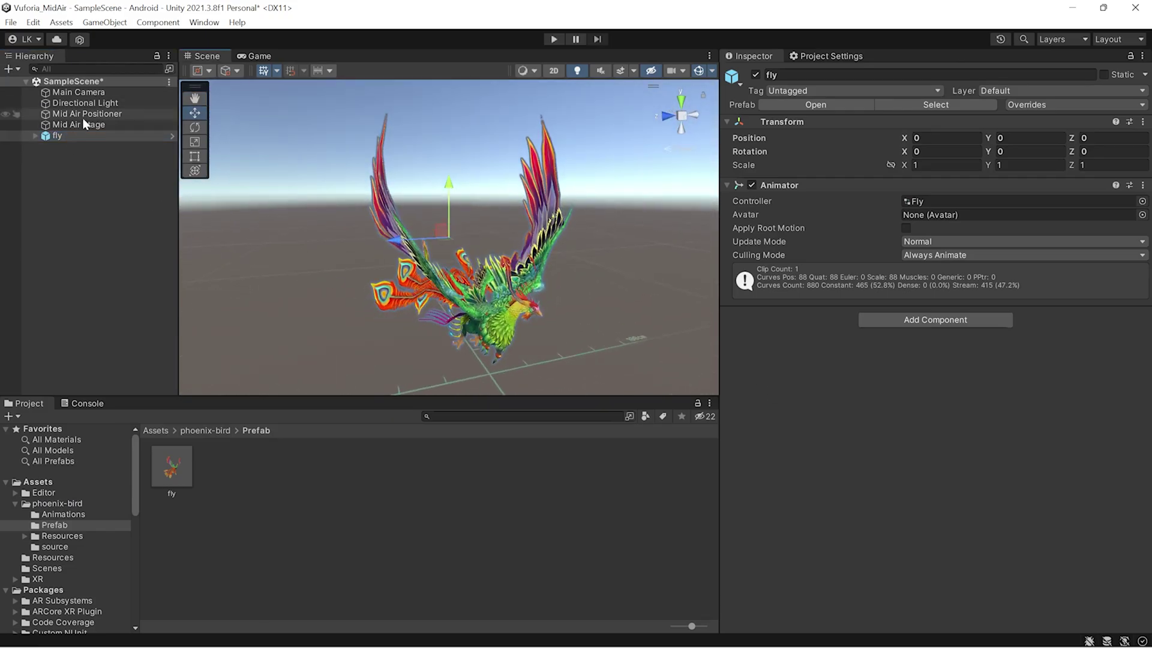
{"action": "left_click_drag", "start_coordinate": [80, 134], "coordinate": [96, 125]}
{"action": "left_click", "coordinate": [95, 125]}
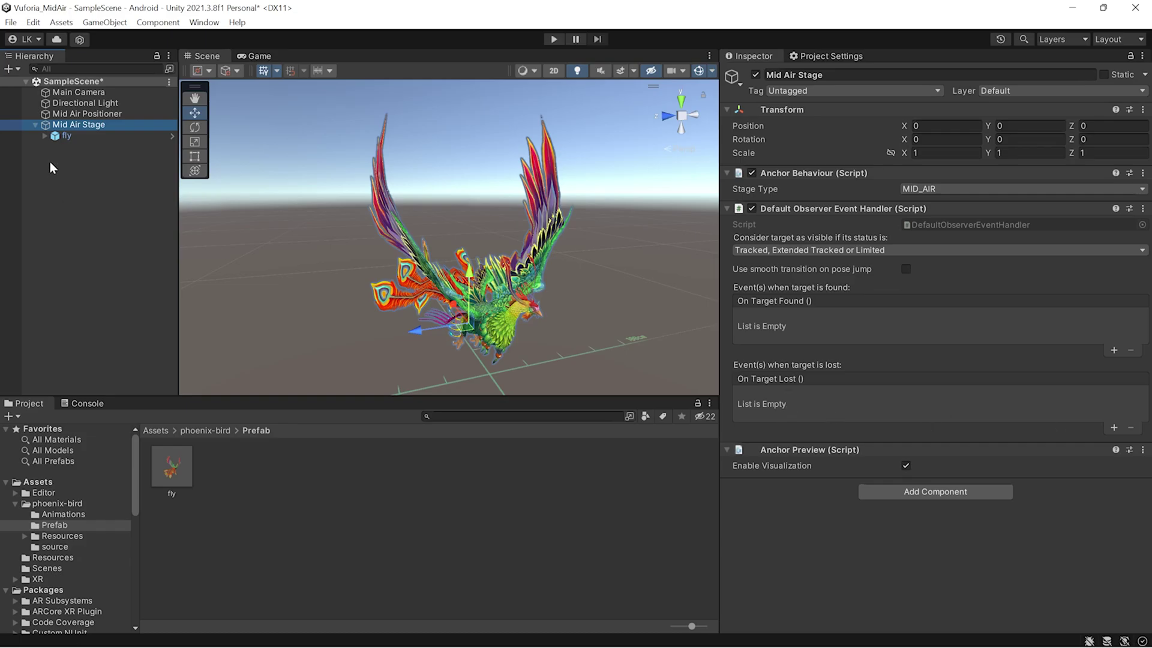
Save SampleScene and review the fly, Mid Air Stage and Mid Air Positioner in the Inspector.
{"action": "left_click", "coordinate": [76, 135]}
{"action": "key", "text": "ctrl+s"}
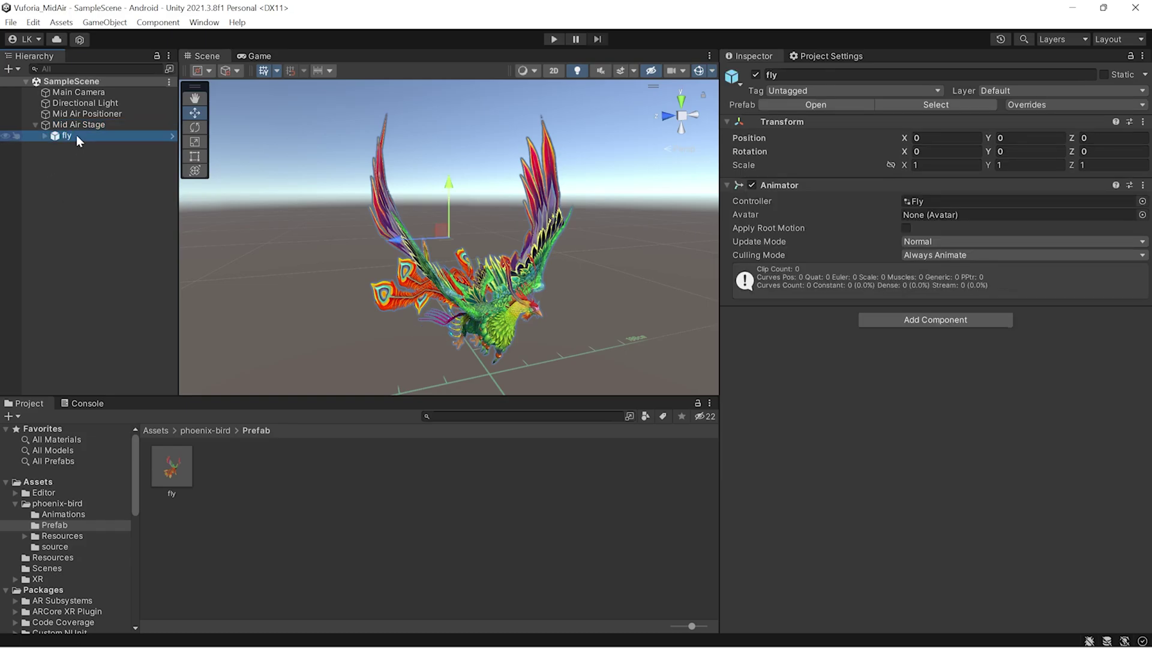
{"action": "left_click", "coordinate": [82, 125]}
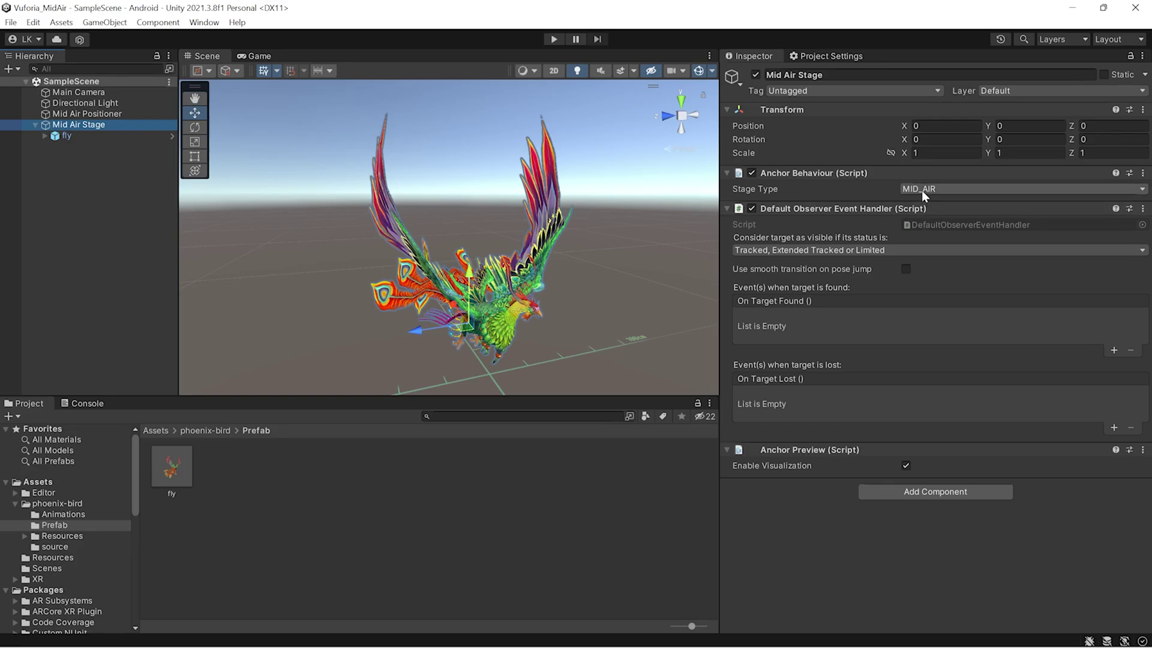
{"action": "left_click", "coordinate": [67, 114]}
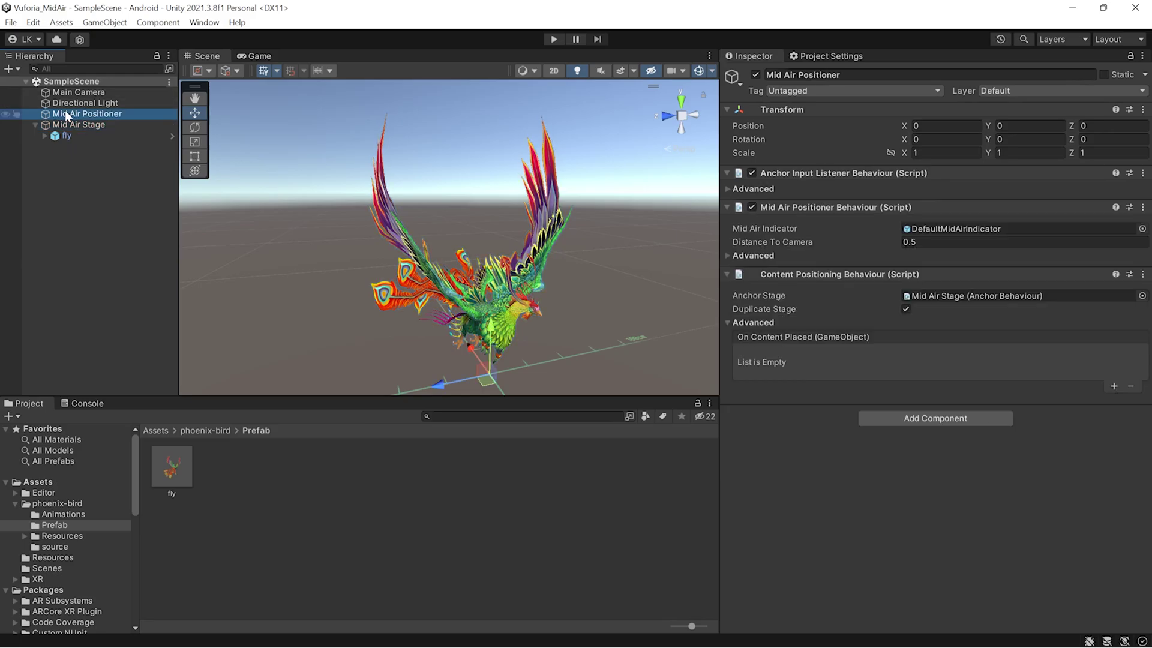
{"action": "left_click", "coordinate": [727, 256]}
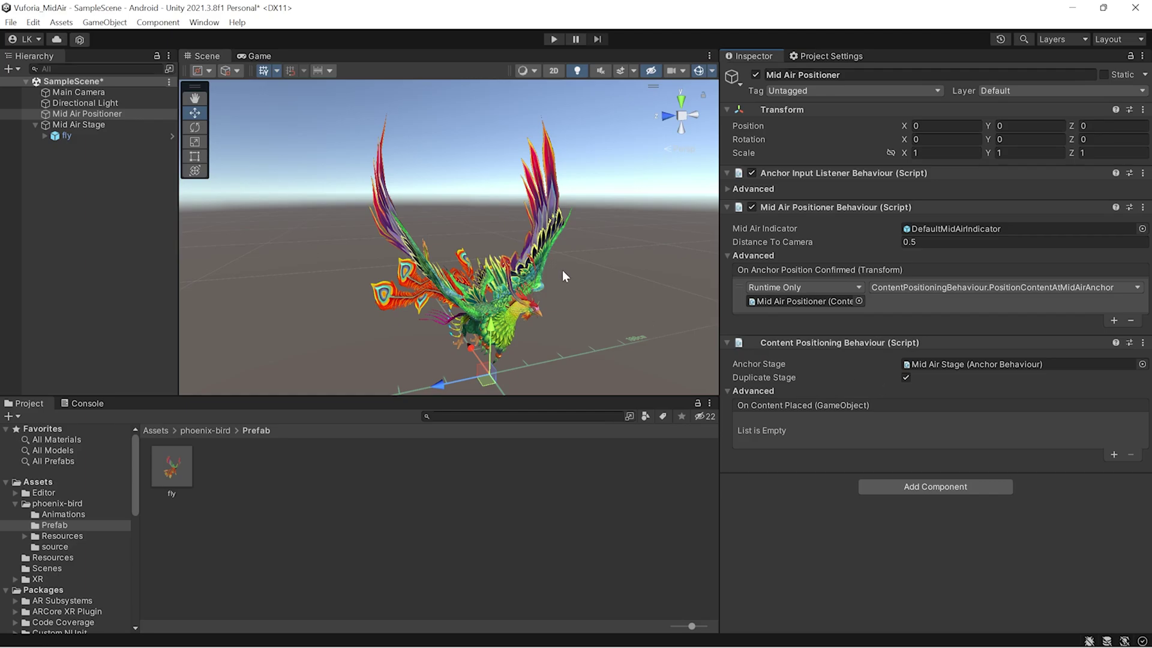
{"action": "key", "text": "ctrl+s"}
{"action": "left_click_drag", "start_coordinate": [562, 276], "coordinate": [444, 289], "text": "alt"}
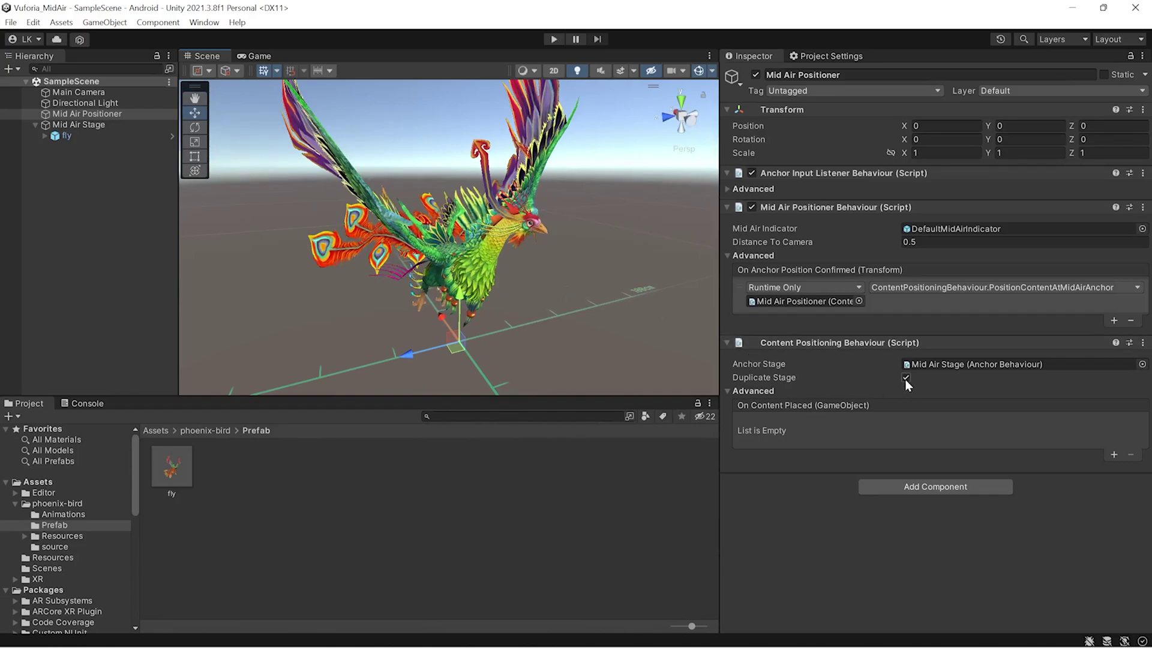
{"action": "left_click_drag", "start_coordinate": [492, 250], "coordinate": [527, 344], "text": "alt"}
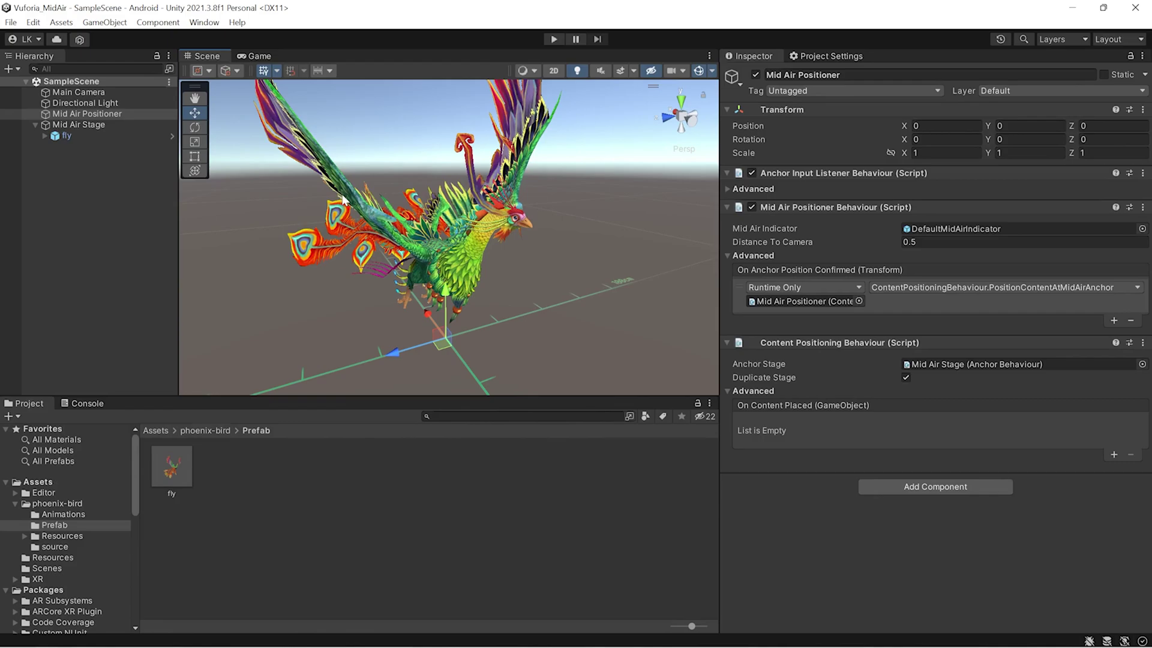
{"action": "left_click", "coordinate": [64, 125]}
Open the Fly animator controller and confirm Entry defaults to the Take 001 state.
{"action": "left_click", "coordinate": [67, 136]}
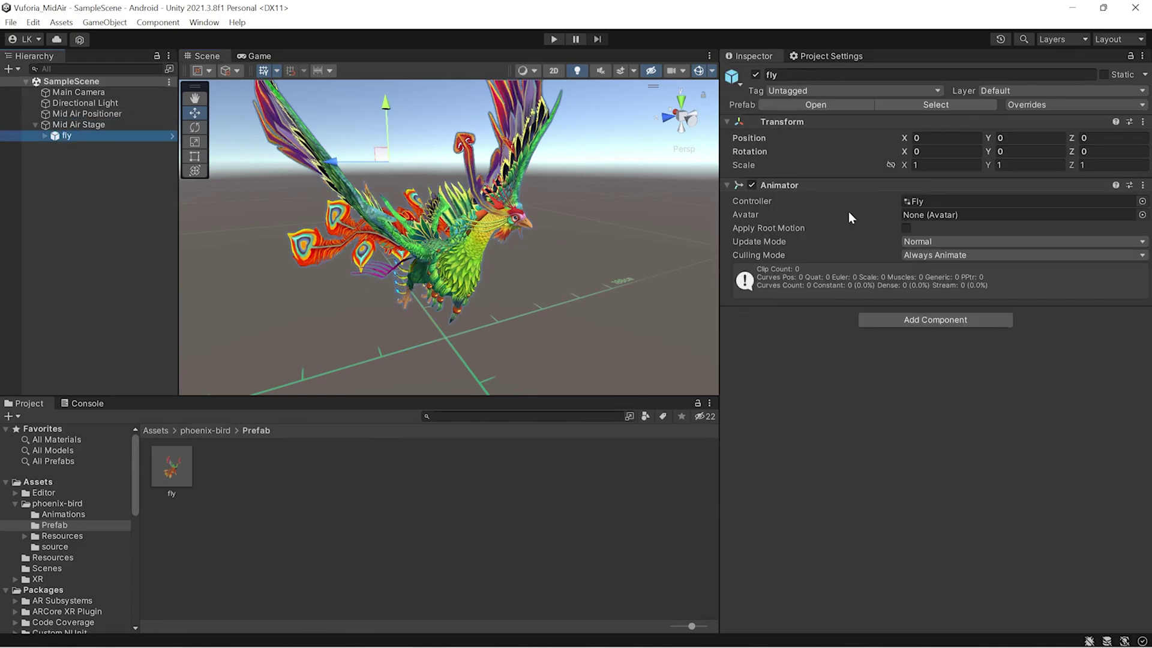
{"action": "left_click", "coordinate": [915, 202]}
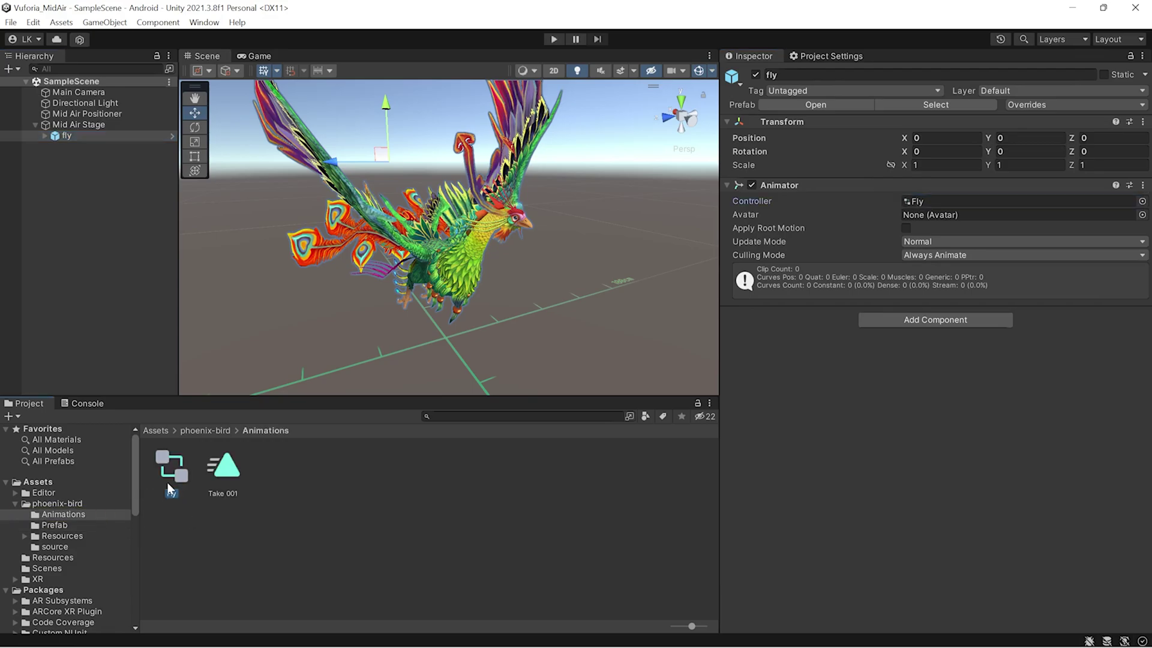
{"action": "double_click", "coordinate": [170, 480]}
{"action": "left_click_drag", "start_coordinate": [687, 165], "coordinate": [525, 248]}
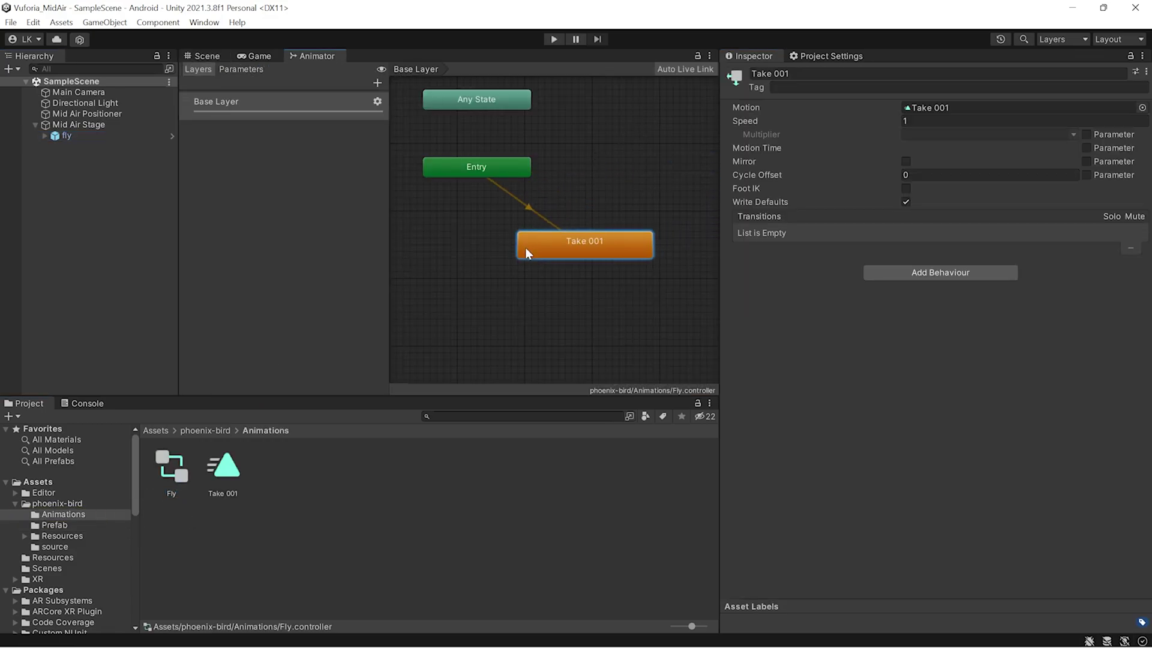
{"action": "left_click", "coordinate": [499, 172]}
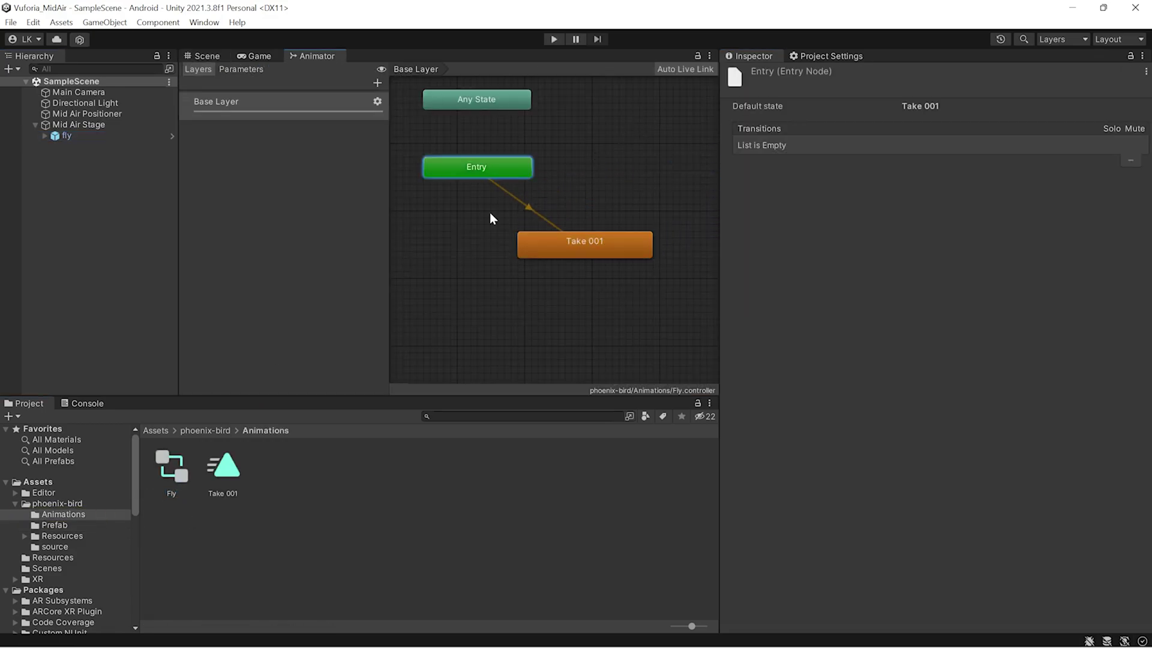
Preview the Take 001 clip with the phoenix model playing its flying animation.
{"action": "left_click", "coordinate": [205, 56]}
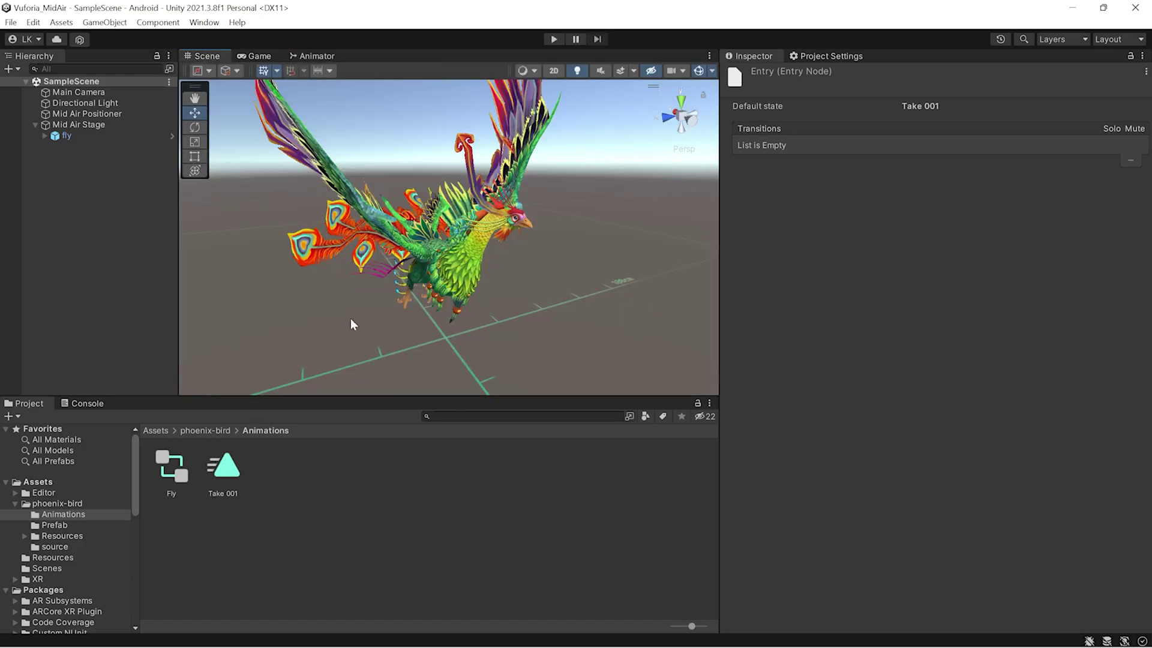
{"action": "left_click", "coordinate": [91, 135]}
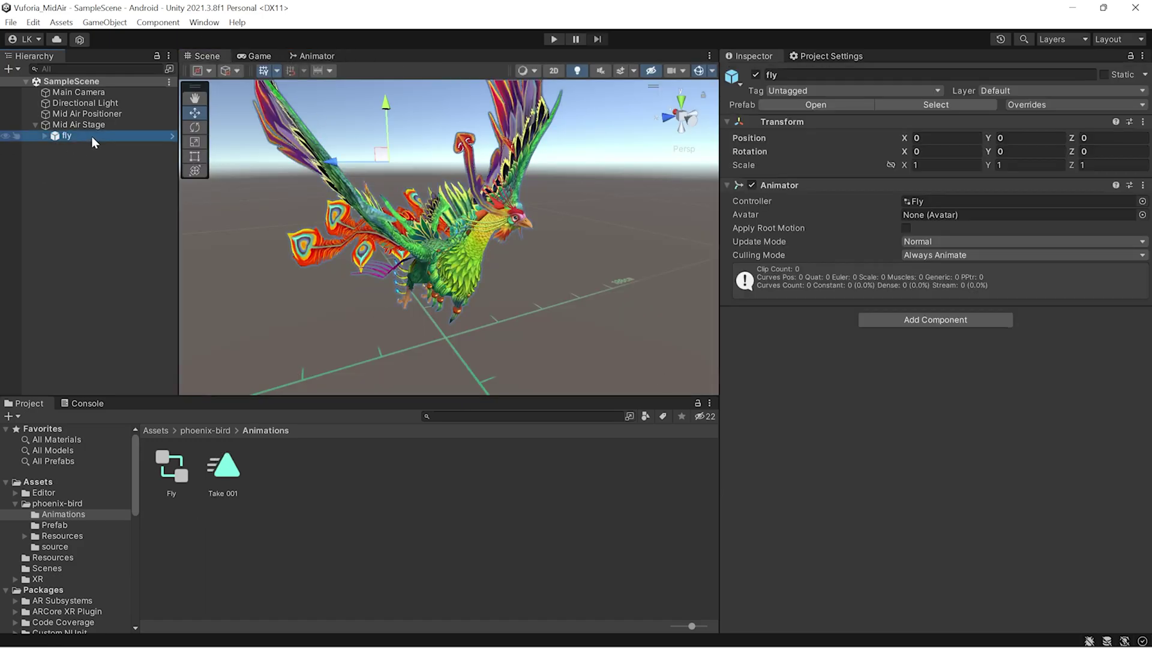
{"action": "left_click", "coordinate": [222, 474]}
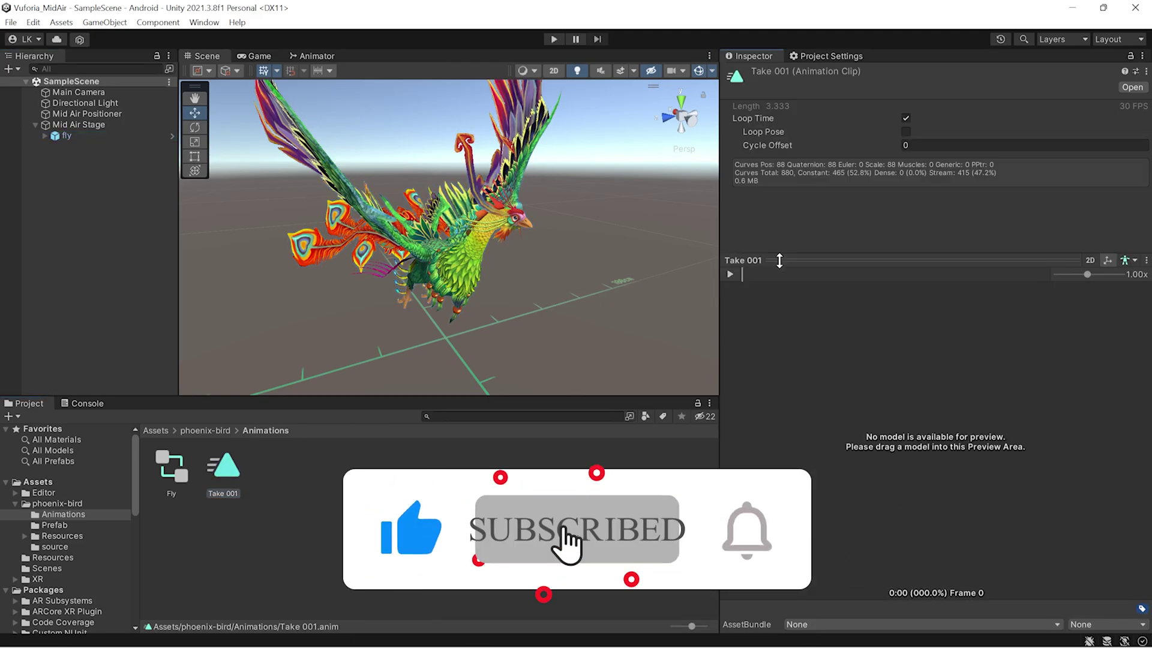
{"action": "left_click_drag", "start_coordinate": [80, 142], "coordinate": [1024, 436]}
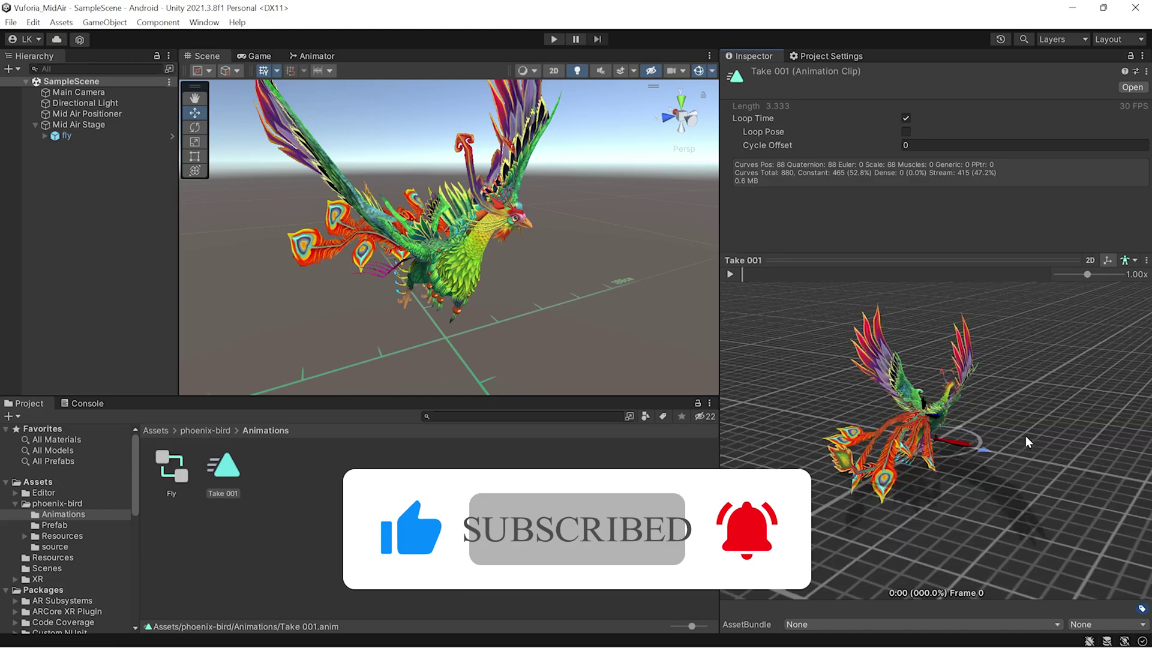
{"action": "left_click", "coordinate": [730, 275]}
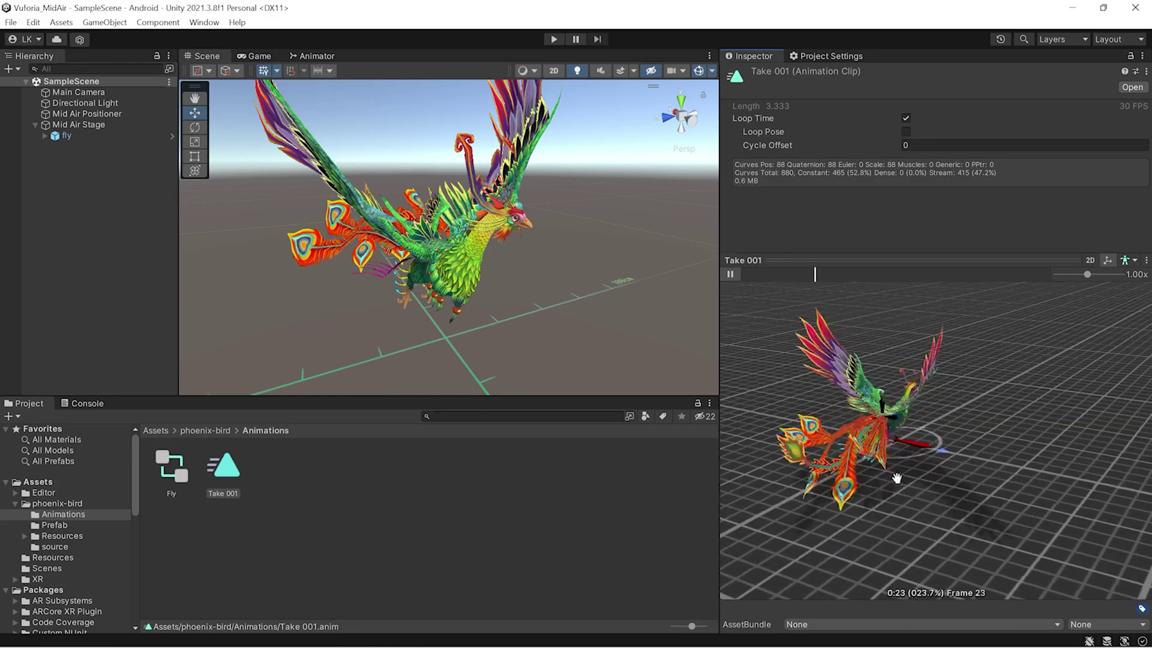
{"action": "left_click_drag", "start_coordinate": [882, 456], "coordinate": [833, 404]}
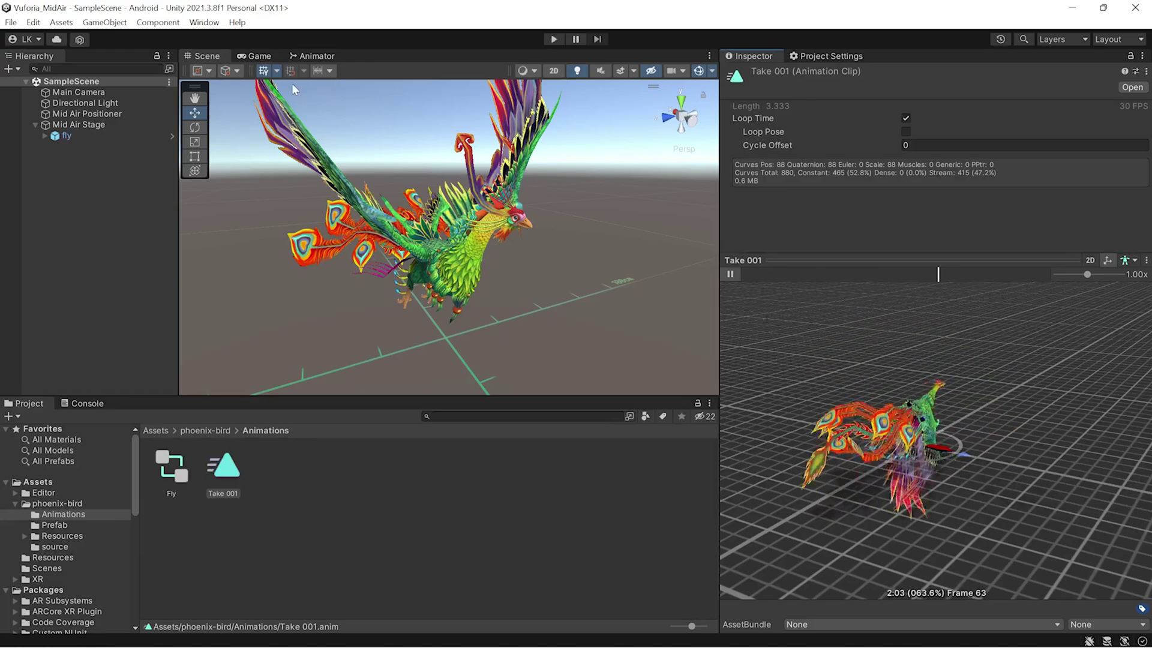
{"action": "left_click", "coordinate": [82, 168]}
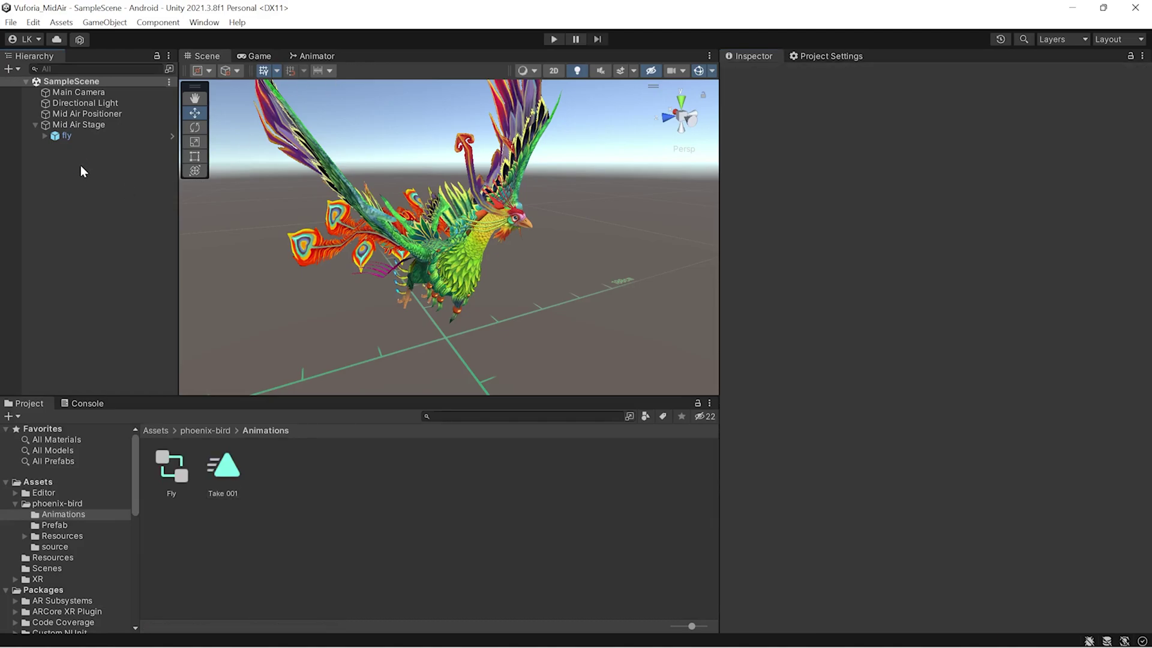
Attempt an Android build from Build Settings, which fails.
{"action": "left_click", "coordinate": [12, 22]}
{"action": "left_click", "coordinate": [95, 197]}
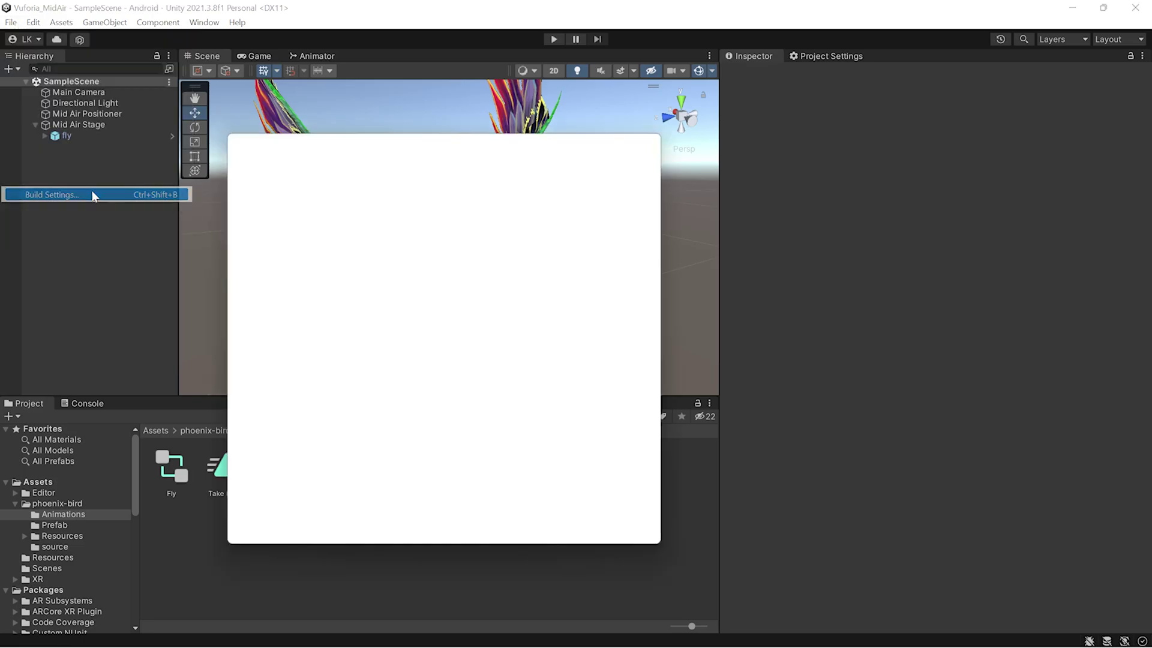
{"action": "left_click", "coordinate": [543, 529]}
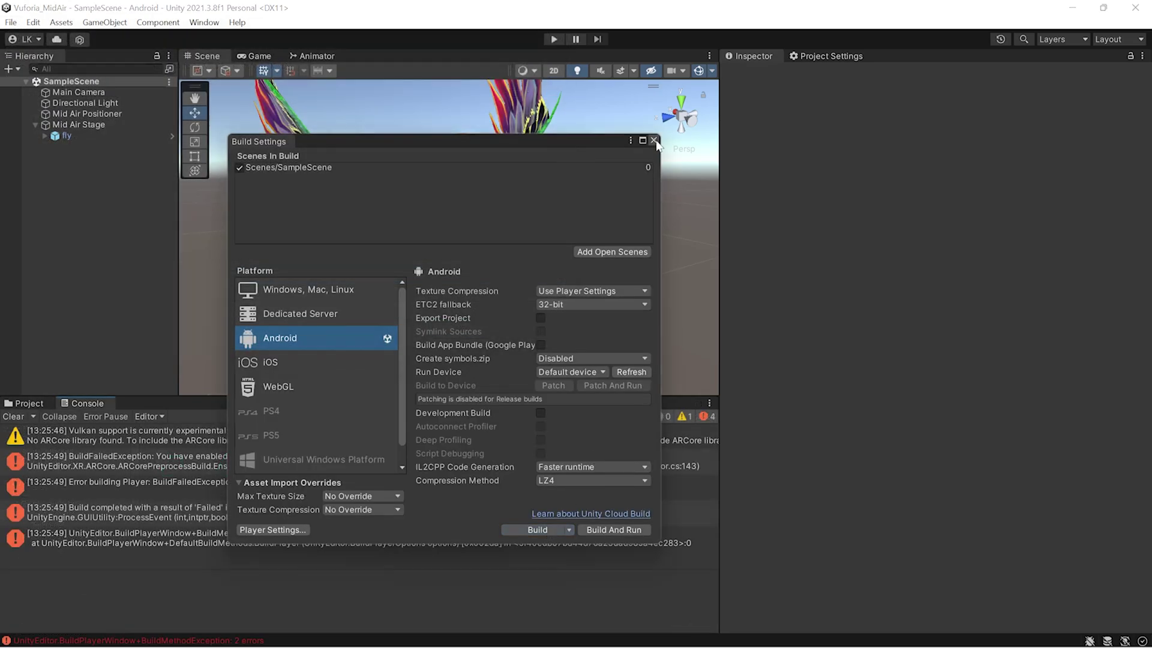
{"action": "left_click", "coordinate": [653, 140]}
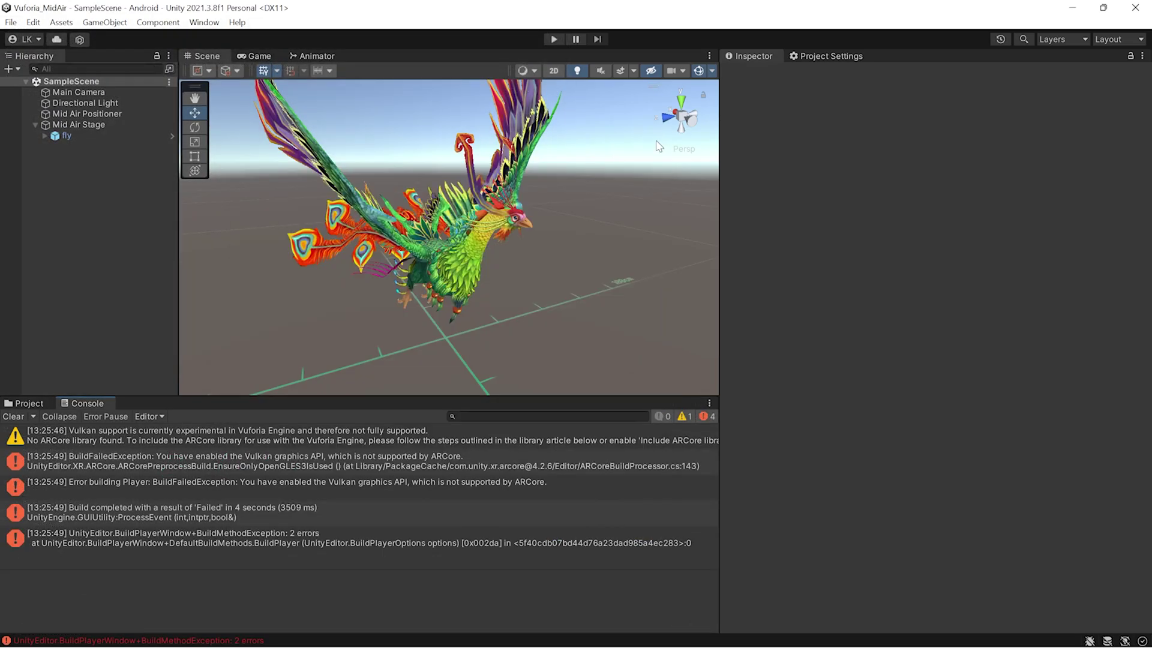
Disable Auto Graphics API, remove Vulkan leaving only OpenGLES3, and clear the console.
{"action": "left_click", "coordinate": [835, 57]}
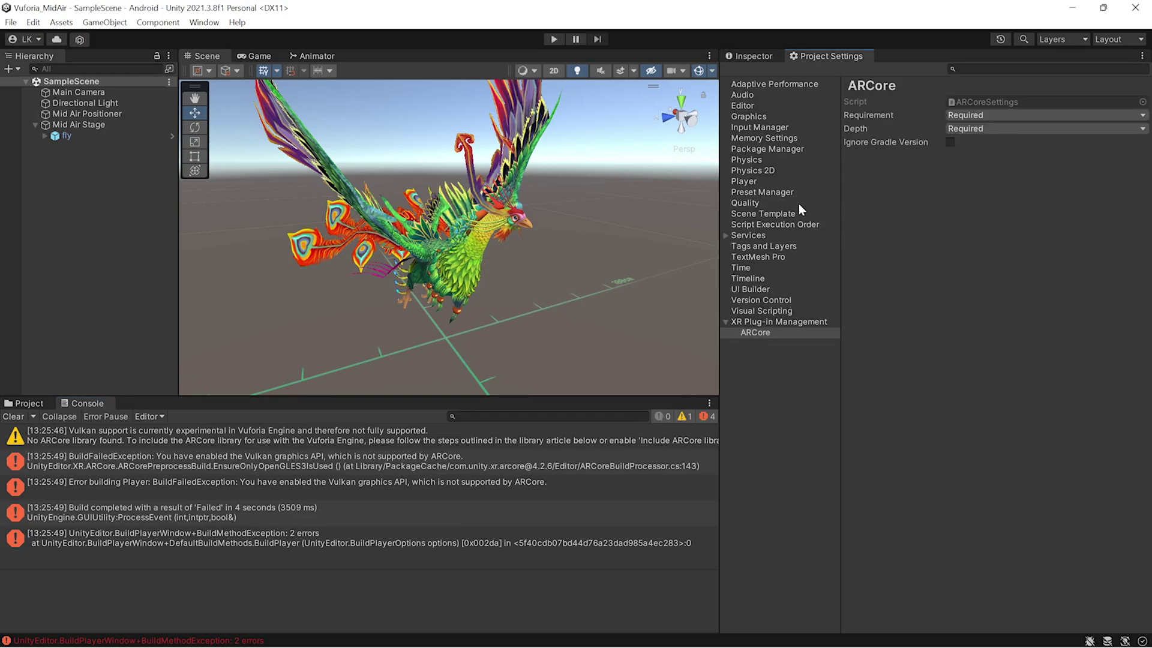
{"action": "left_click", "coordinate": [777, 106]}
{"action": "scroll", "coordinate": [866, 351], "scroll_direction": "down", "scroll_amount": 3}
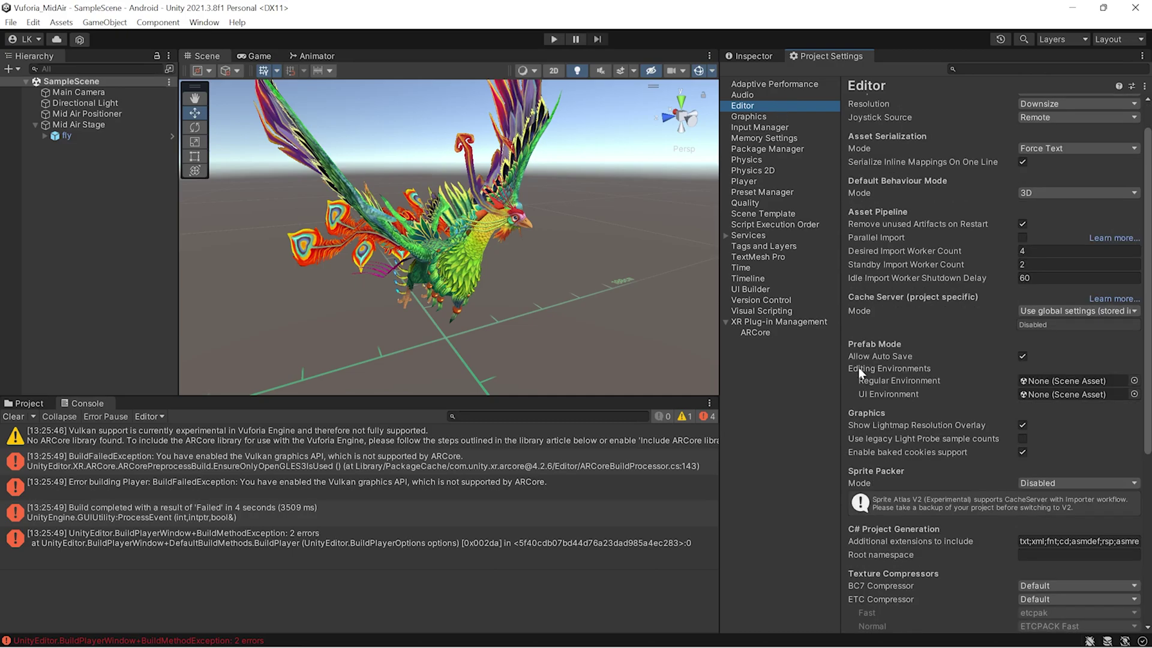
{"action": "left_click", "coordinate": [755, 183]}
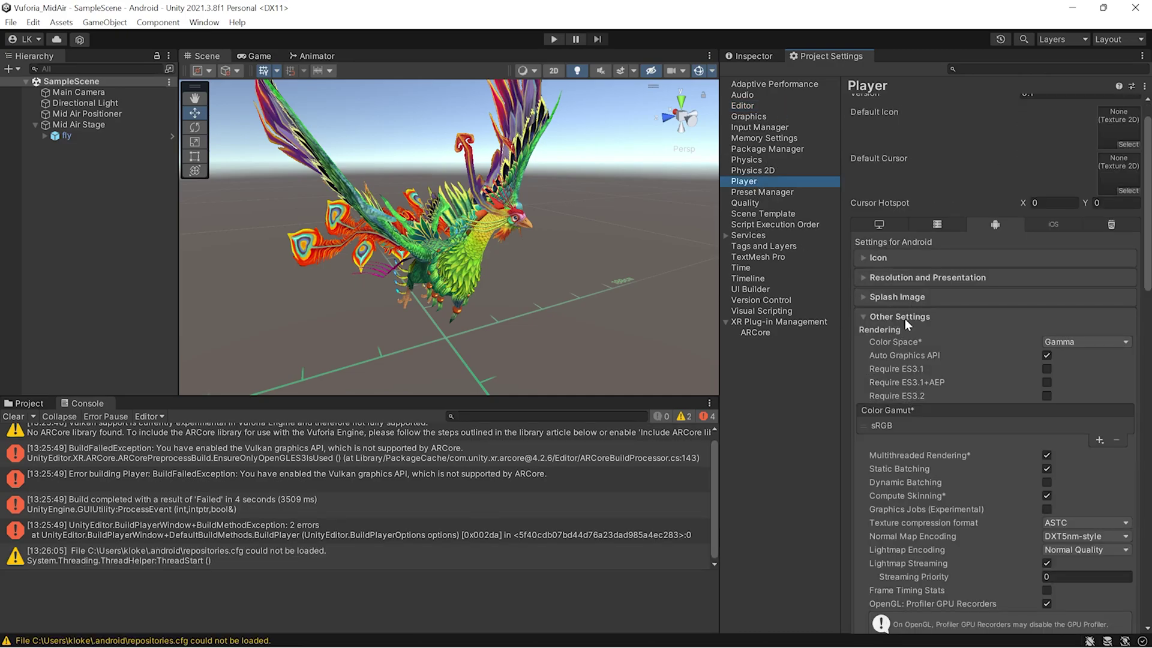
{"action": "left_click", "coordinate": [1047, 355]}
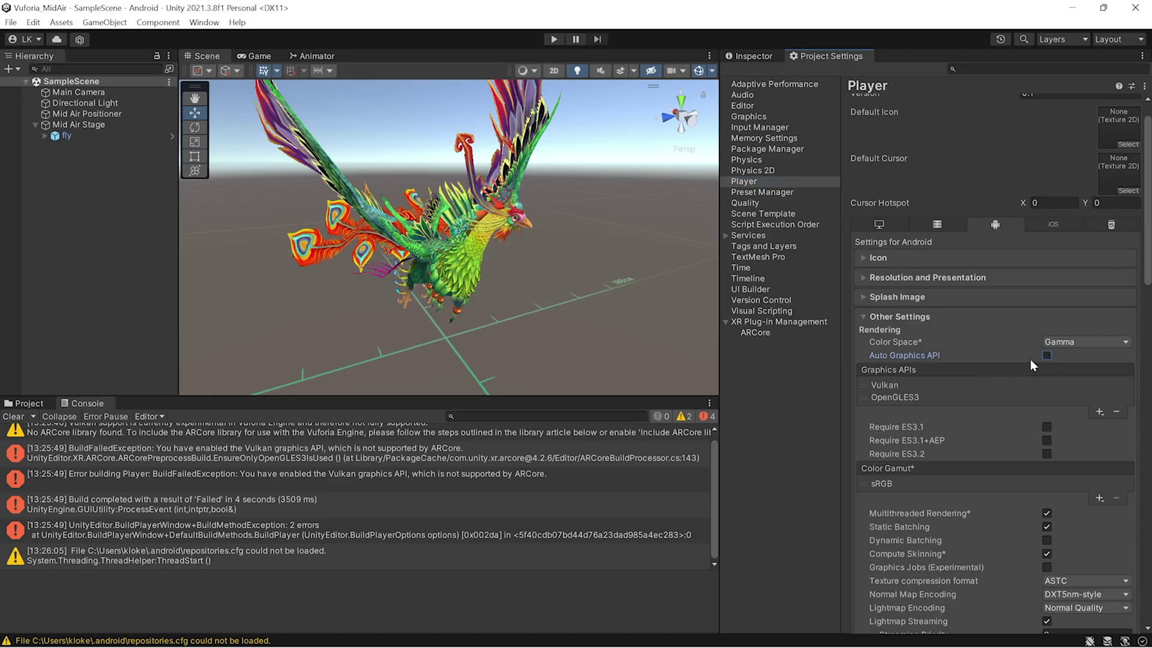
{"action": "left_click", "coordinate": [1053, 385]}
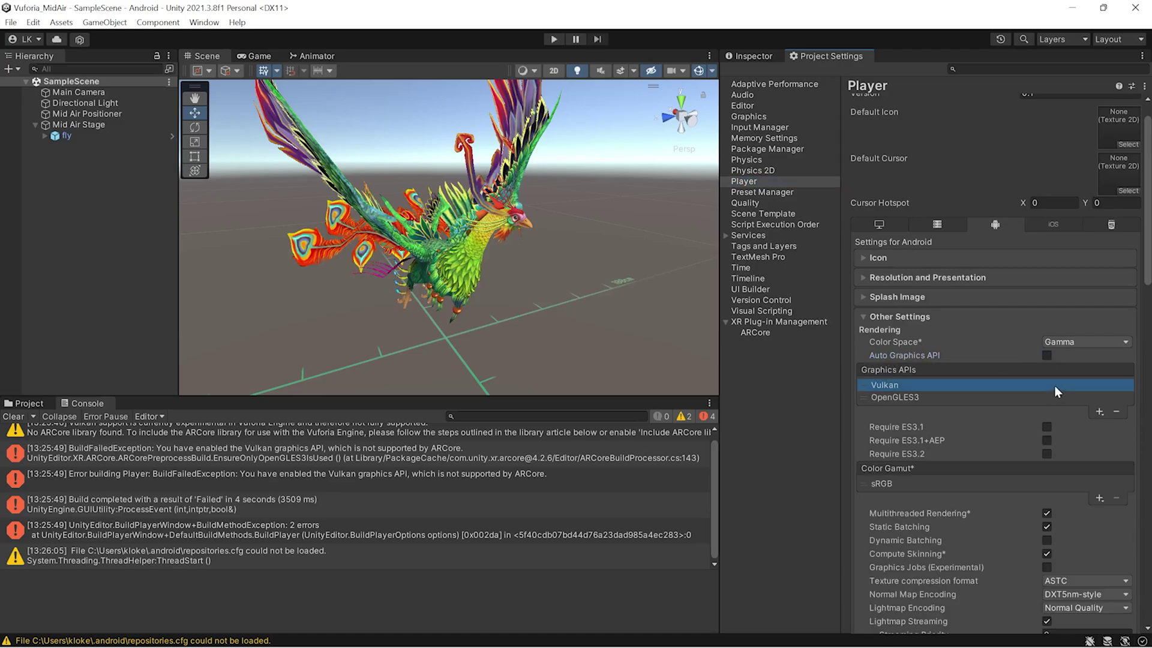
{"action": "left_click", "coordinate": [1116, 411]}
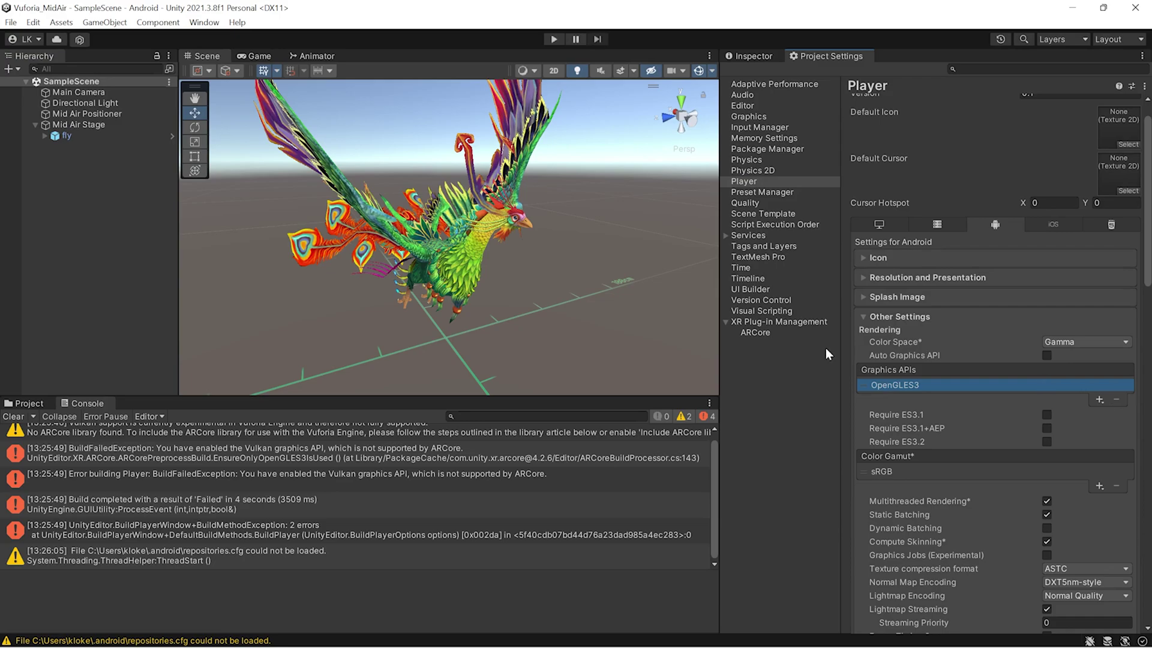
{"action": "left_click", "coordinate": [13, 416]}
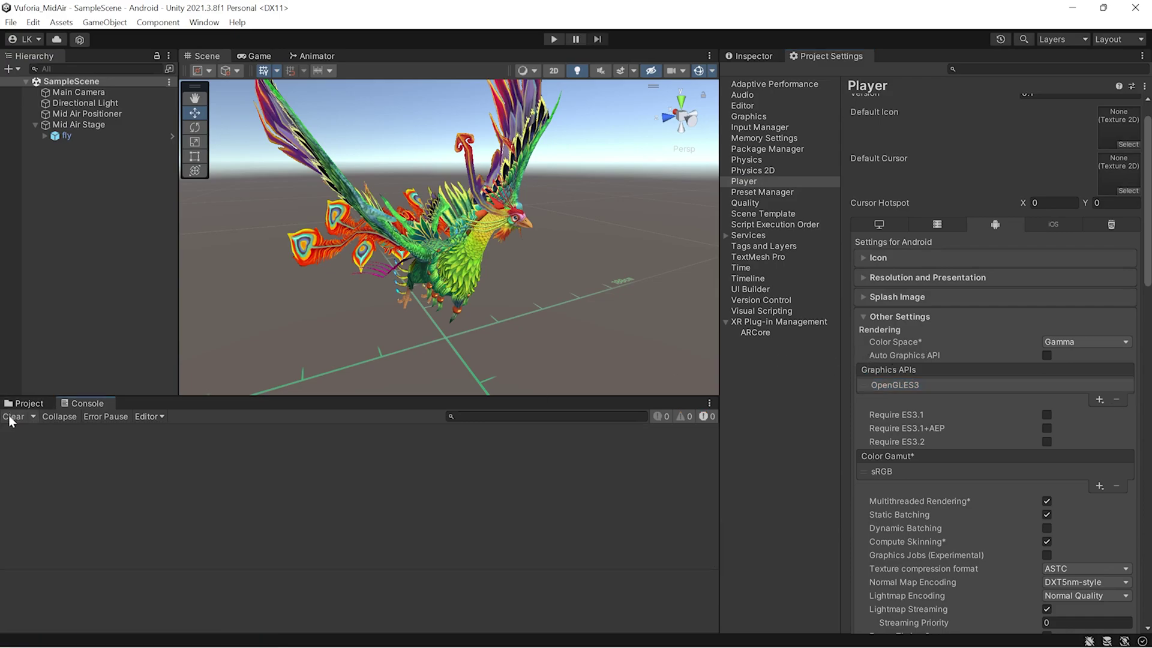
Build the Android app as 1.apk in the Vuforia_MidAir project folder.
{"action": "left_click", "coordinate": [11, 22]}
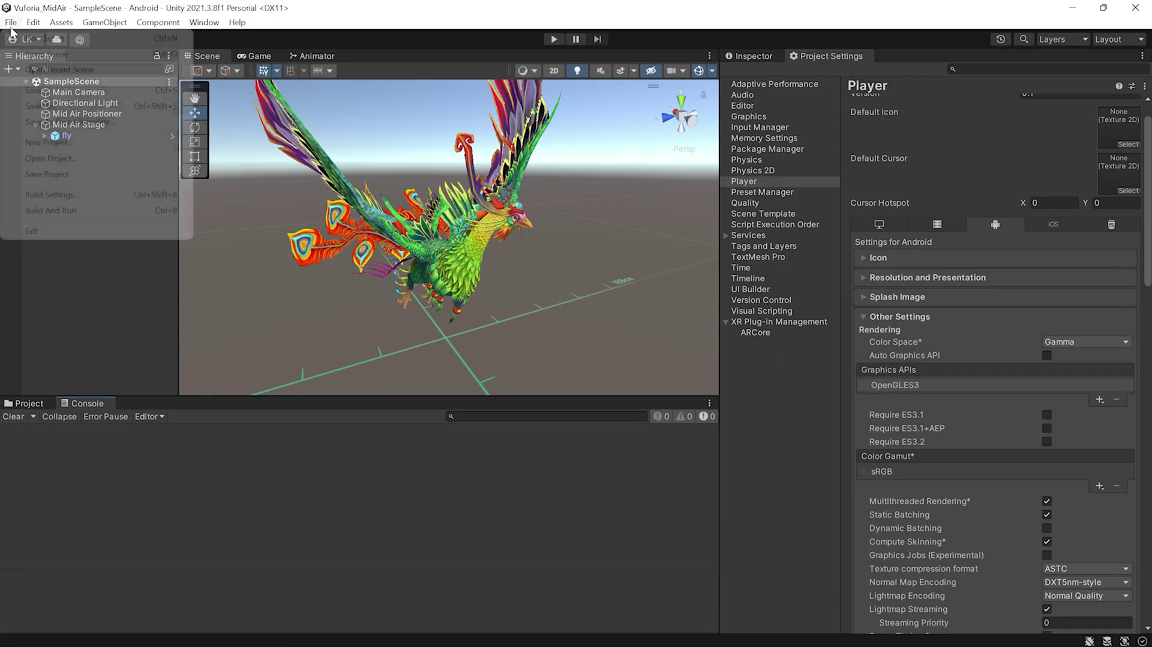
{"action": "left_click", "coordinate": [54, 197]}
{"action": "left_click", "coordinate": [538, 532]}
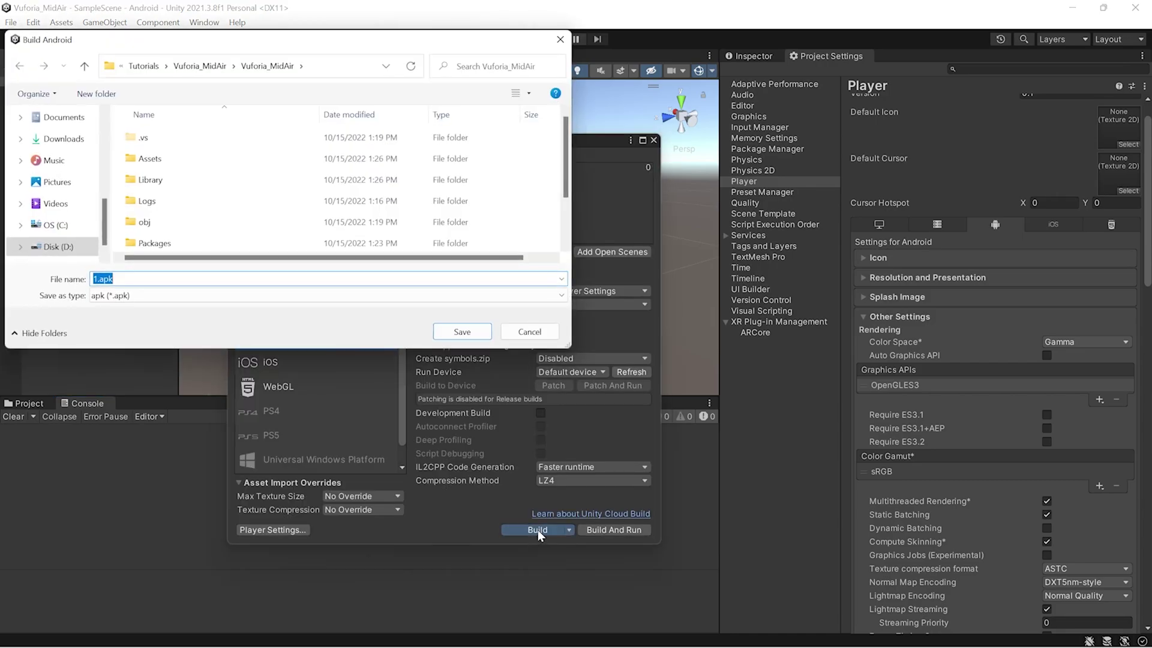
{"action": "key", "text": "Return"}
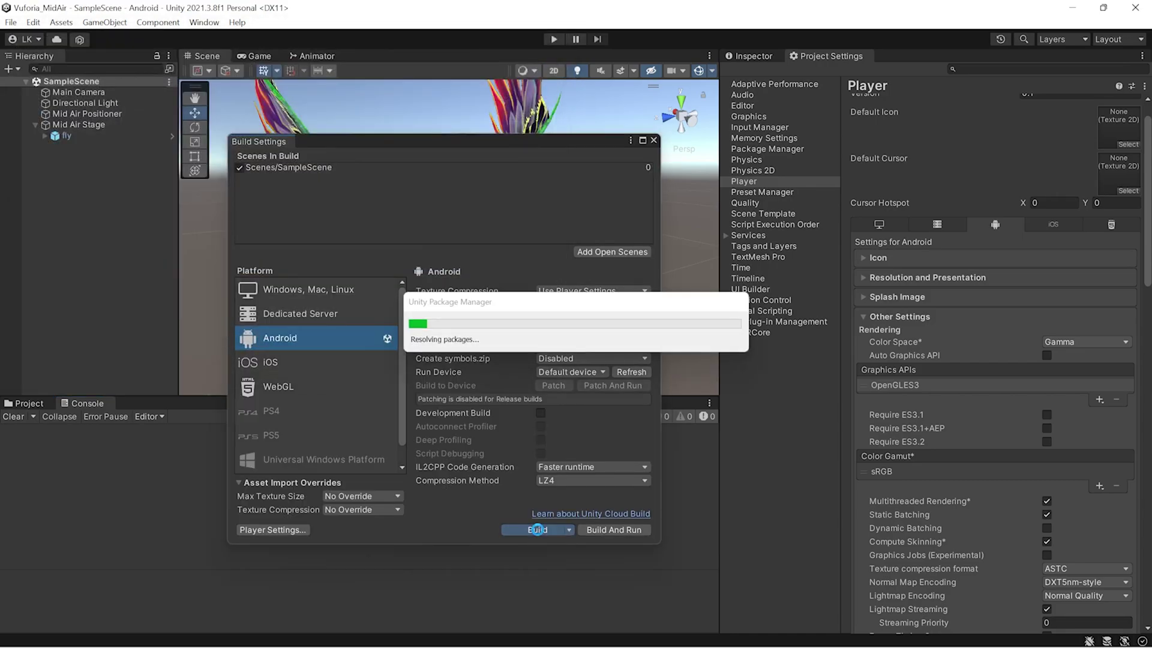